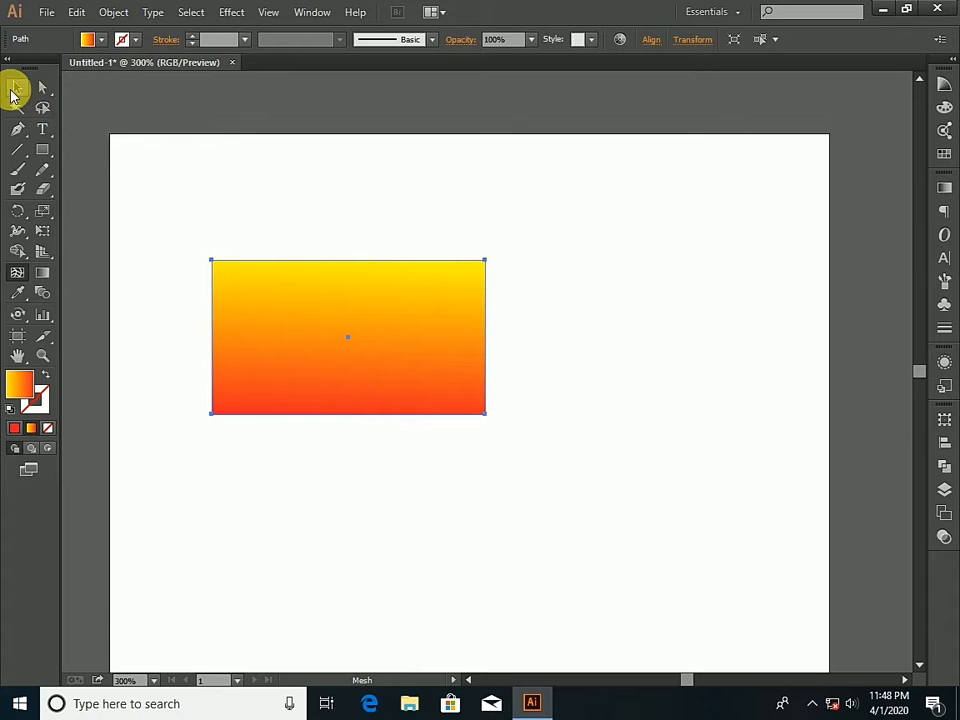
Move the gradient rectangle to the artboard's upper-left area and scale it proportionally about its centre to roughly half size
left_click(13, 91)
left_click_drag(195, 248, 557, 456)
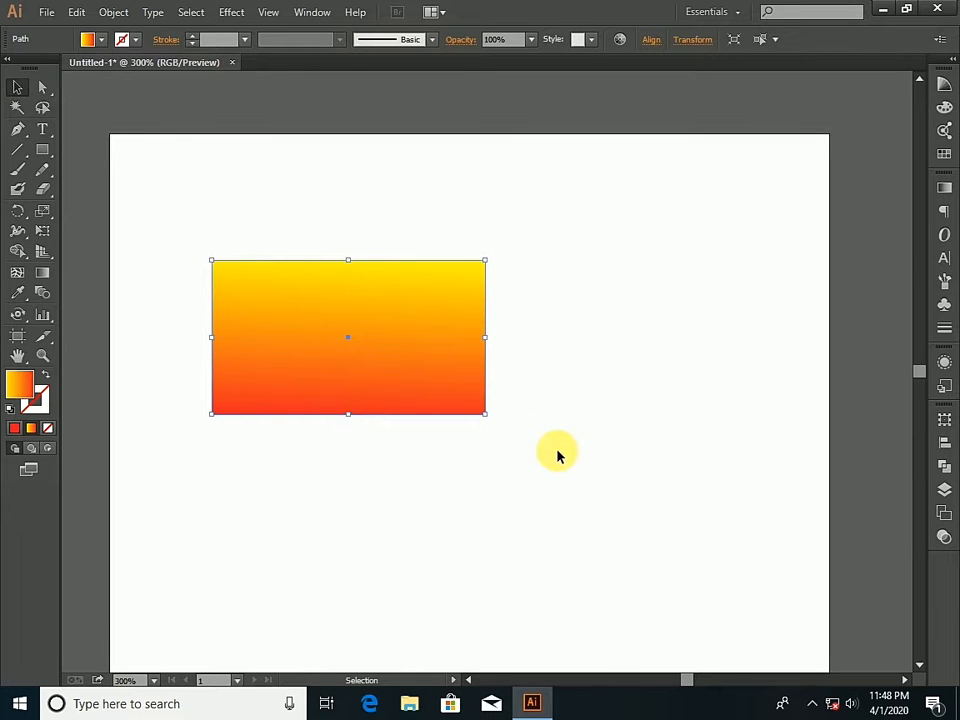
left_click_drag(360, 317, 299, 205)
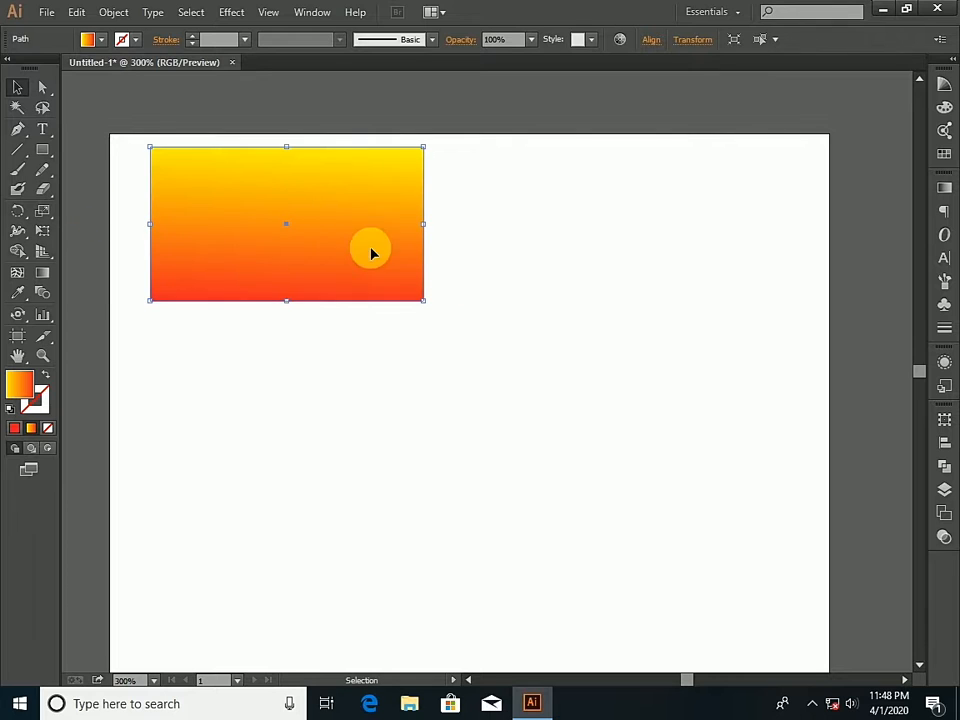
left_click(422, 226, "shift")
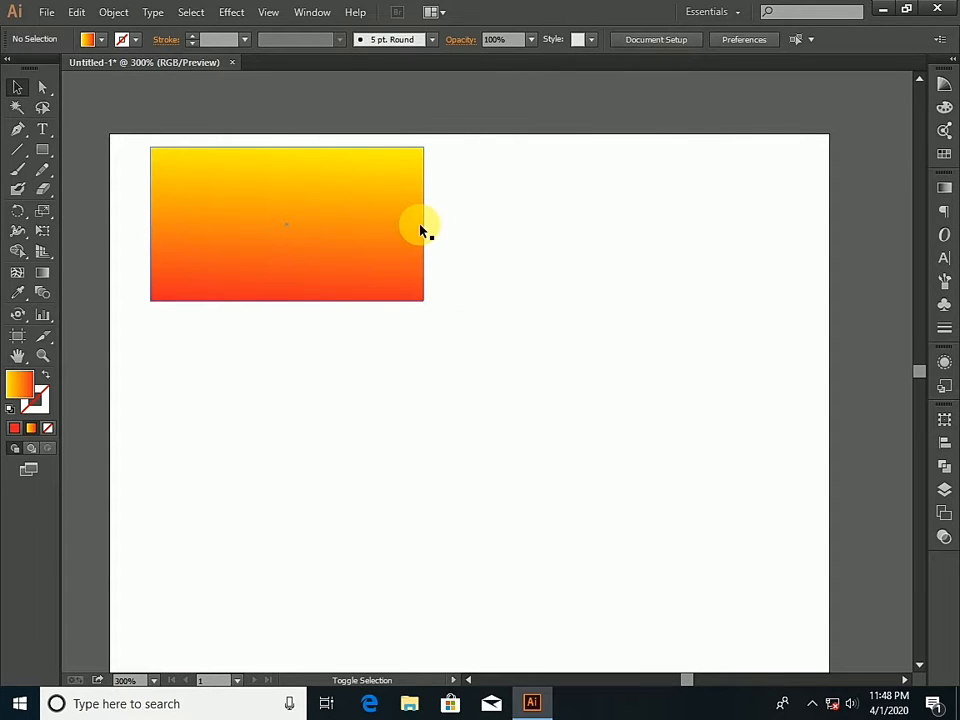
left_click(380, 231)
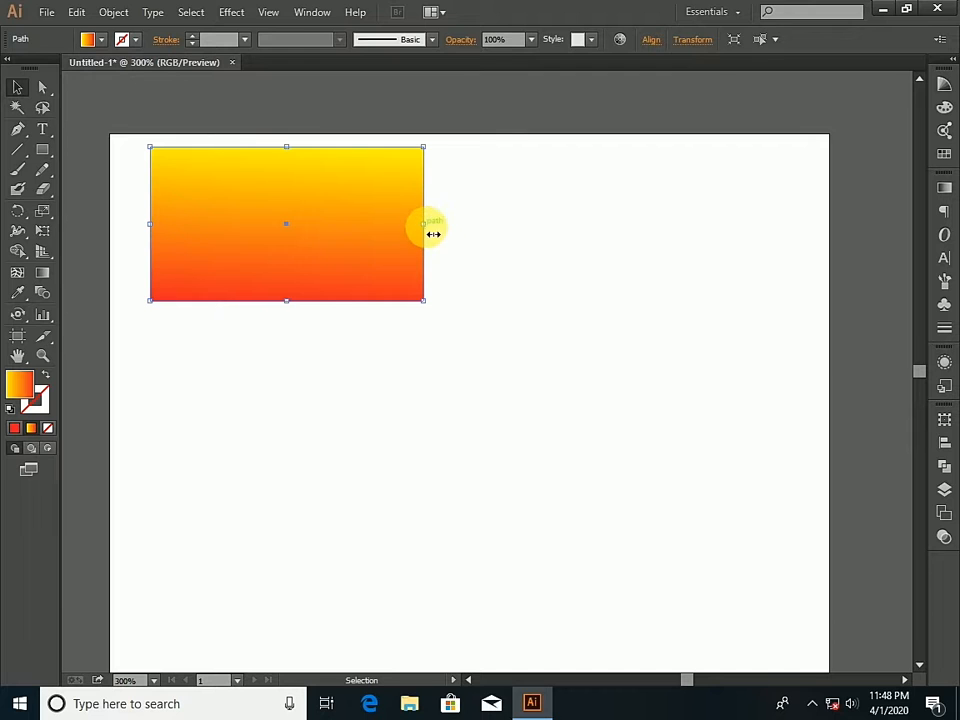
left_click_drag(433, 232, 358, 237)
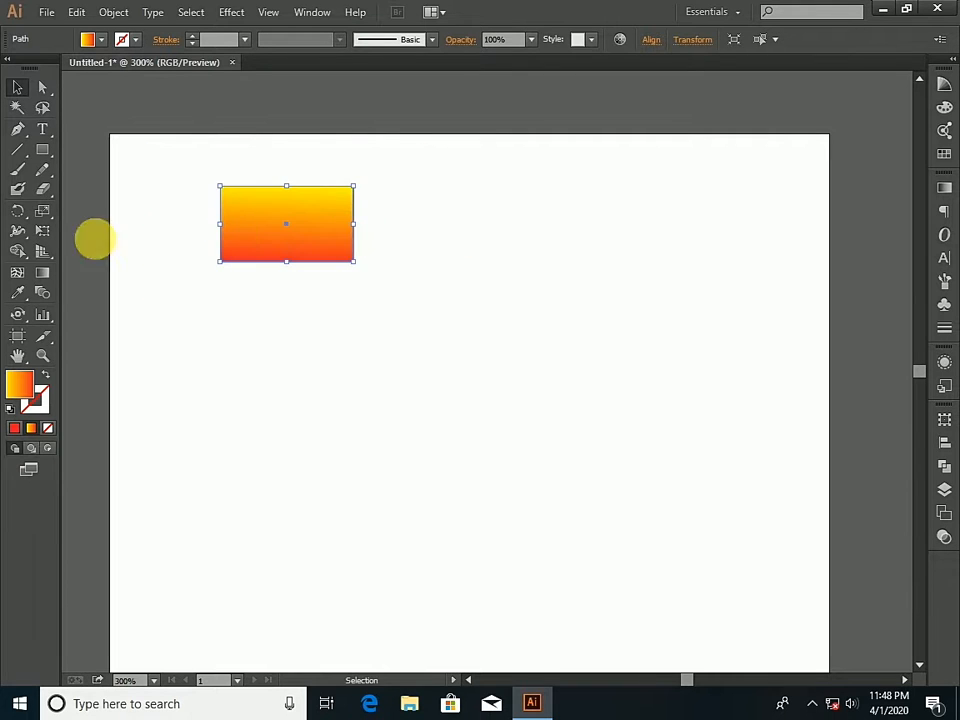
Draw an ellipse about 0.69 × 0.56 in beside the gradient rectangle and fill it with red
left_click(38, 150)
left_click_drag(43, 154, 88, 189)
left_click_drag(460, 182, 595, 282)
left_click(101, 39)
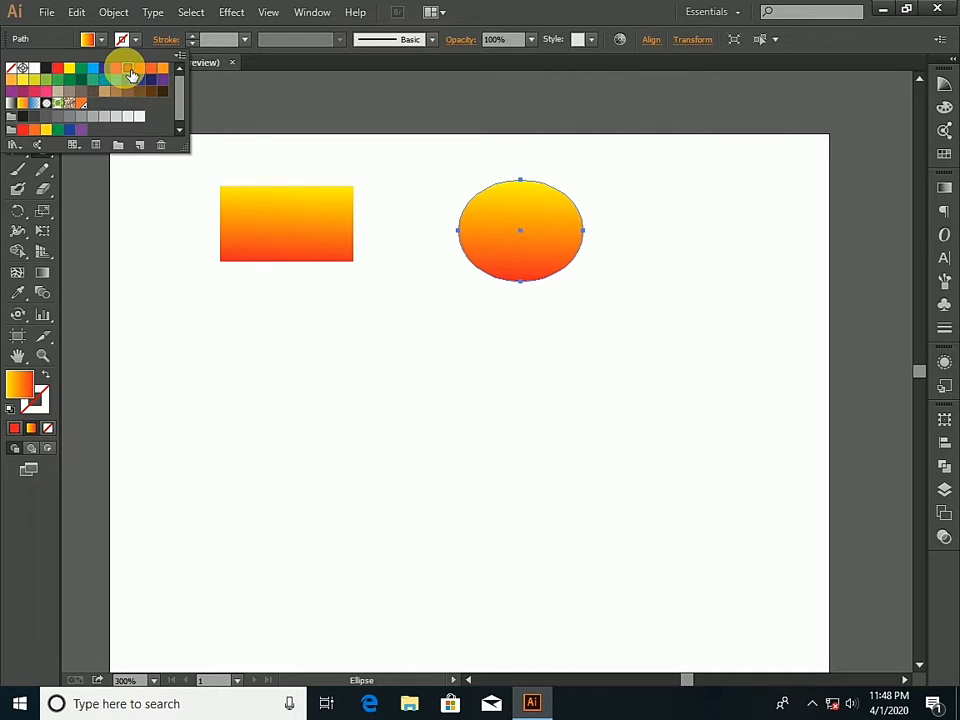
left_click(122, 70)
left_click(105, 42)
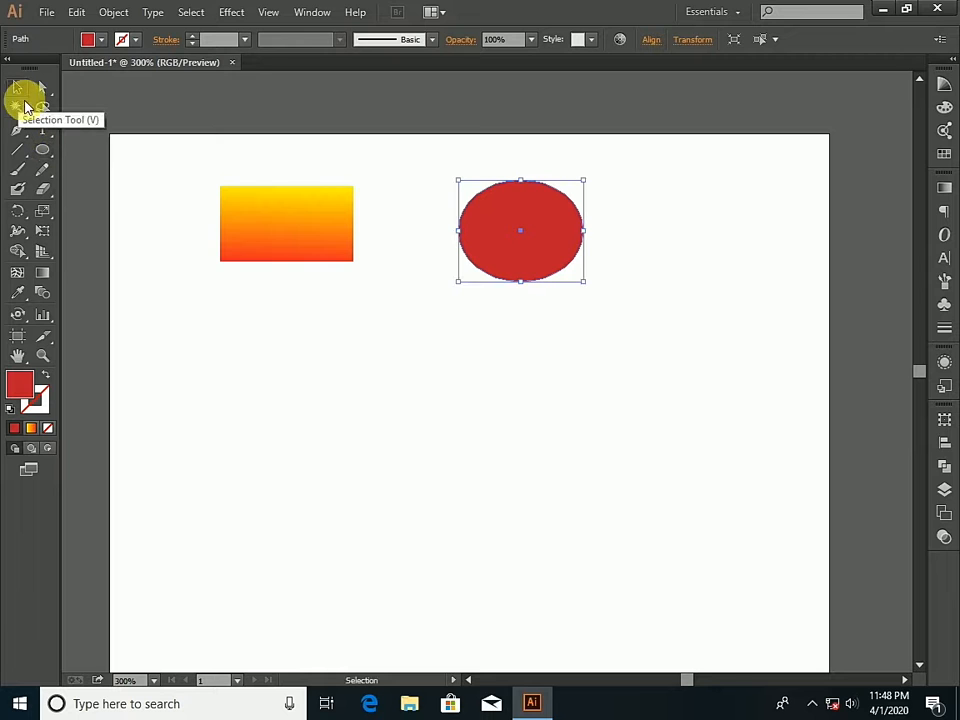
Duplicate the red ellipse horizontally to its right and fill the copy with bright blue
left_click(19, 95)
left_click_drag(504, 222, 673, 222)
left_click(103, 40)
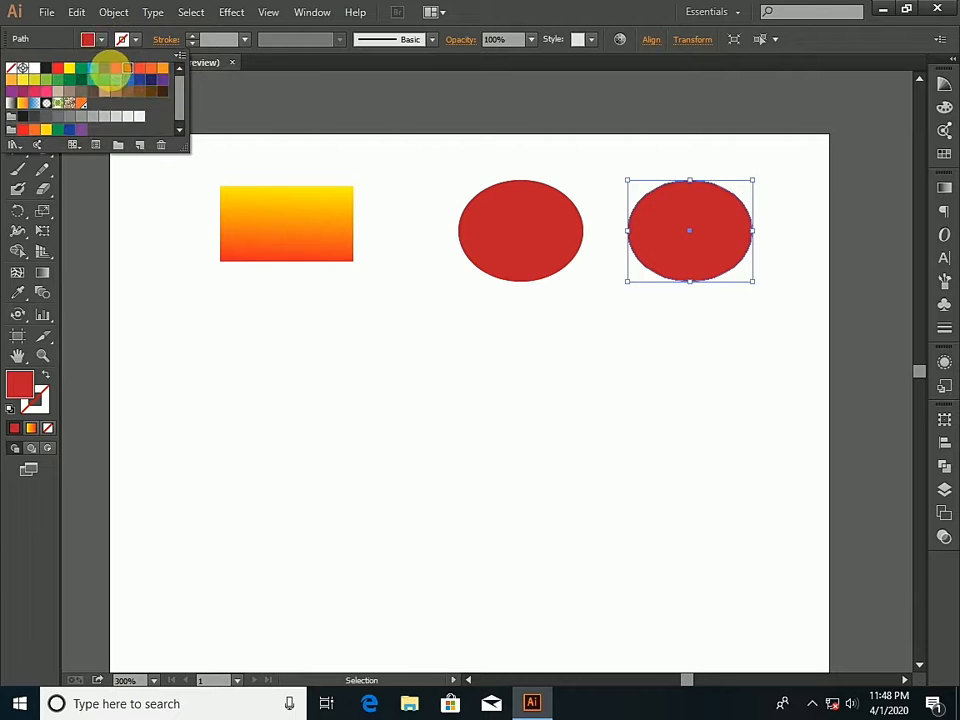
left_click(92, 67)
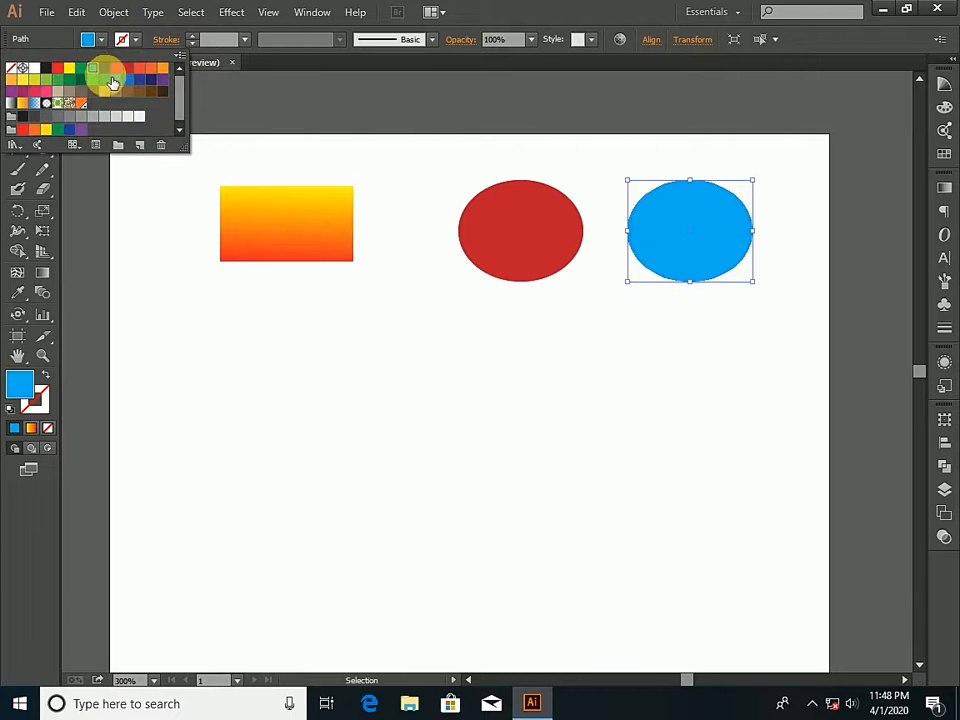
left_click(236, 150)
left_click(448, 190)
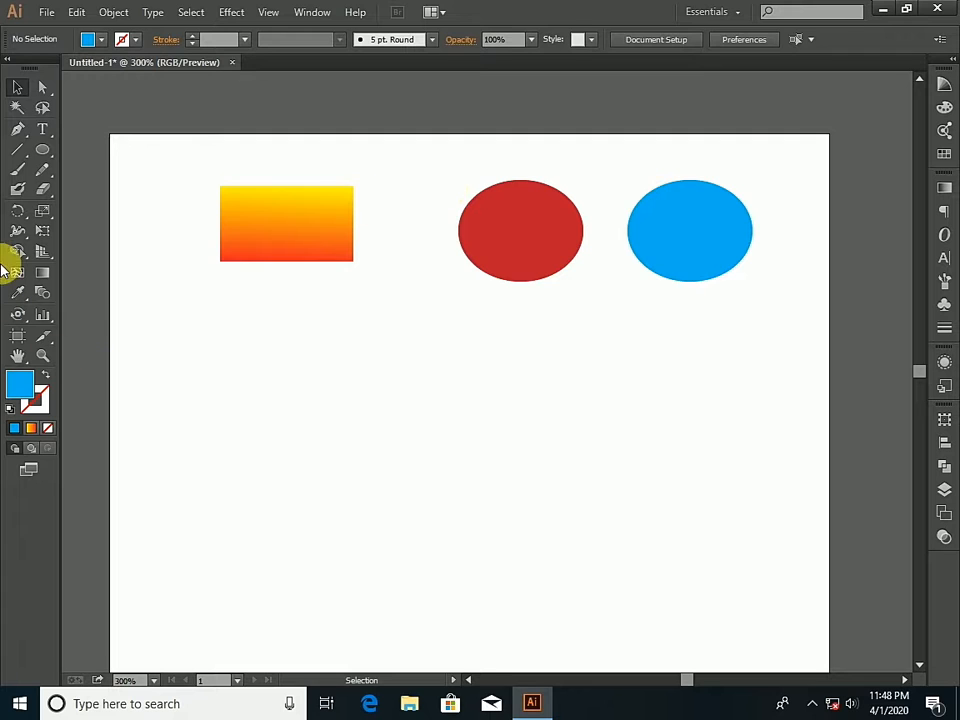
Draw a large rectangle about 1.13 × 0.91 in below the gradient rectangle
left_click(40, 151)
left_click(40, 151)
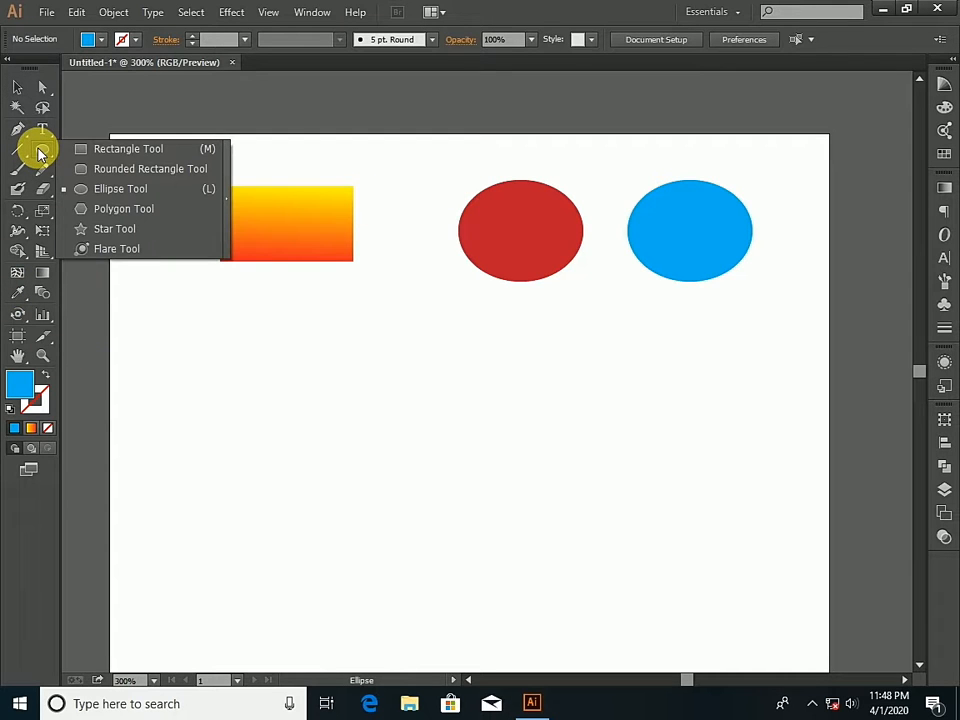
left_click(107, 152)
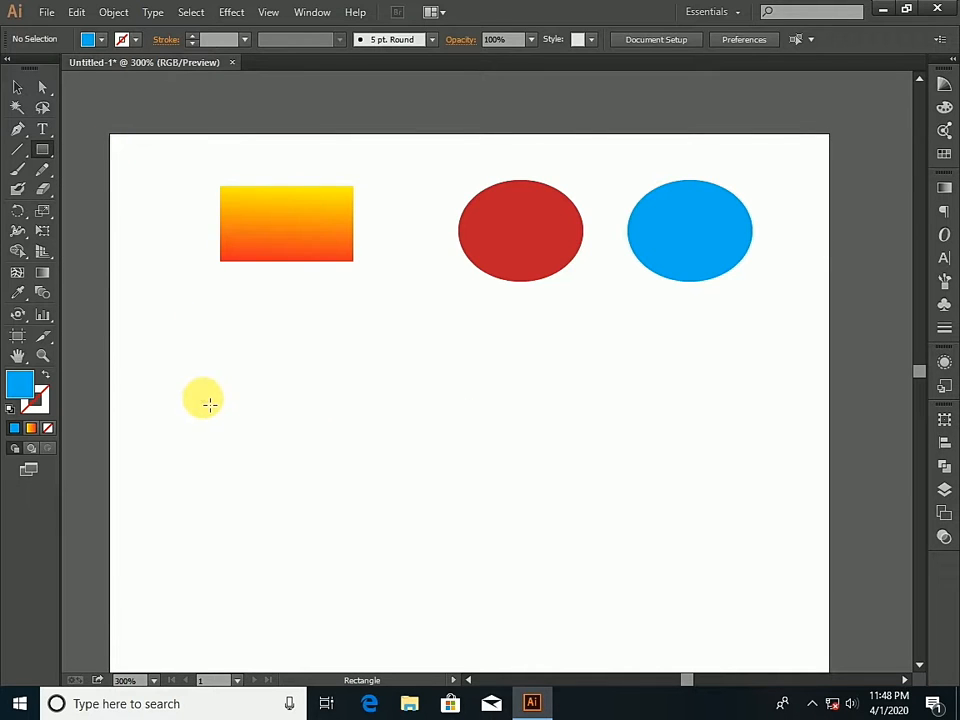
mouse_move(202, 398)
left_mouse_down()
mouse_move(366, 538)
mouse_move(452, 587)
mouse_move(307, 569)
mouse_move(355, 562)
mouse_move(412, 581)
mouse_move(405, 561)
left_mouse_up()
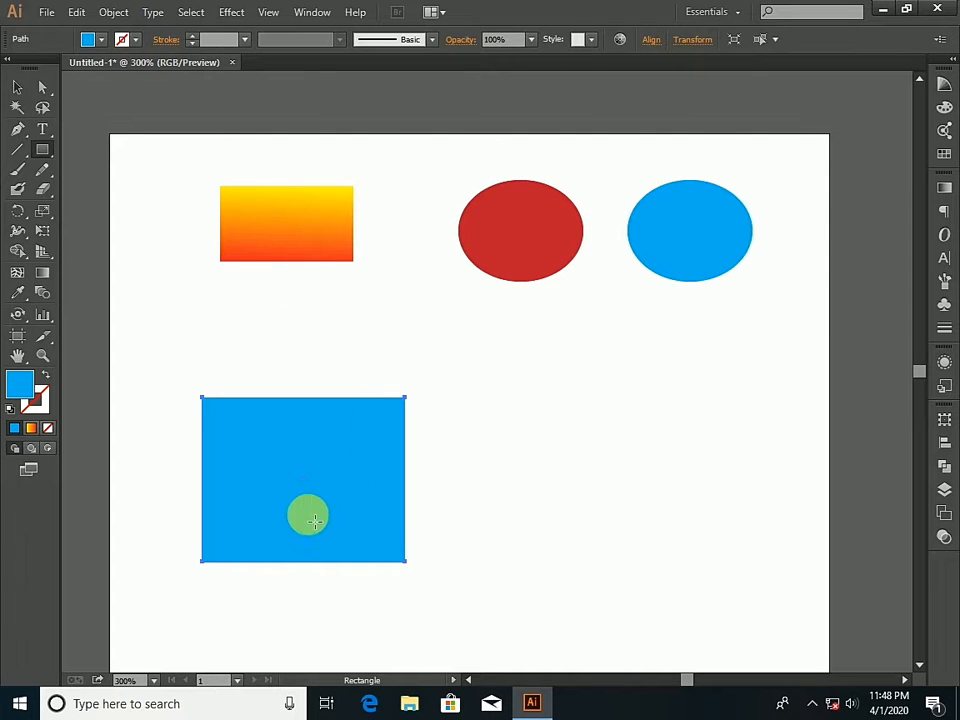
left_click_drag(306, 514, 297, 470)
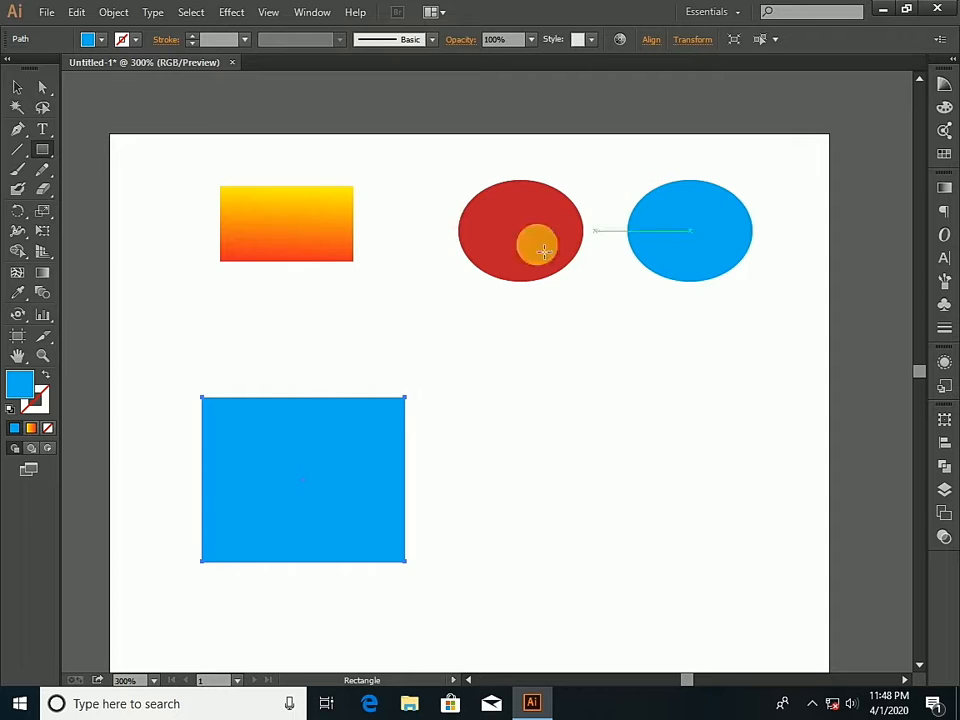
Use the Eyedropper to apply the small rectangle's gradient, each ellipse's colour and the blank artboard's white in turn to the large rectangle
left_click(16, 296)
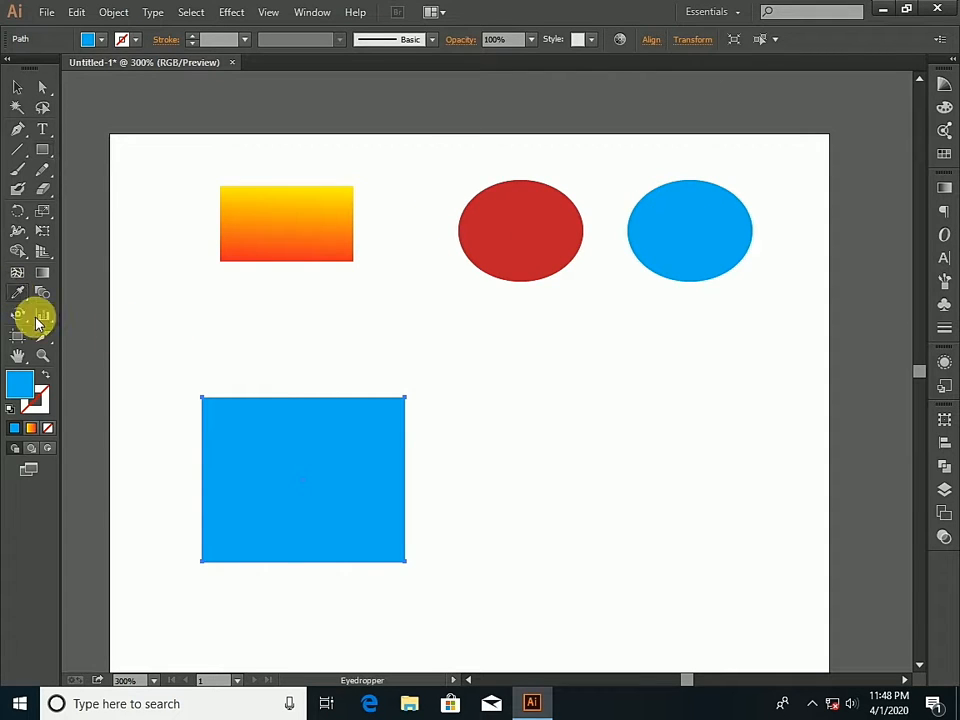
left_click(318, 204)
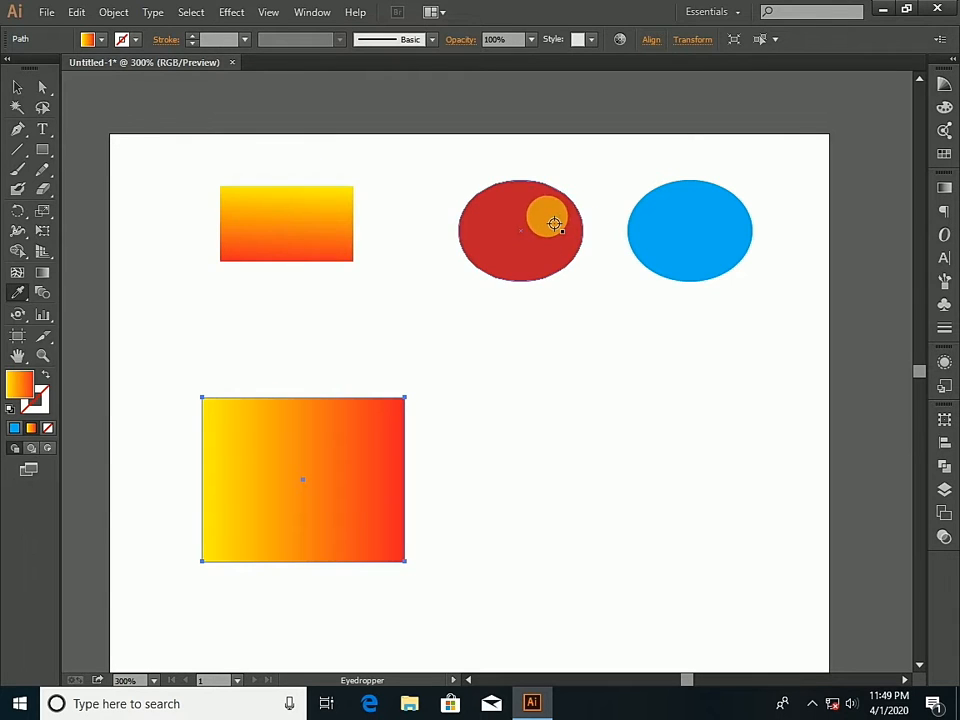
left_click(554, 223)
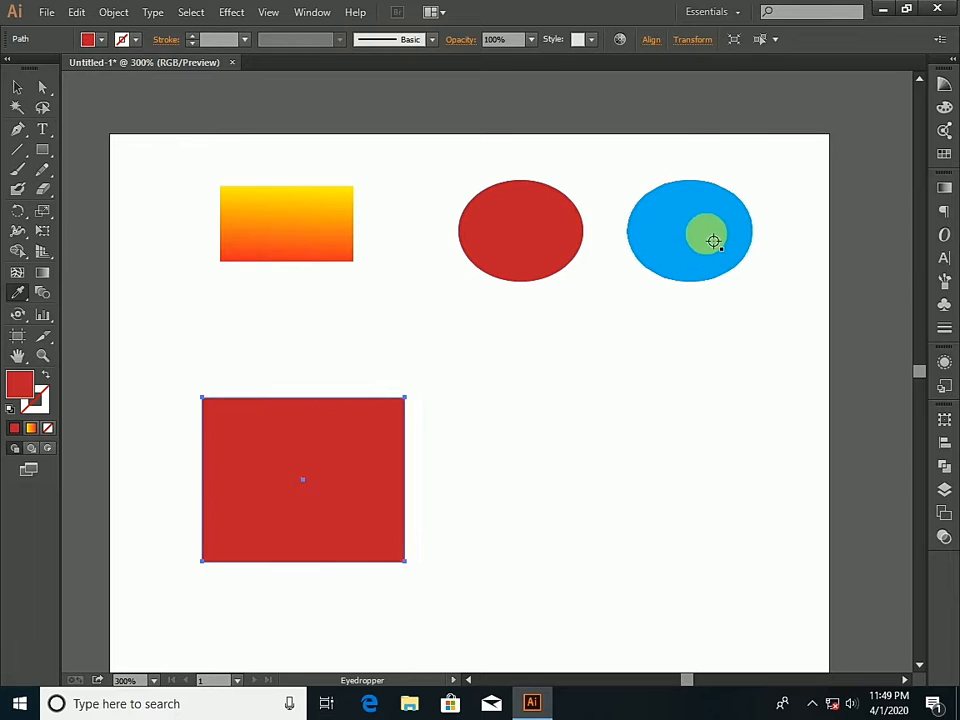
left_click(718, 222)
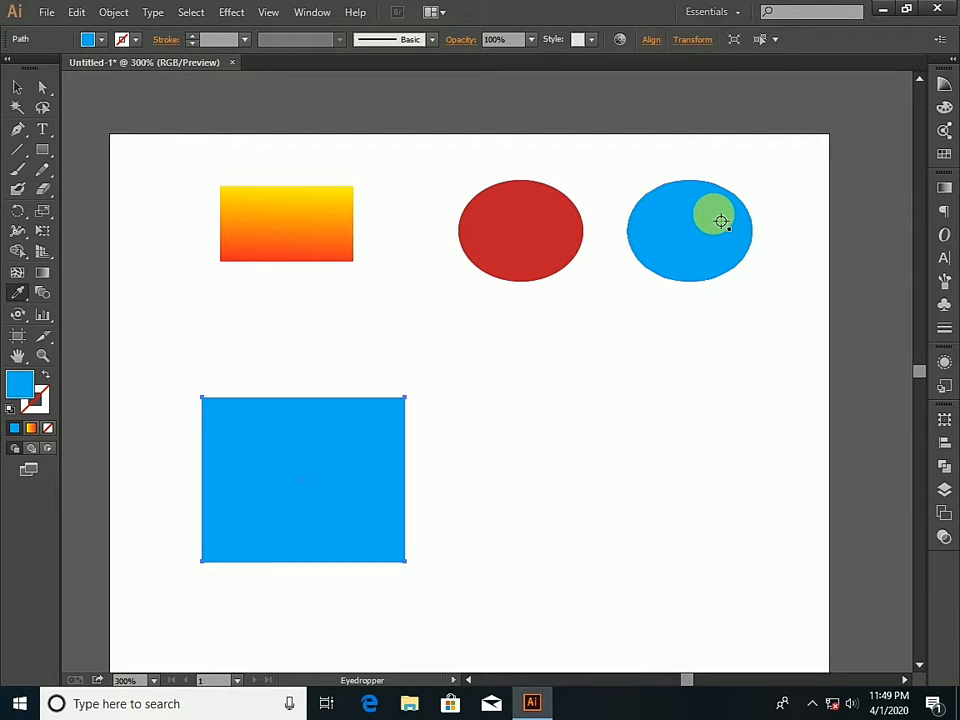
left_click(522, 350)
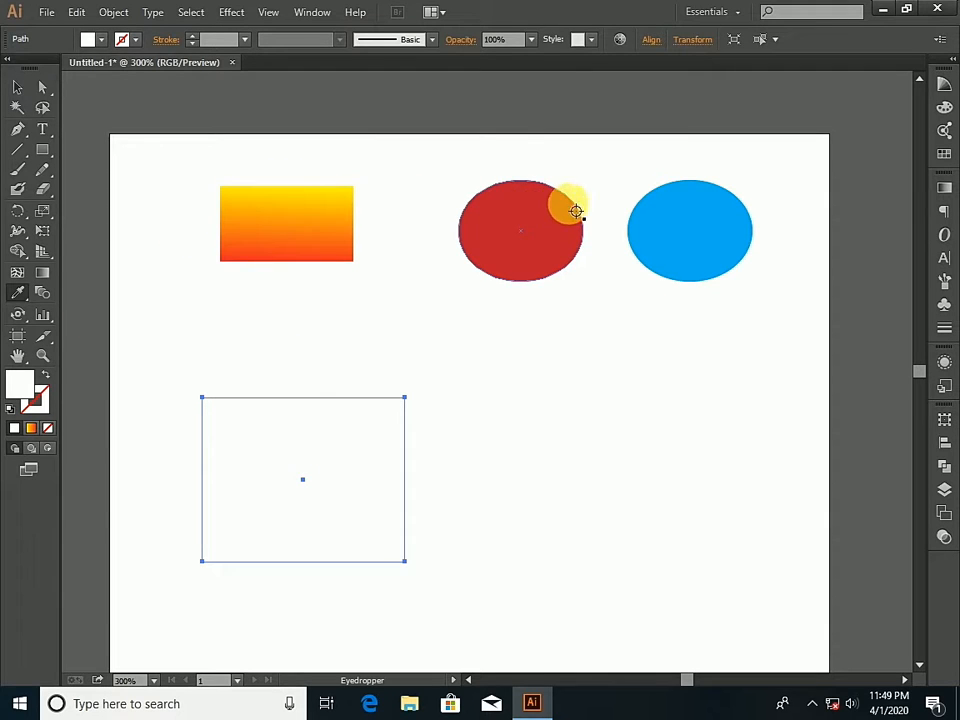
Resample the gradient, red, blue and white fills onto the large rectangle with the Eyedropper, ending with the red ellipse's colour
left_click(287, 224)
left_click(519, 218)
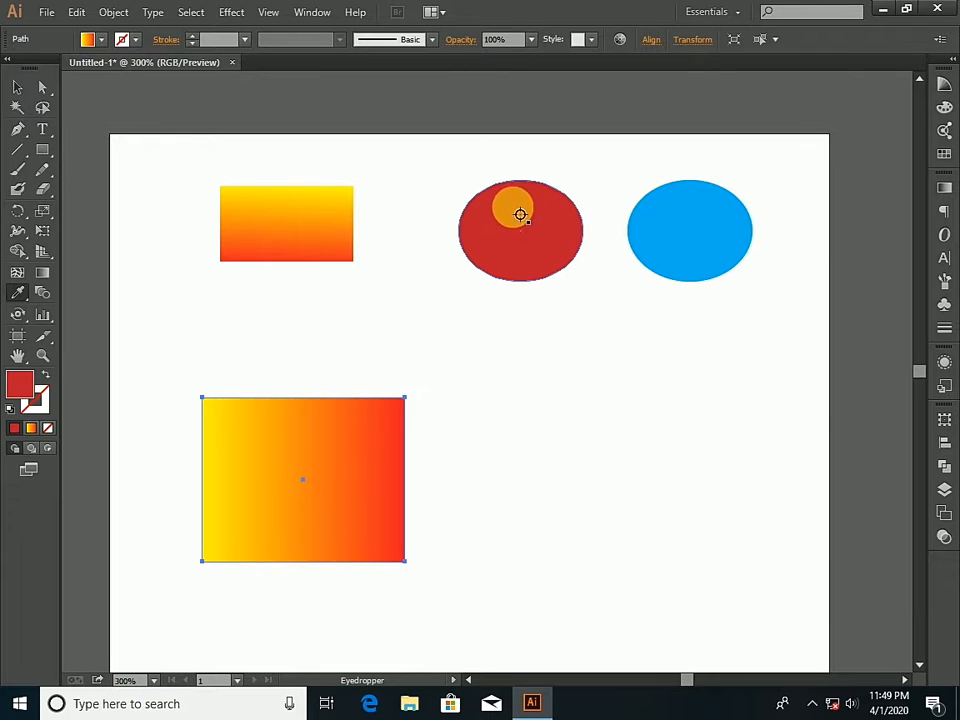
left_click(688, 223)
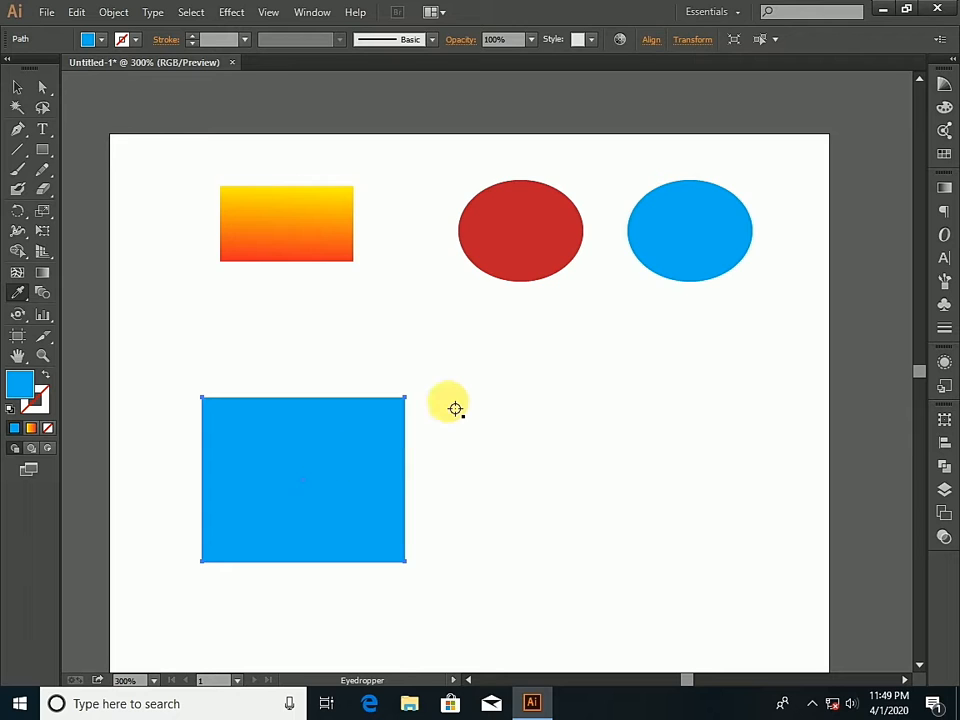
left_click(349, 236)
left_click(462, 250)
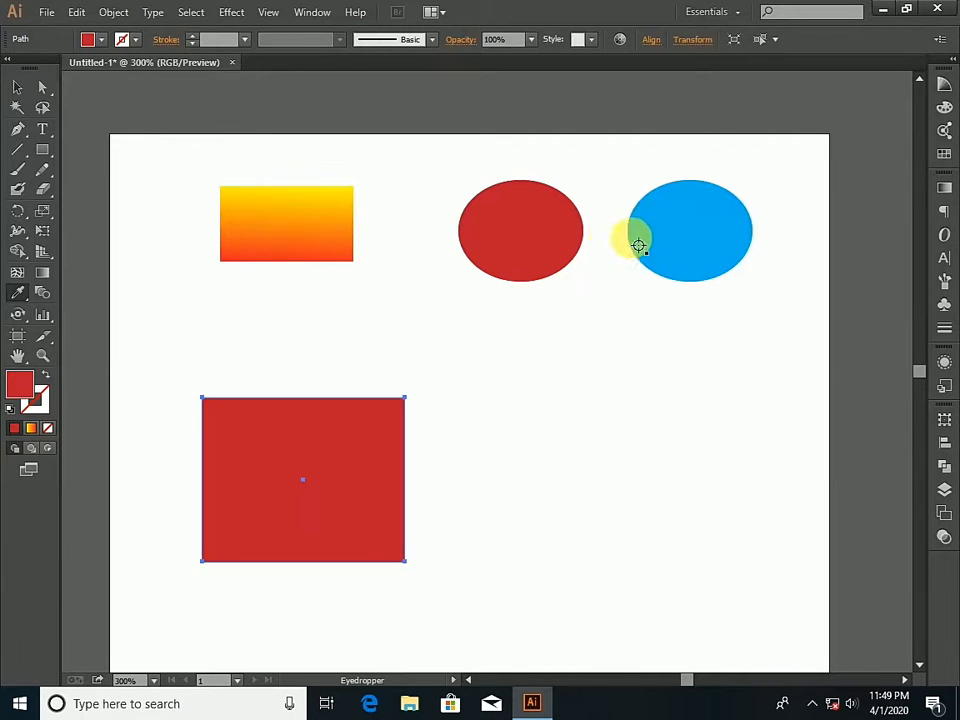
left_click(718, 246)
left_click(572, 360)
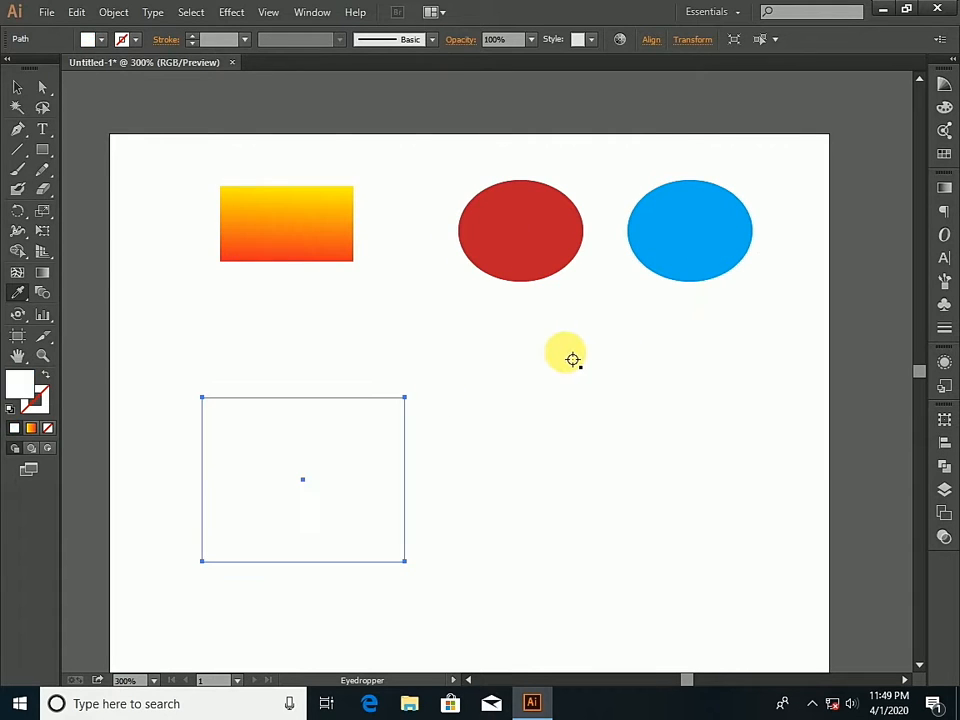
left_click(540, 216)
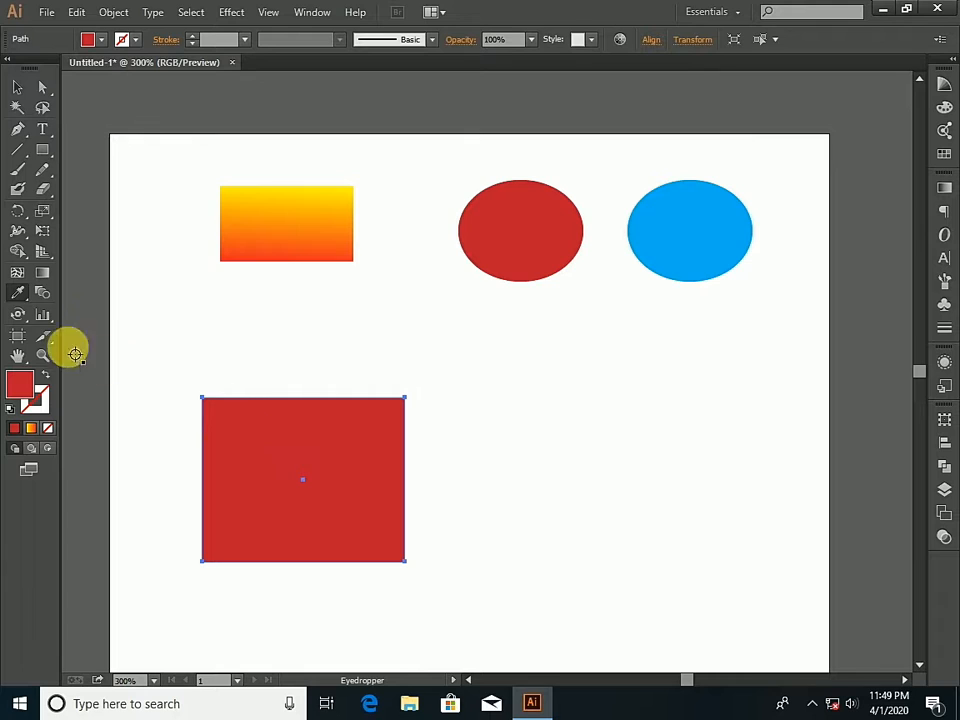
Bring up the Info readout with the Measure tool, move it clear of the shapes and check the large red rectangle's width and height
left_click(22, 296)
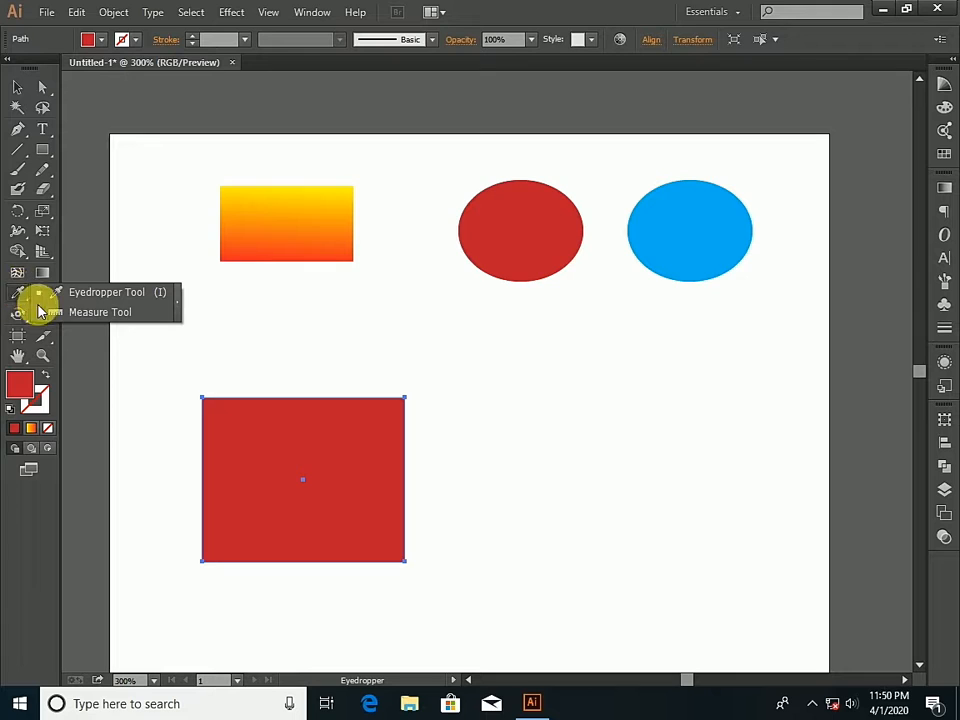
left_click(95, 318)
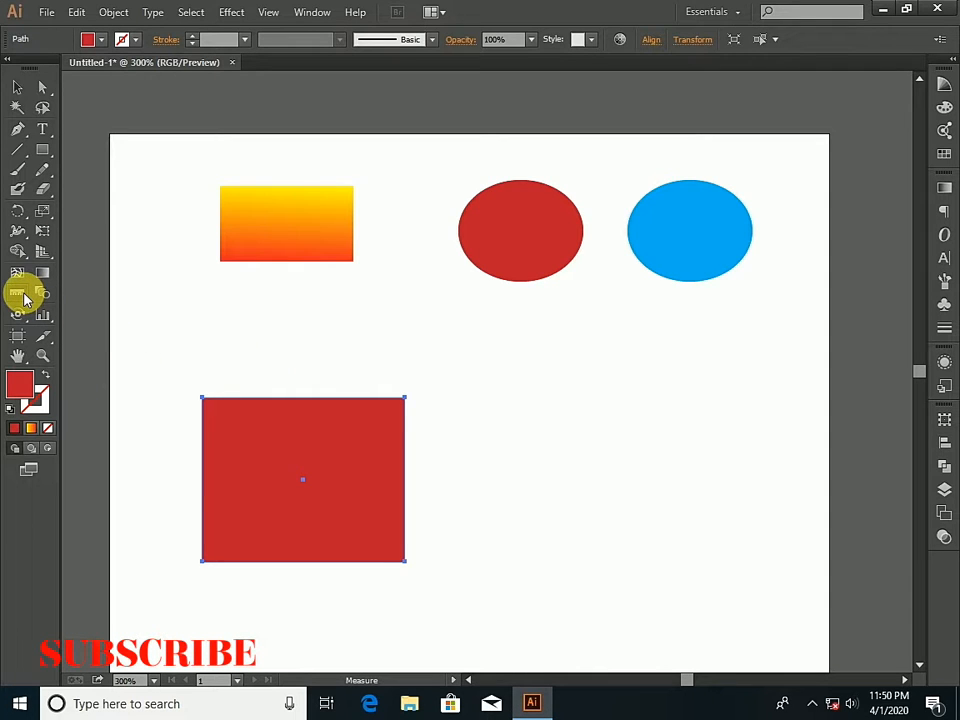
left_click(128, 298)
left_click_drag(160, 291, 170, 105)
left_click(17, 87)
left_click(274, 449)
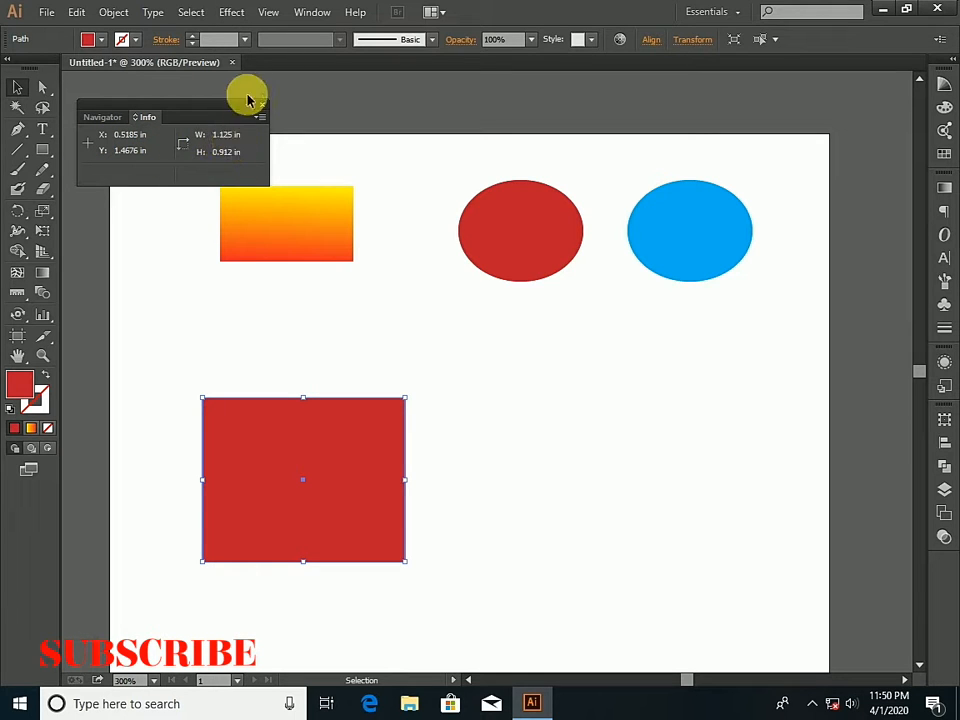
Check the width and height of the gradient rectangle, red ellipse and blue ellipse, then close the Info readout
left_click(276, 216)
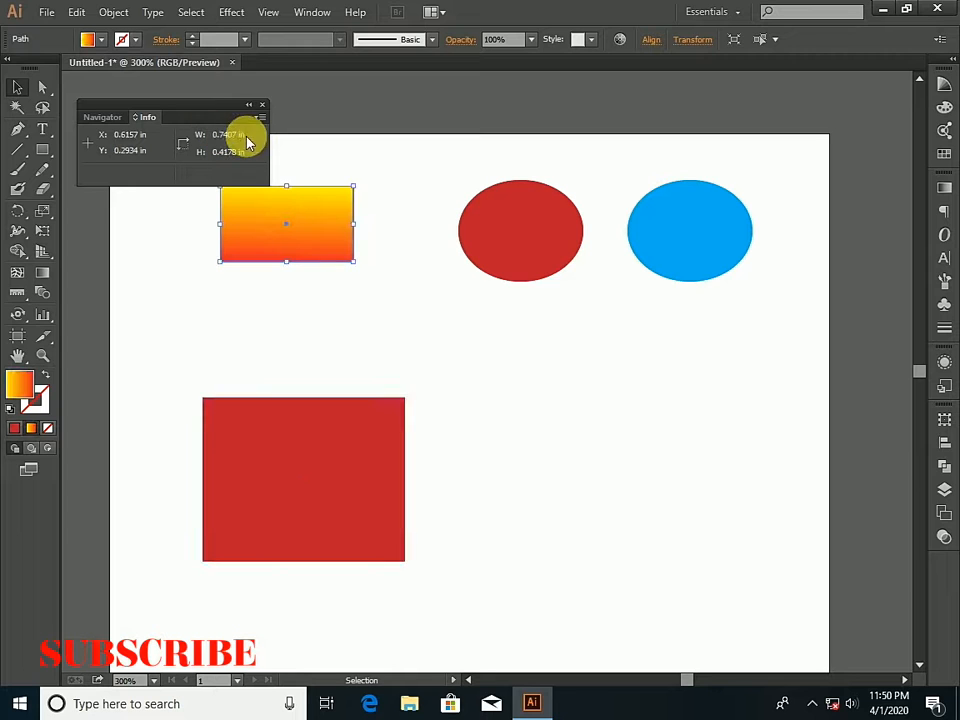
left_click(551, 229)
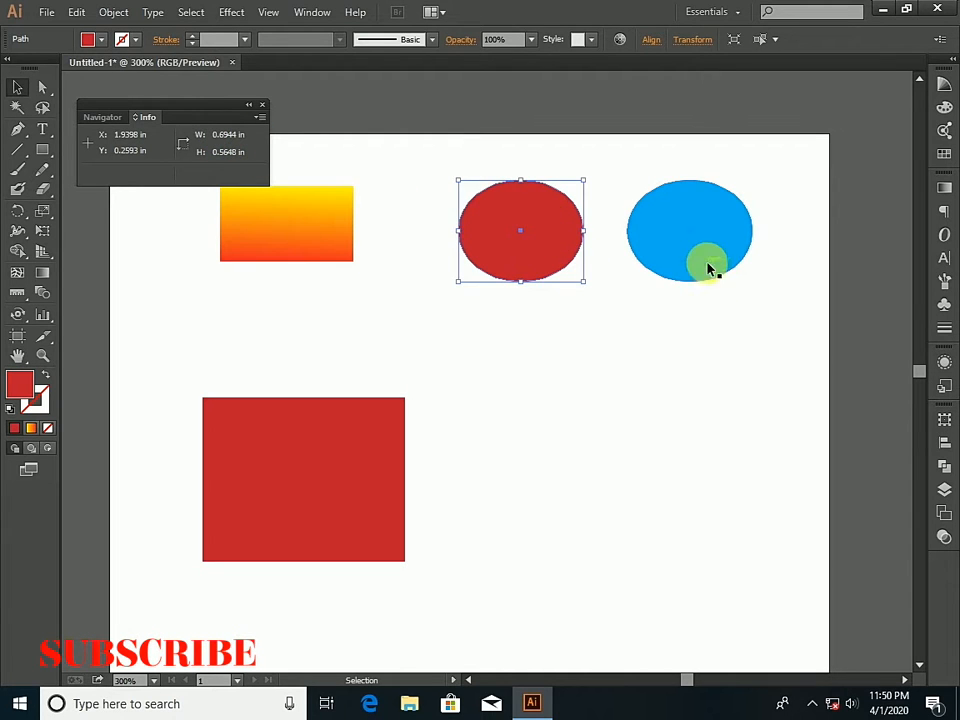
left_click(699, 234)
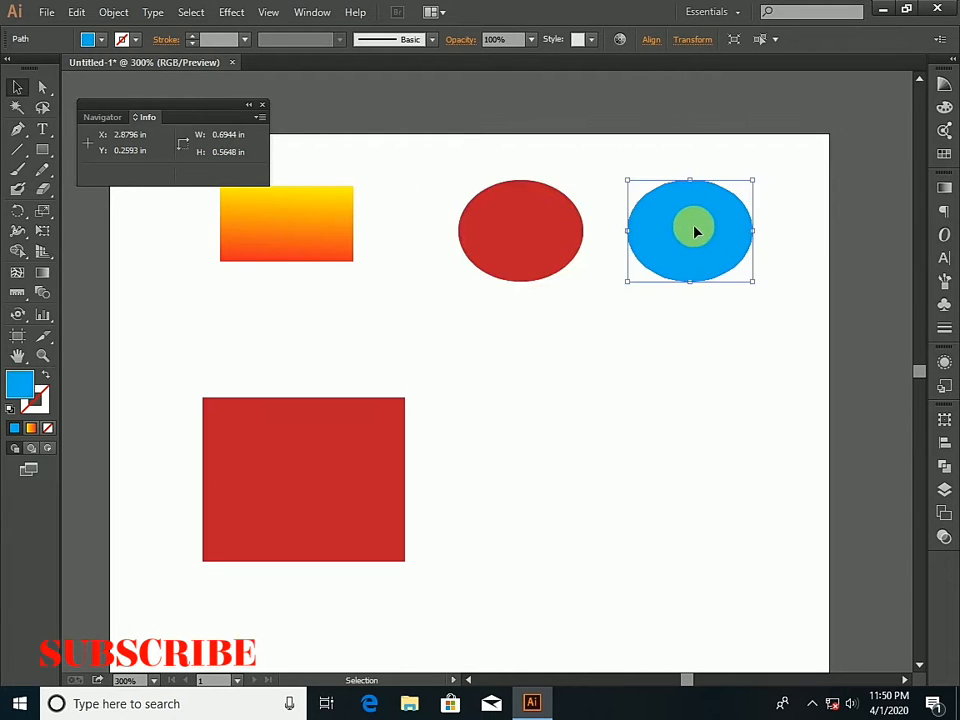
left_click(265, 107)
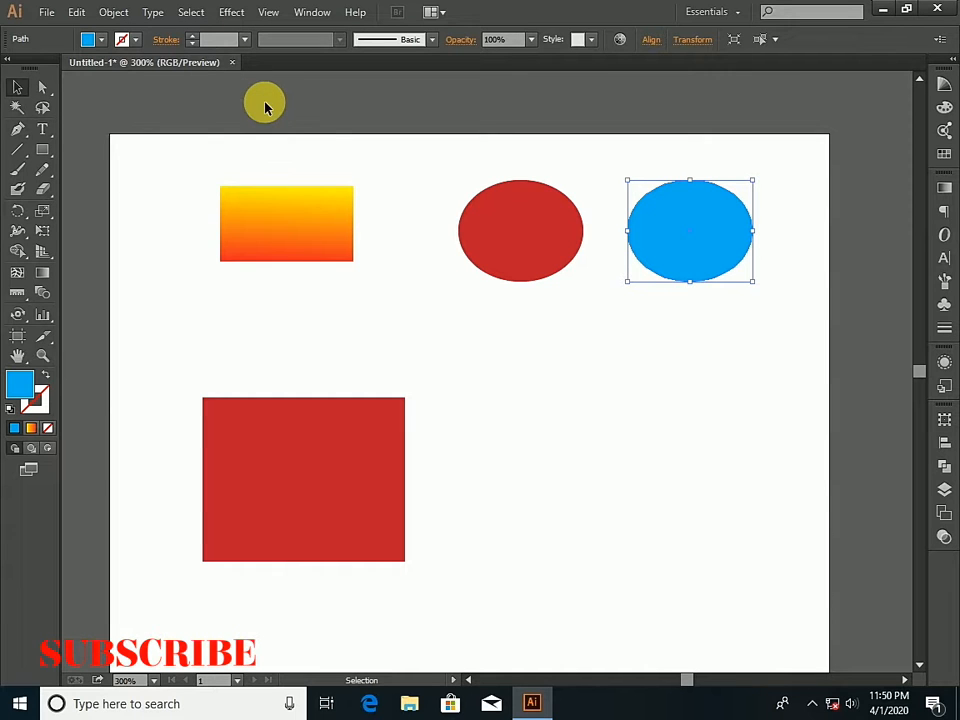
Delete all four shapes from the artboard
left_click_drag(265, 430, 775, 532)
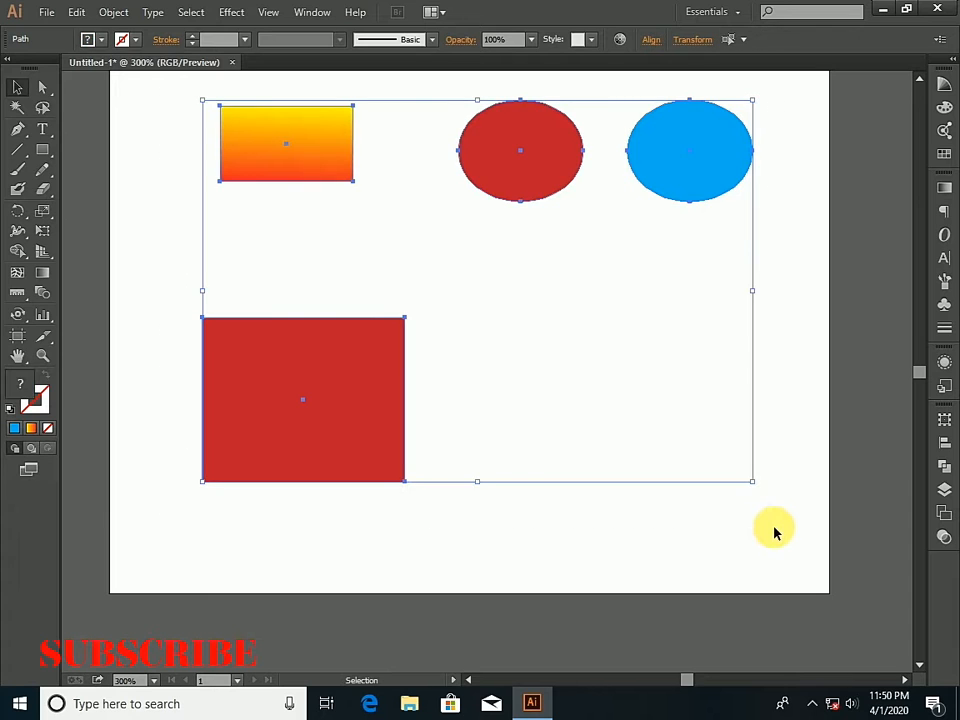
key("Delete")
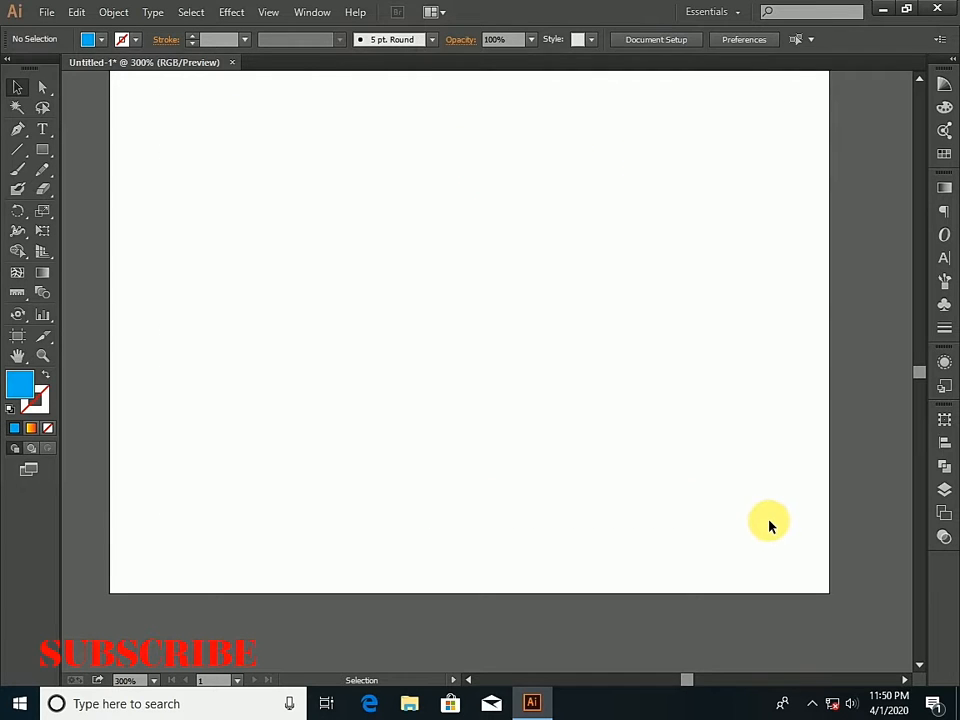
scroll(772, 528, "up", 2)
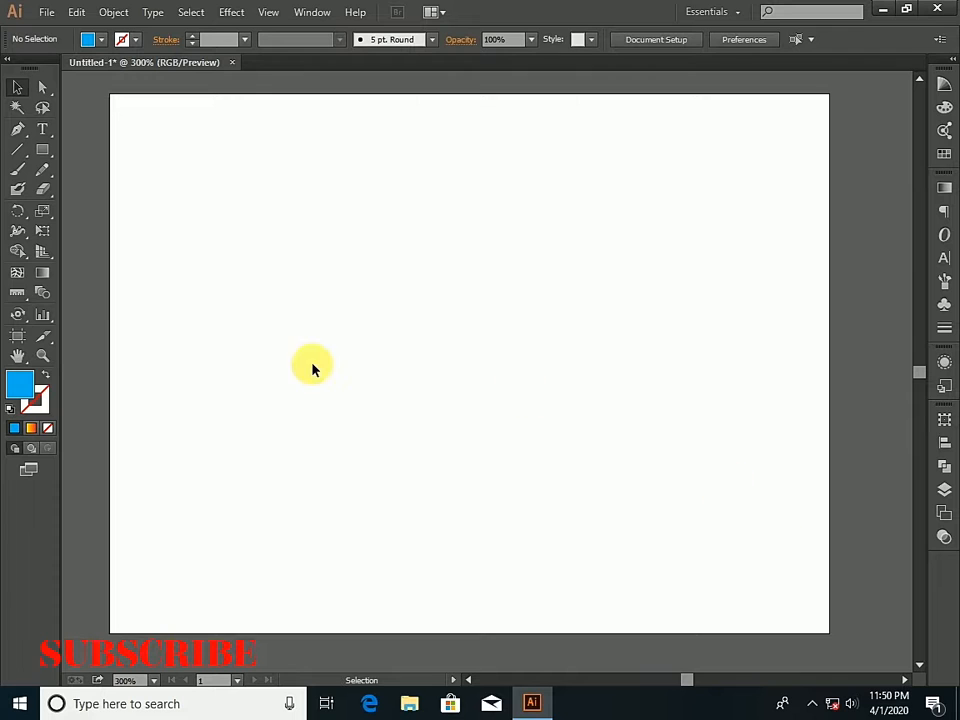
Create a 5-point star with radii of 0.4424 in and 0.2212 in in the upper-left area of the artboard
left_click(43, 295)
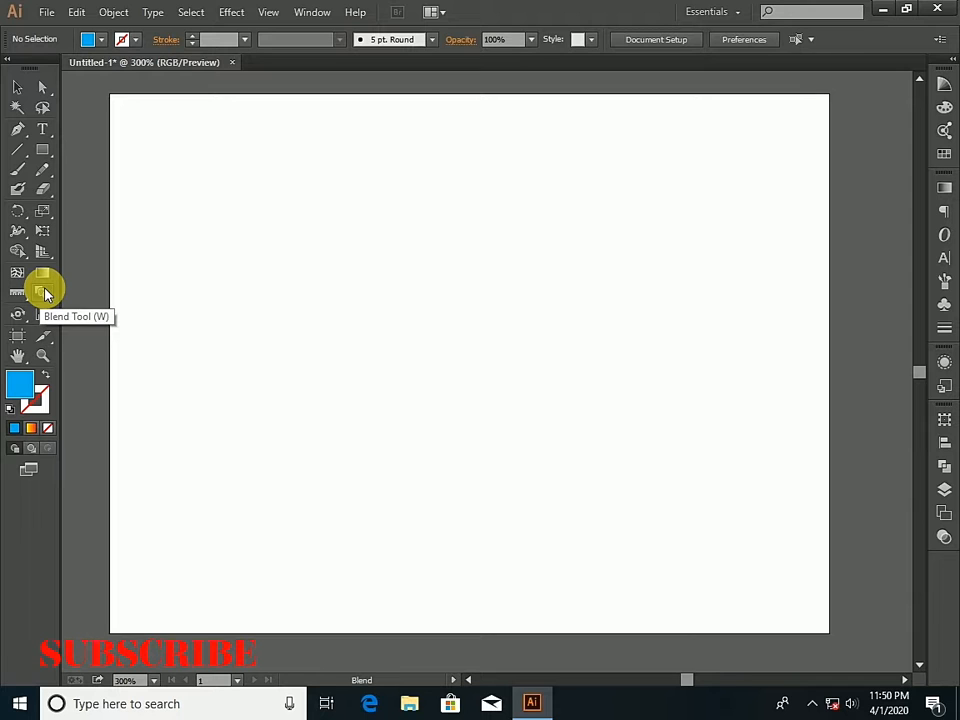
left_click(40, 154)
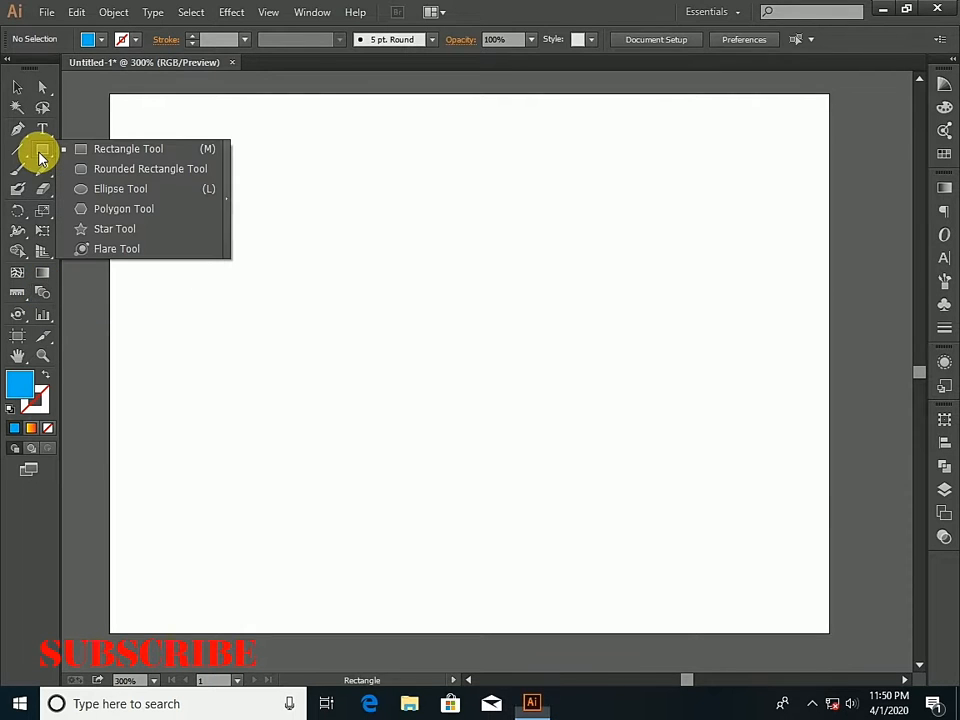
left_click(126, 231)
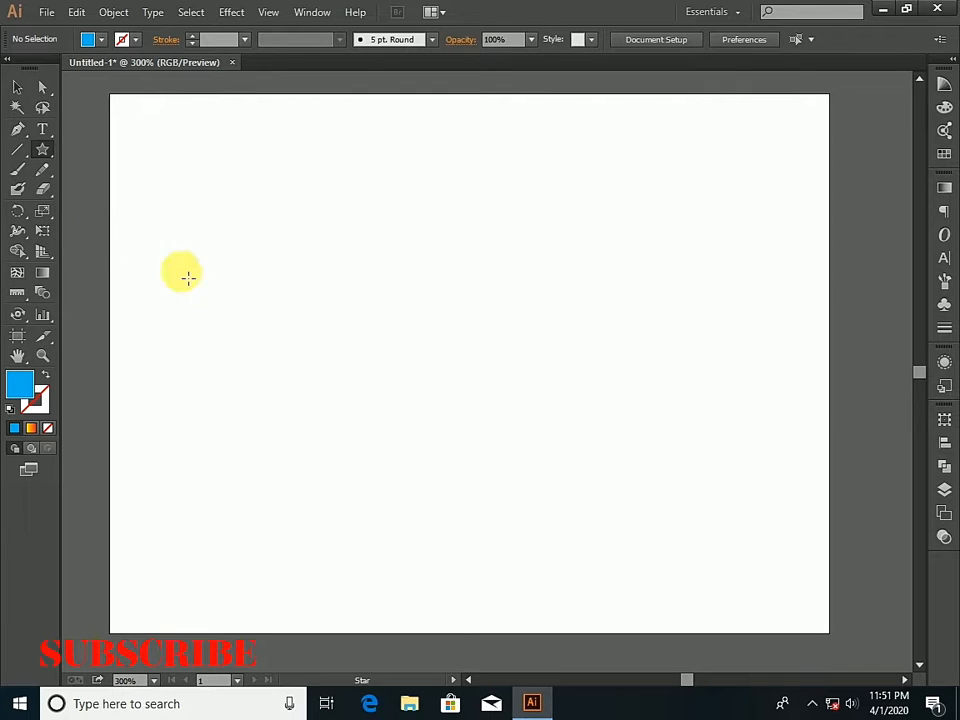
left_click(318, 244)
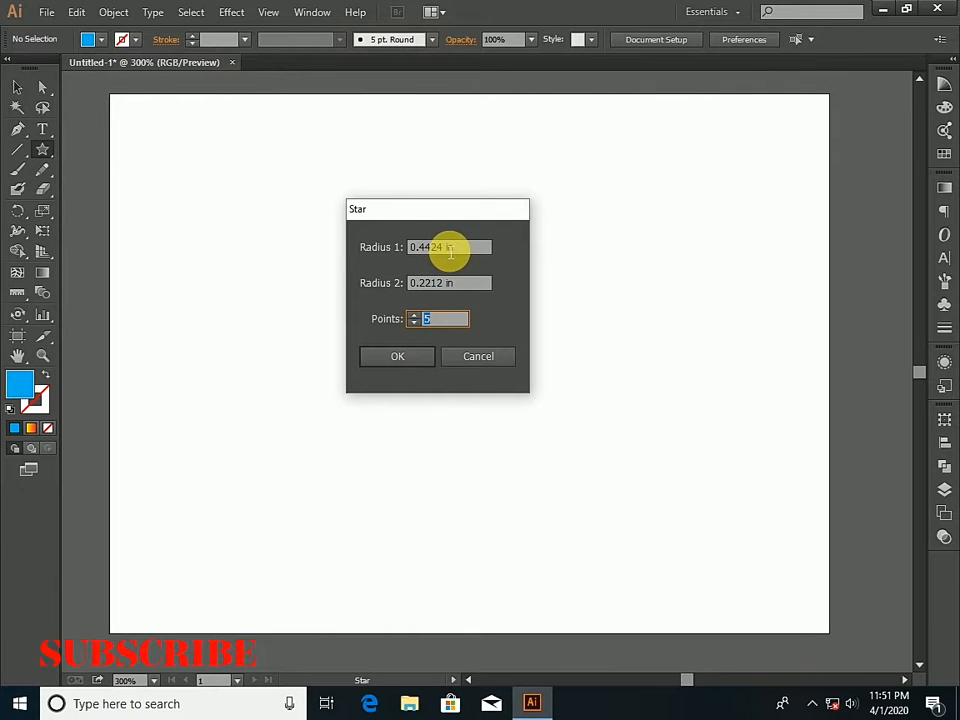
left_click(424, 356)
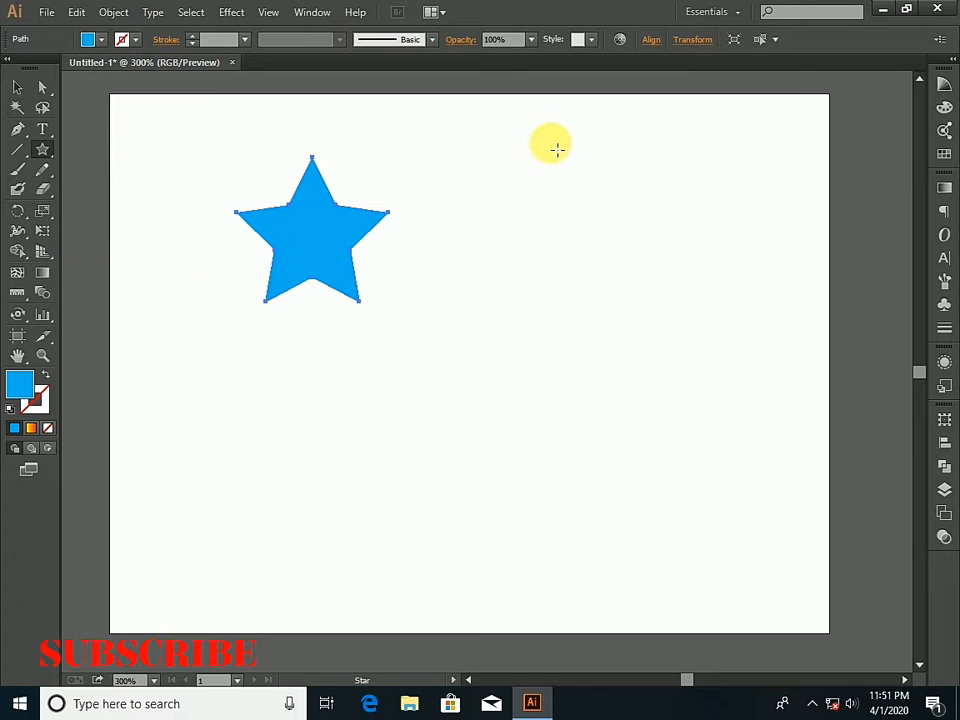
Remove the star's fill and apply the Registration swatch to its stroke
left_click(102, 39)
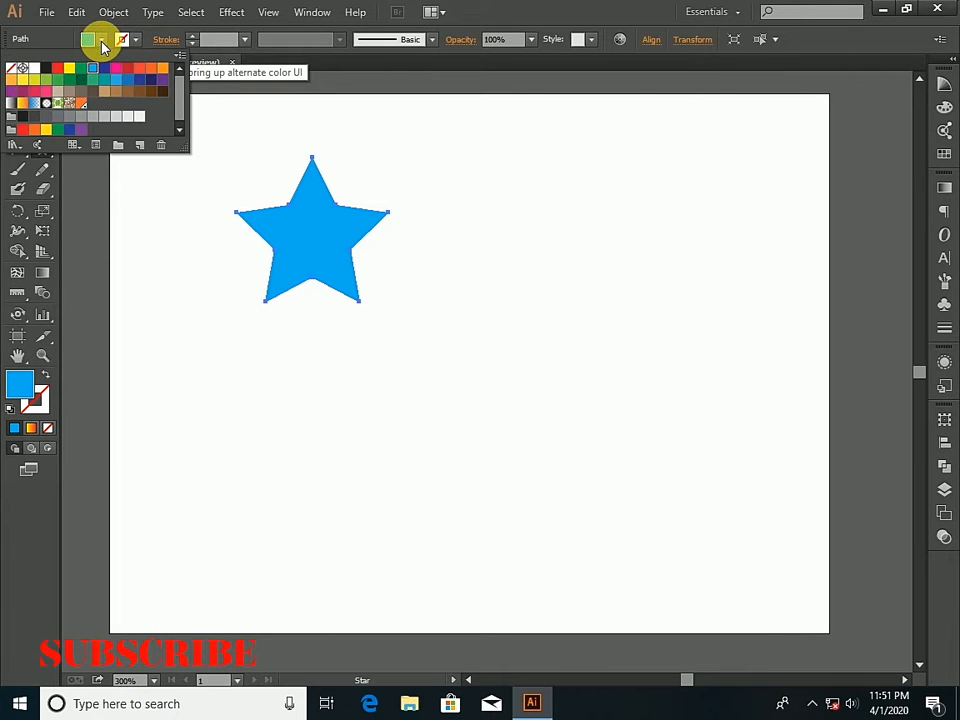
left_click(12, 68)
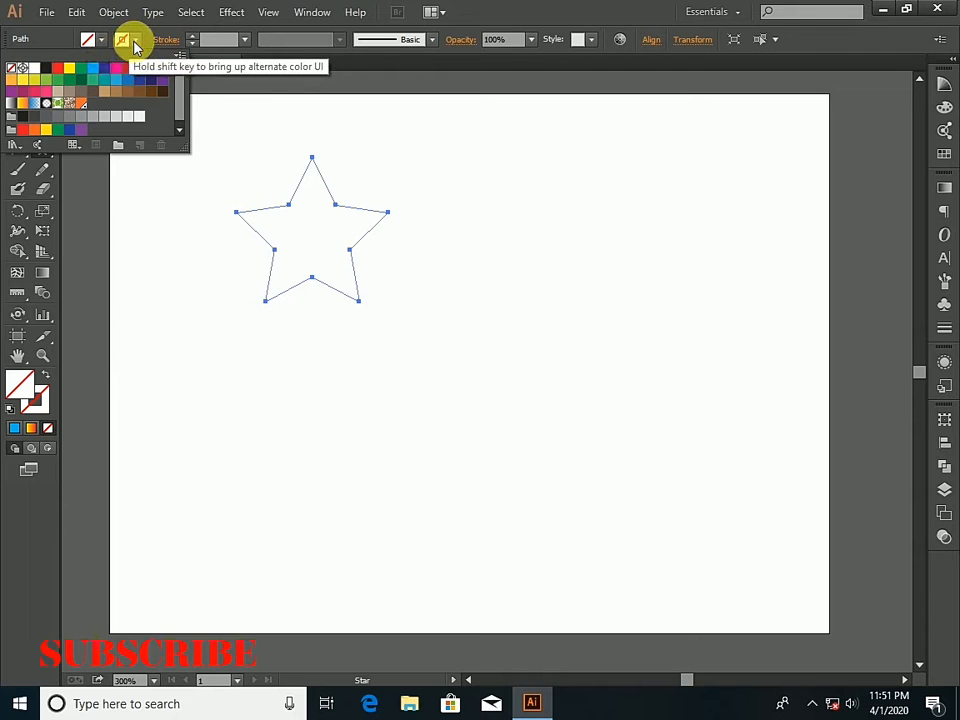
left_click(135, 41)
left_click(135, 41)
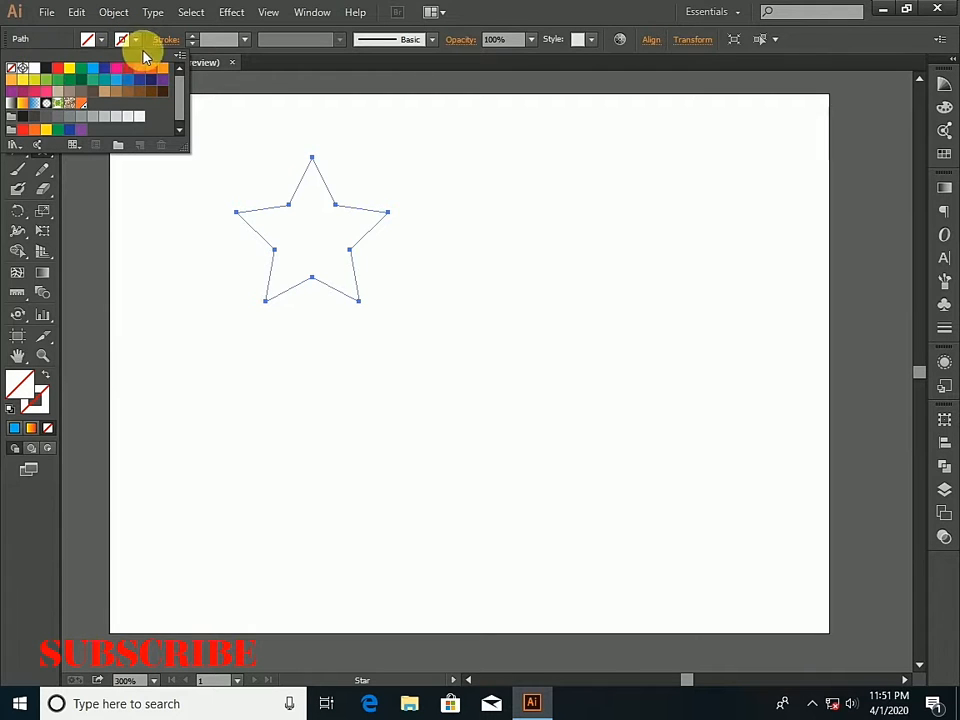
left_click(22, 68)
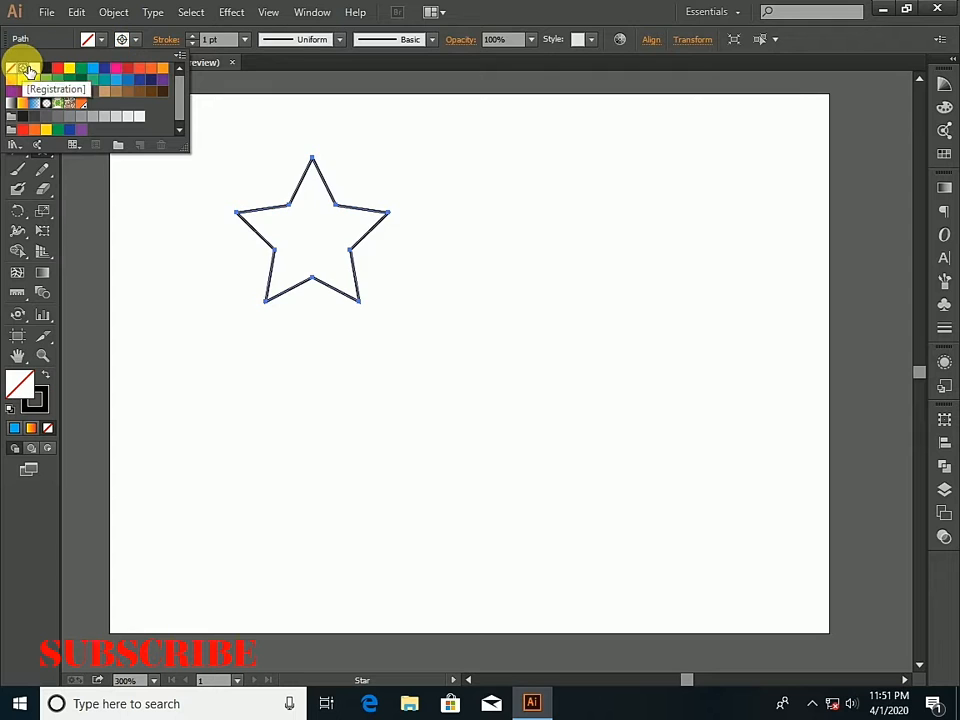
left_click(136, 42)
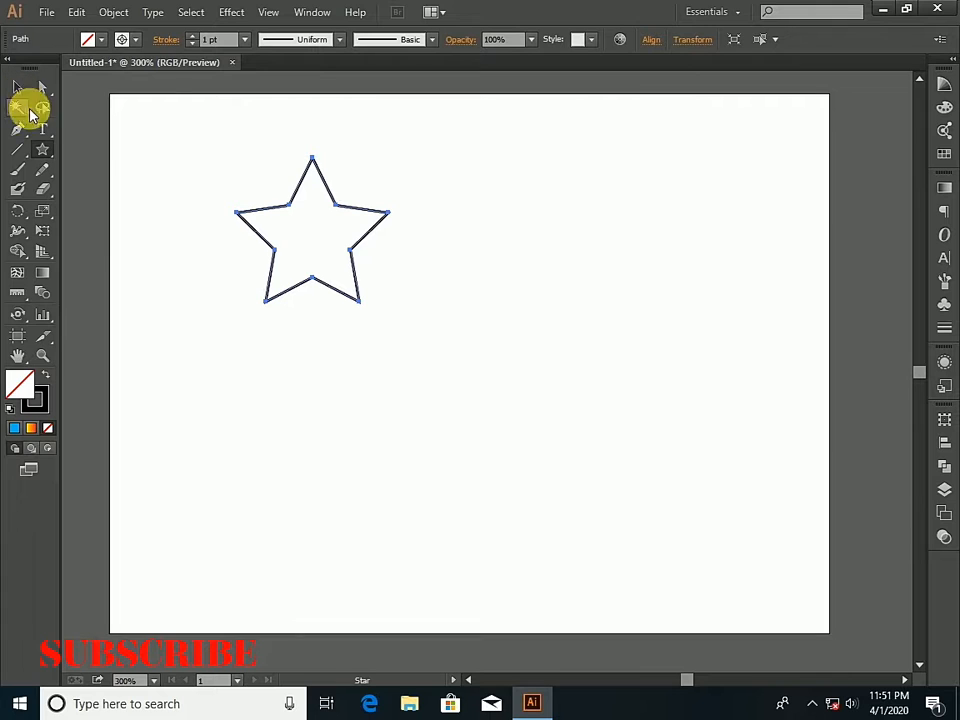
Draw a small circle below the star and move it into the middle of the star
left_click_drag(42, 150, 95, 187)
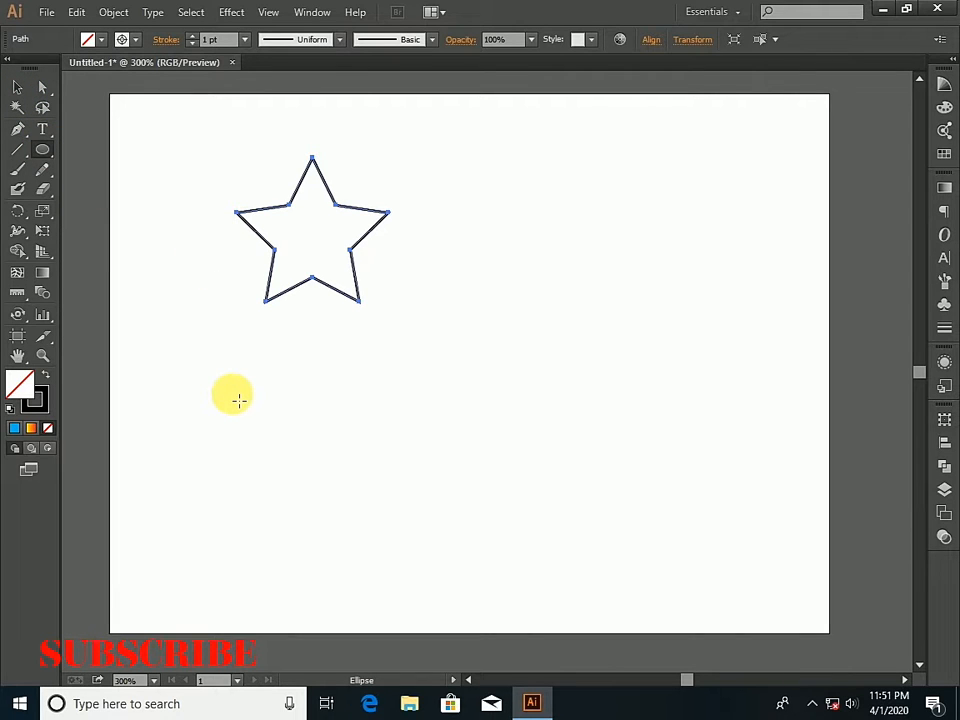
left_click_drag(239, 401, 254, 408)
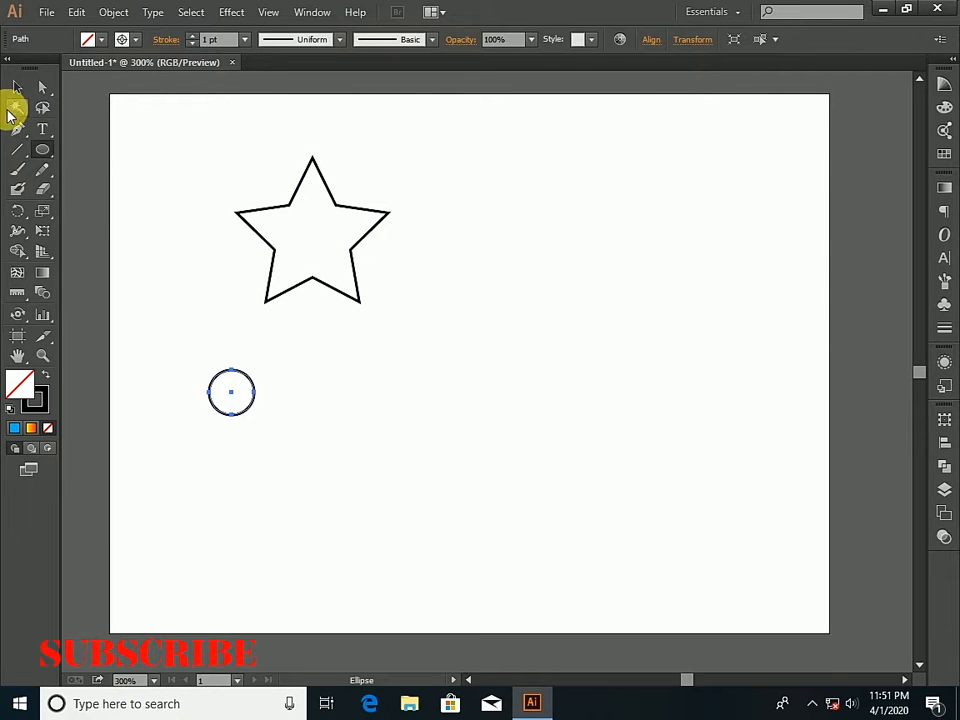
left_click(17, 89)
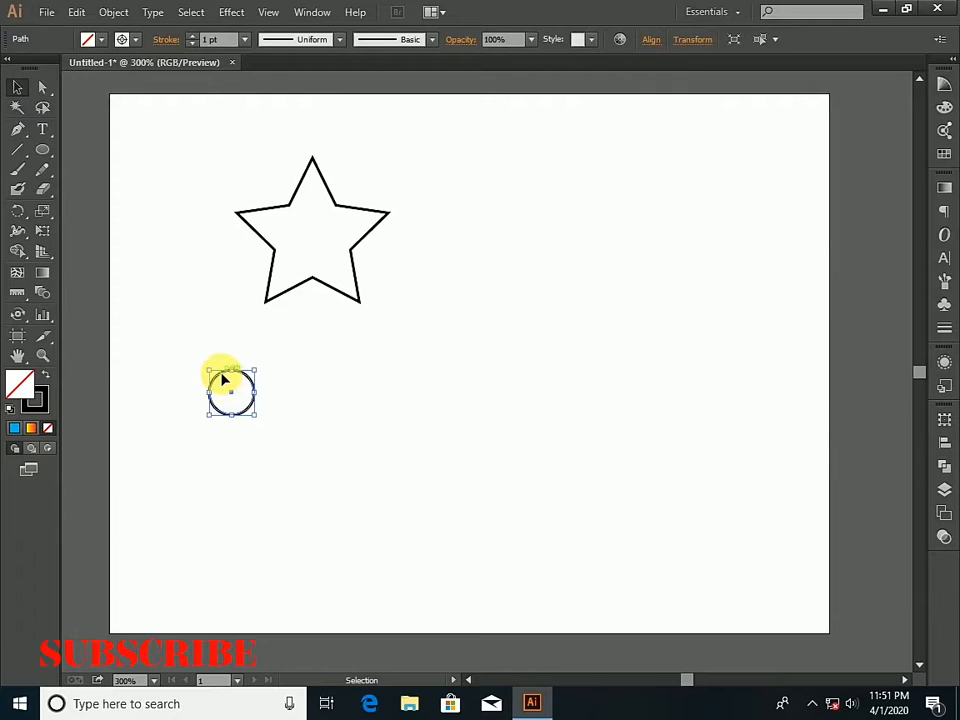
left_click_drag(229, 380, 306, 226)
Scale the star up proportionally around its centre to about 1.69 in wide and move it fully onto the artboard
left_click(313, 157)
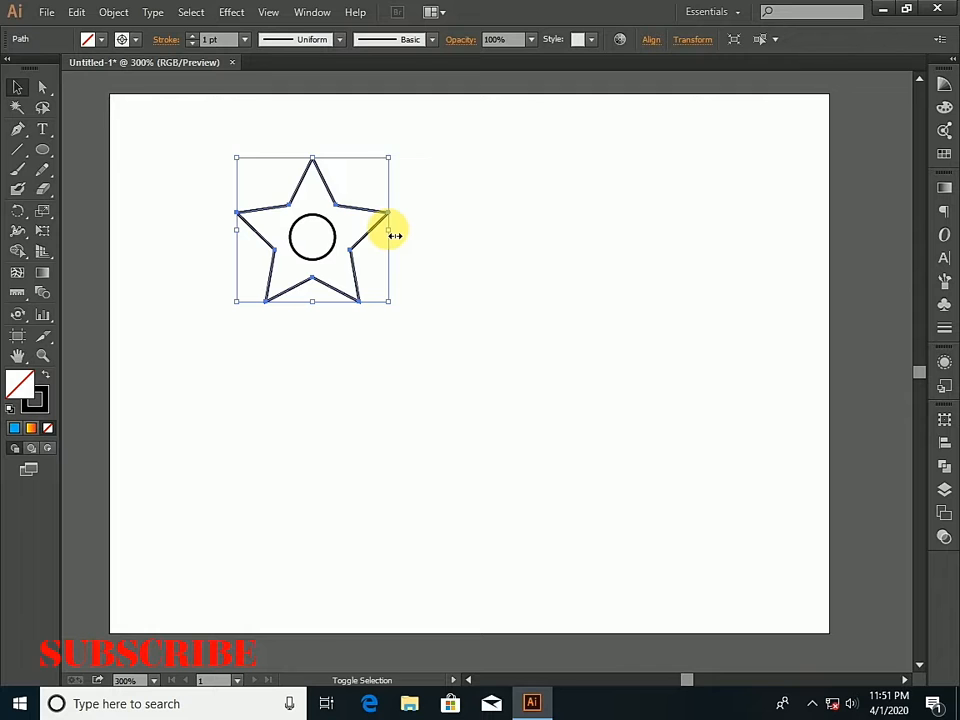
left_click_drag(395, 235, 467, 253)
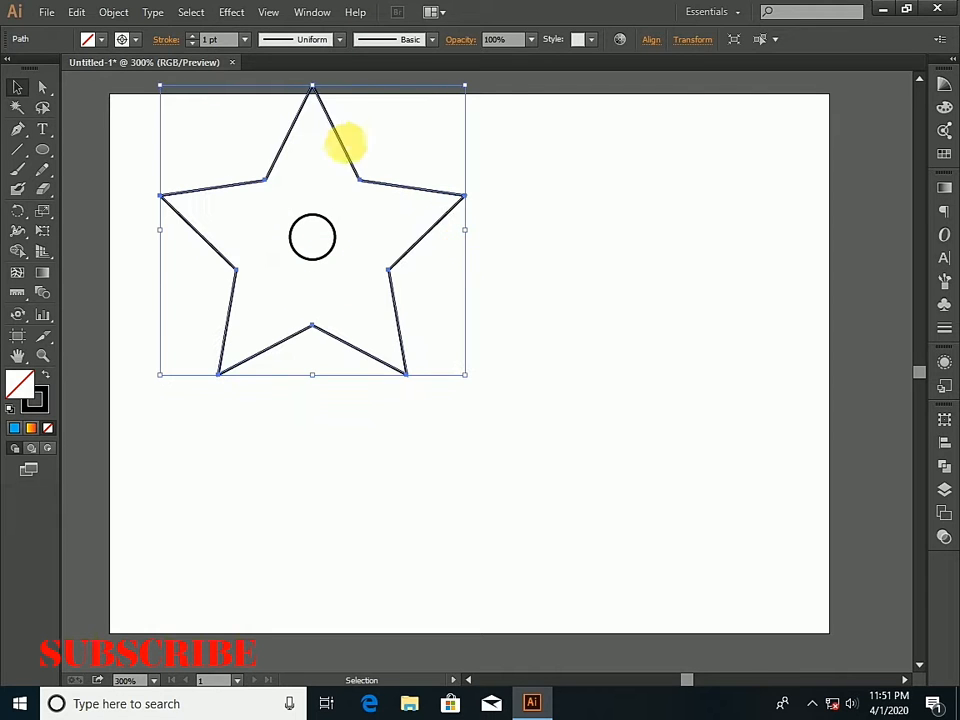
left_click_drag(337, 139, 347, 172)
Move the small circle back to the centre of the enlarged star, nudging it down slightly
left_click(328, 236)
left_click_drag(336, 237, 337, 292)
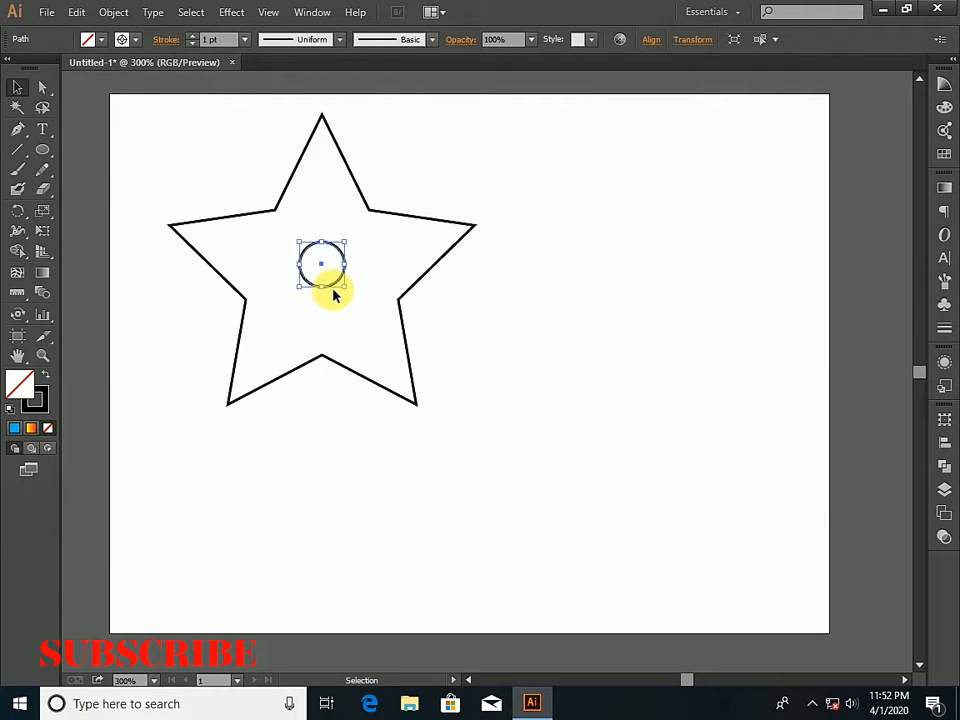
key("Down")
key("Down")
key("Down")
key("Down")
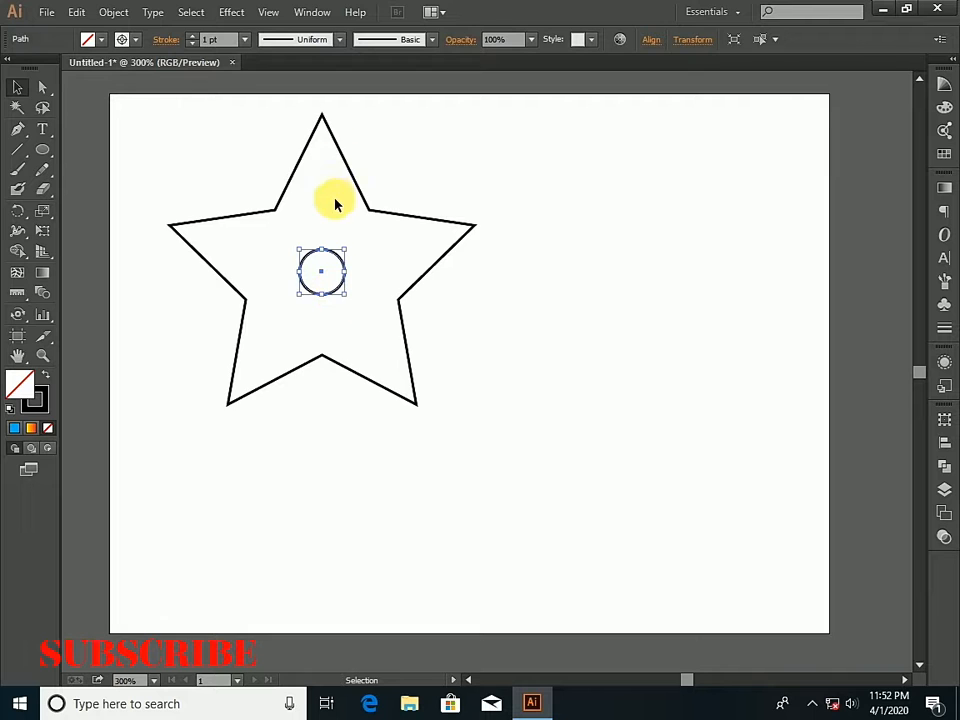
Select the star and circle and blend them from the star's top point to the circle's top anchor
scroll(334, 204, "up", 1)
left_click_drag(142, 160, 523, 469)
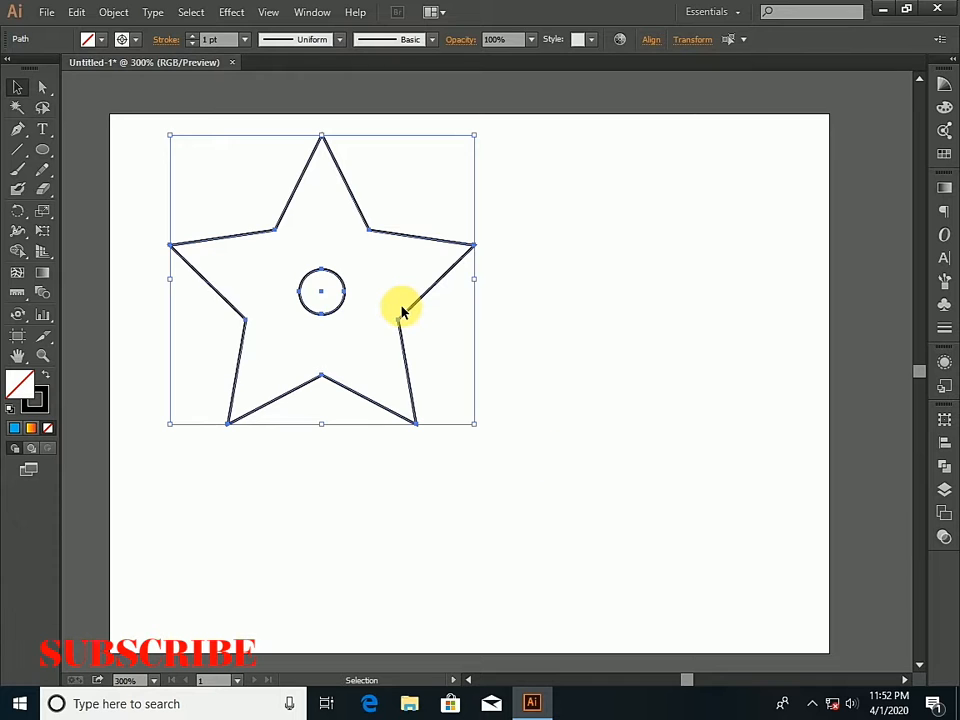
left_click(42, 291)
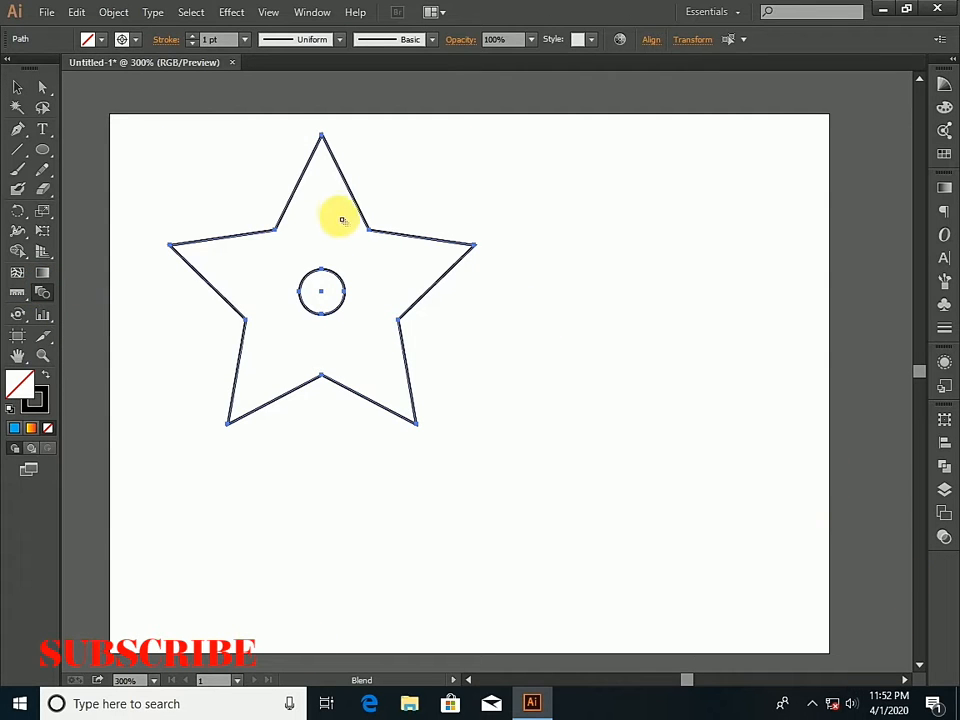
left_click(322, 138)
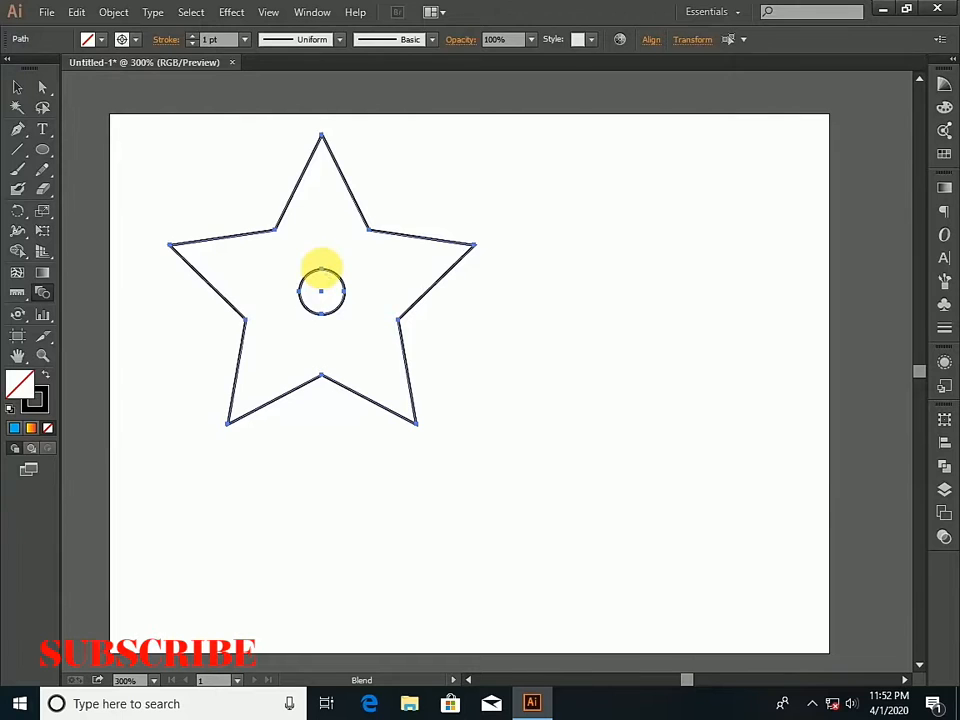
left_click(324, 271)
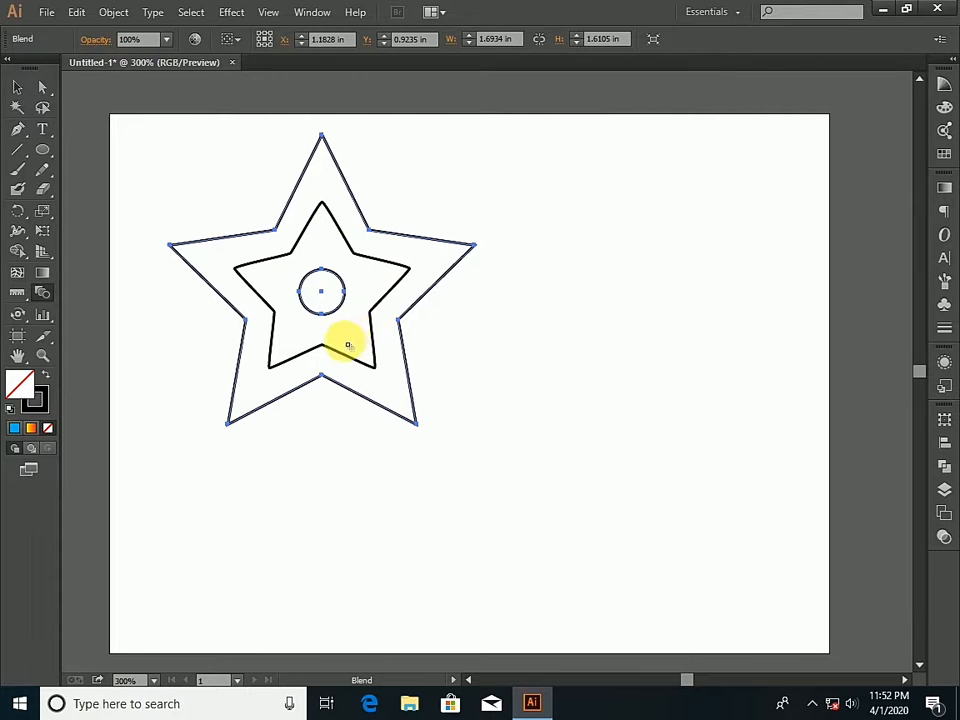
Set the blend spacing to Specified Steps with 10 steps and turn on the preview
left_click(41, 292)
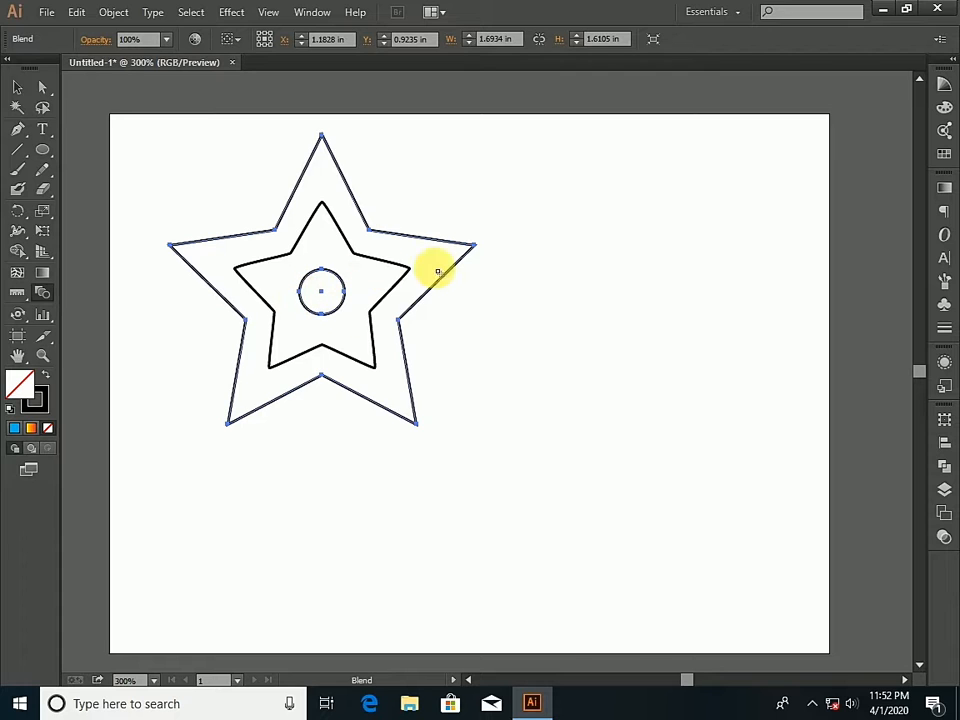
double_click(43, 297)
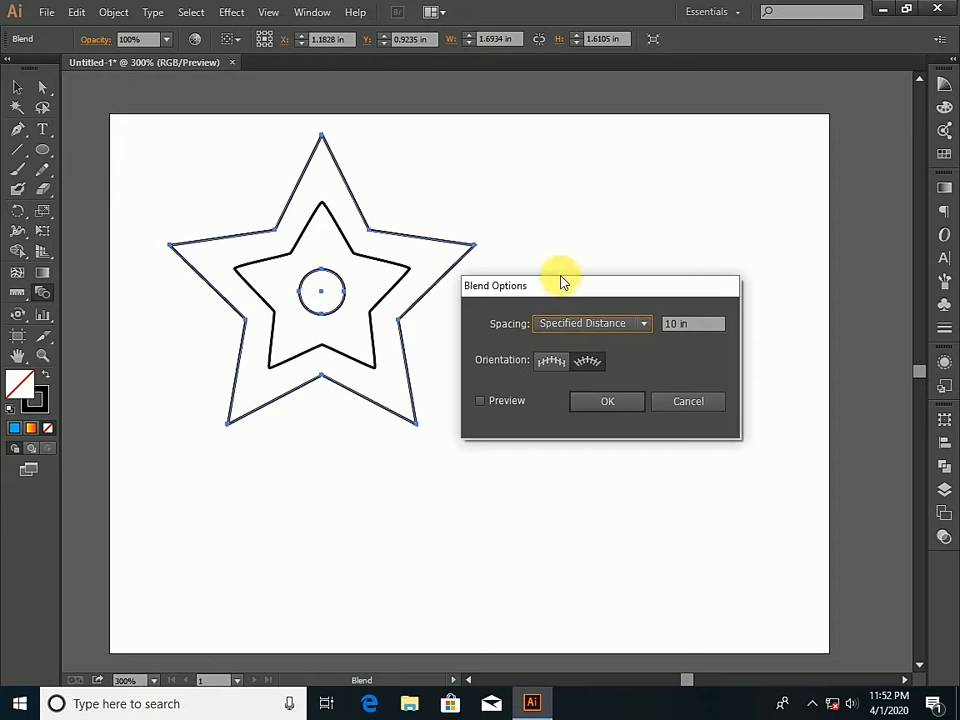
left_click_drag(561, 283, 578, 175)
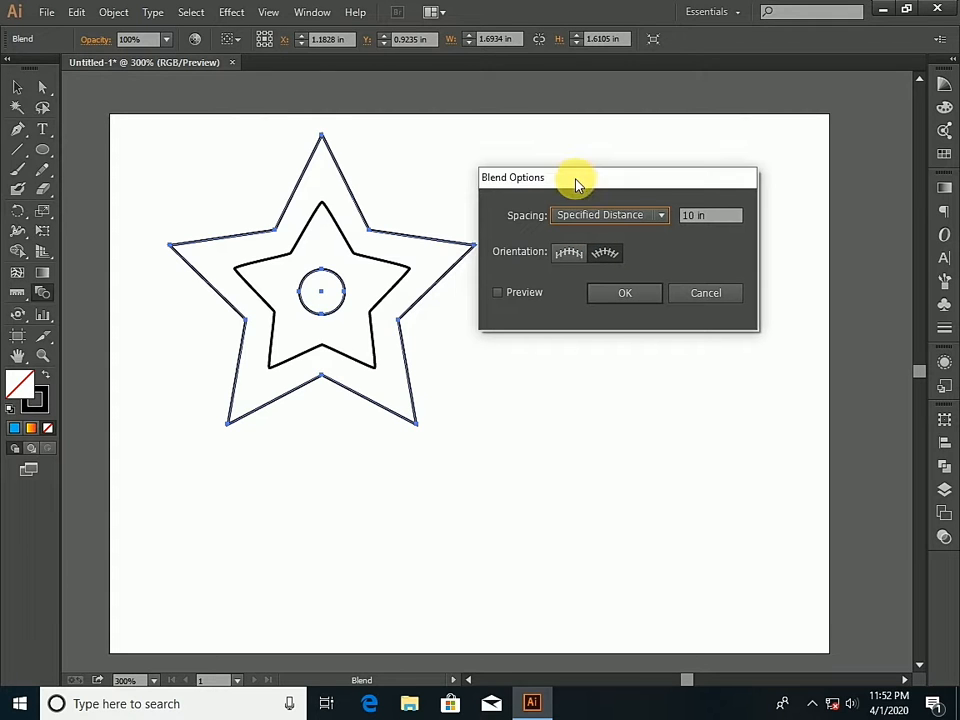
left_click(664, 217)
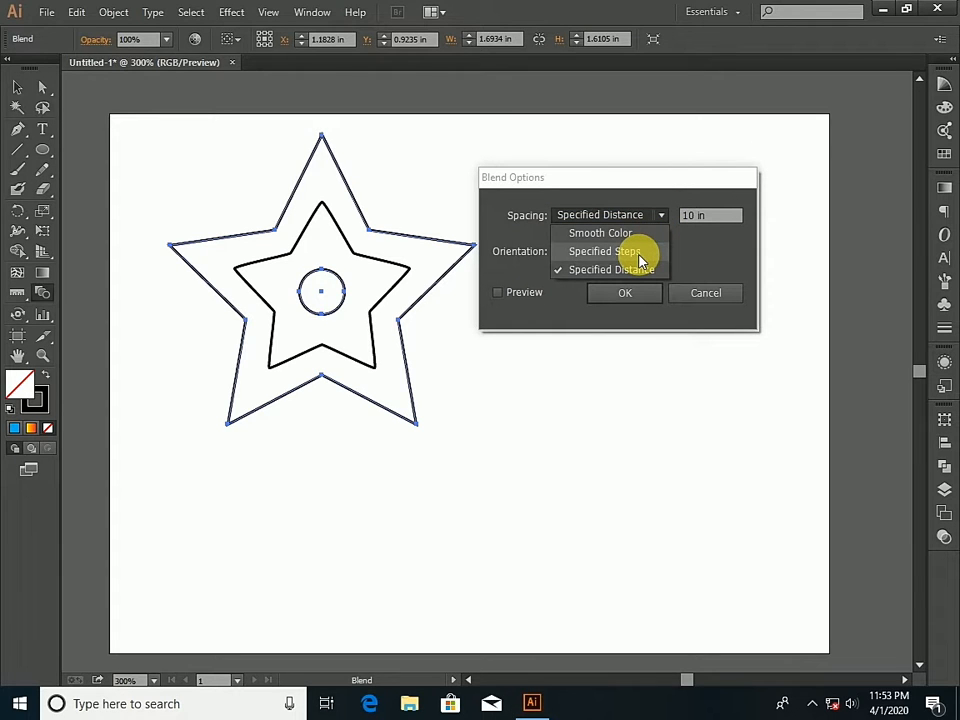
left_click(636, 255)
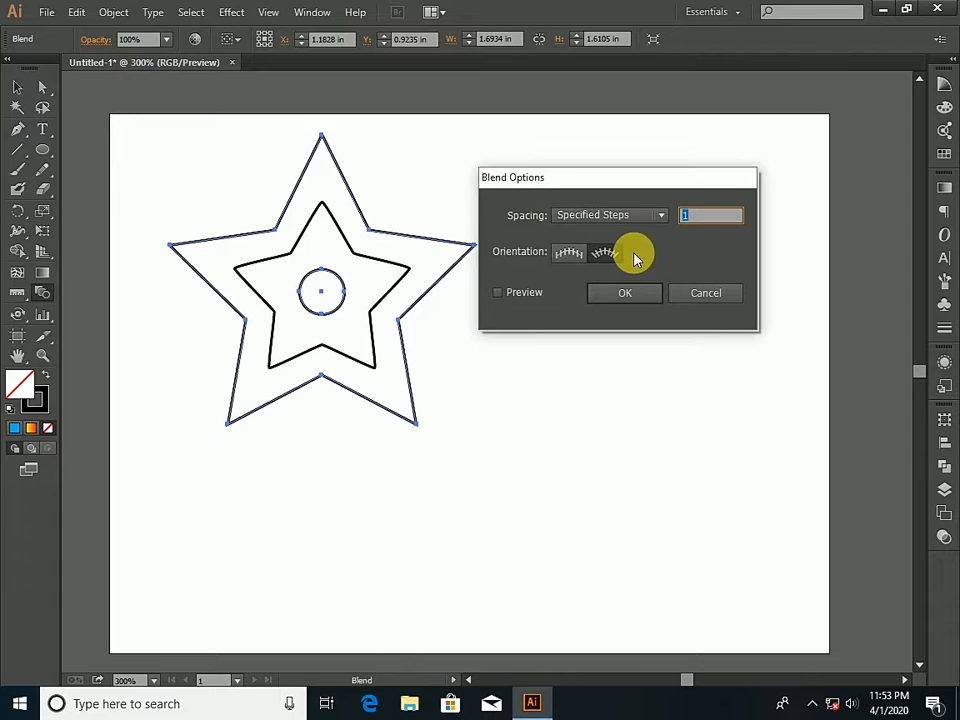
left_click(703, 224)
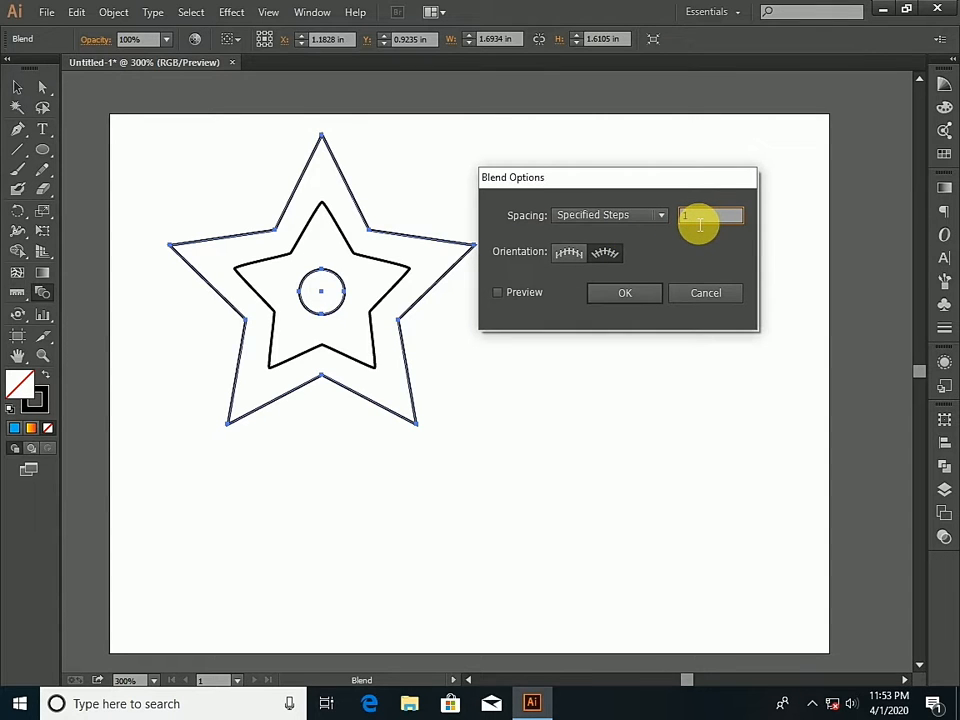
type("1")
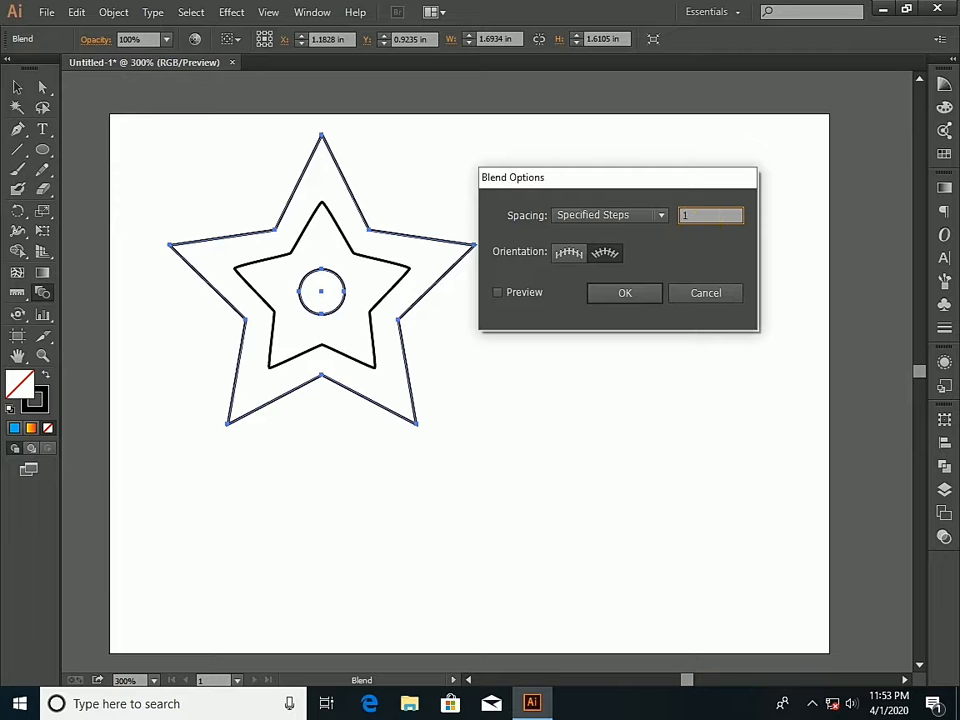
left_click(498, 292)
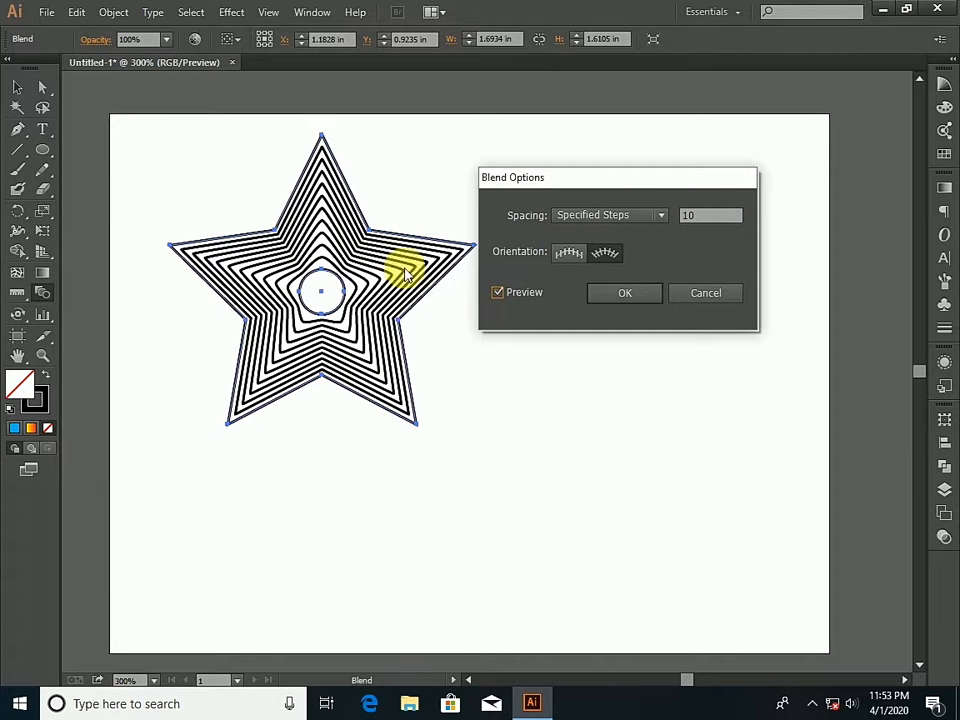
Move the blend options clear of the star and try 5 specified steps in the preview
left_click_drag(606, 182, 685, 185)
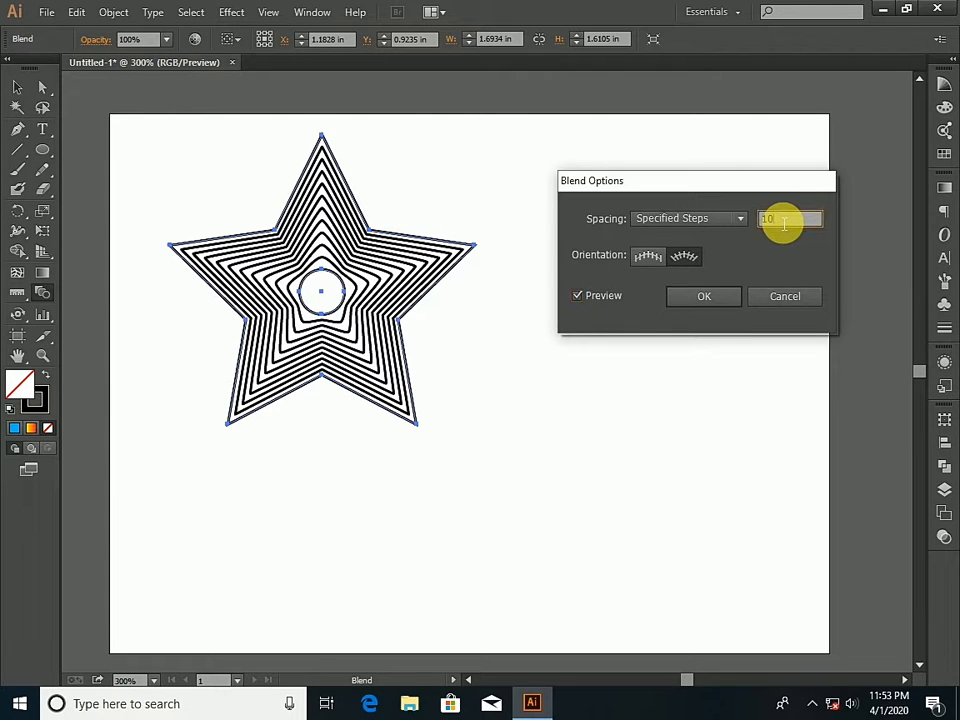
type("5")
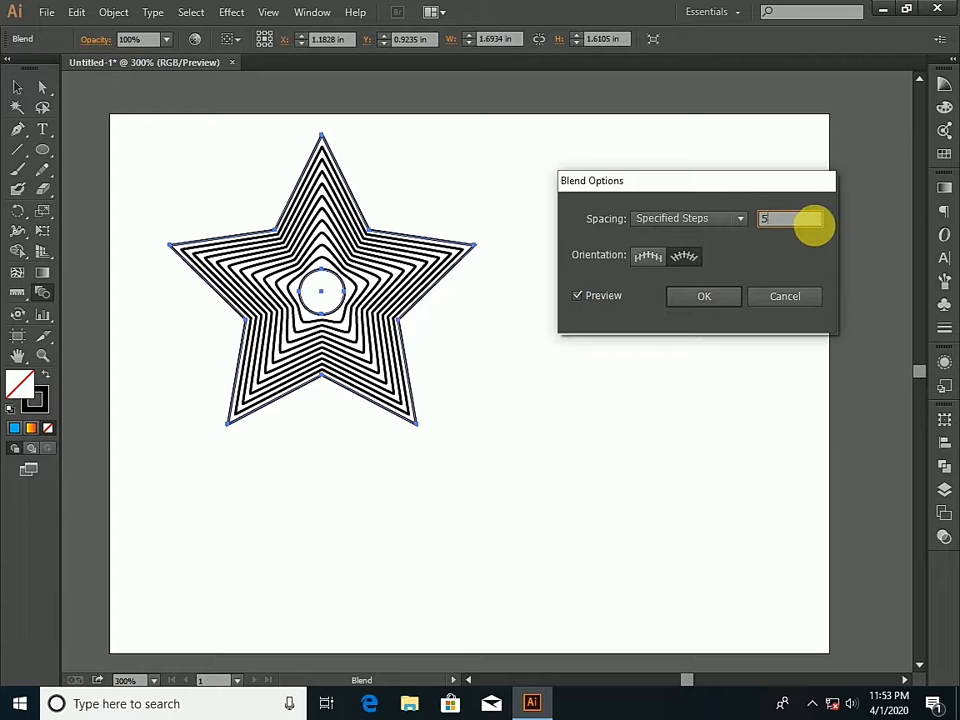
left_click(579, 296)
left_click(580, 297)
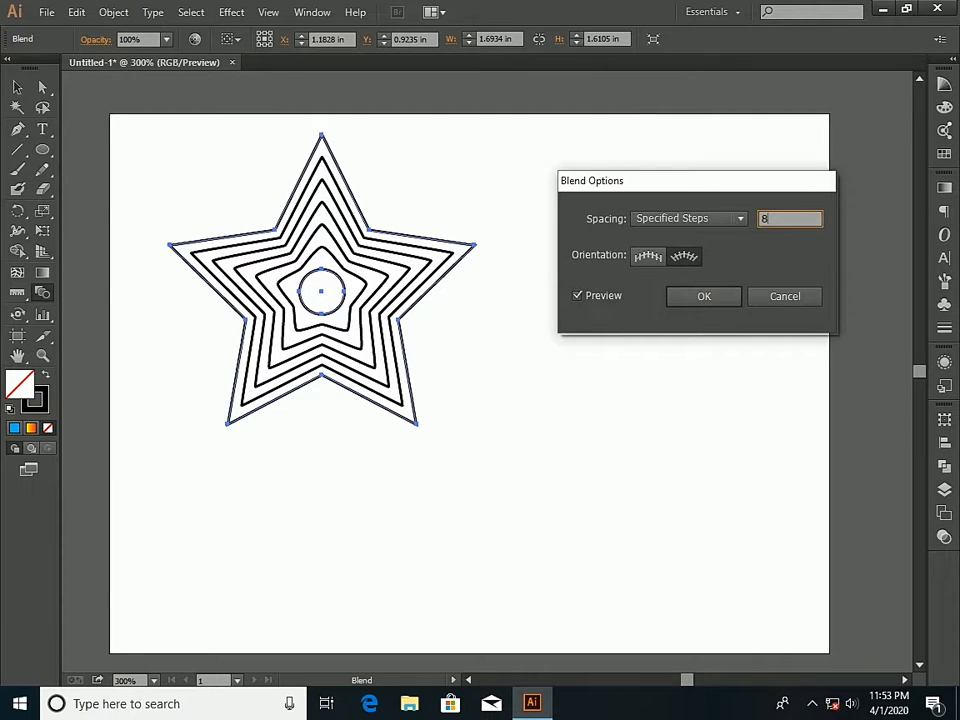
Set the blend to 8 specified steps, refresh the preview and apply the options
left_click(576, 296)
left_click(576, 296)
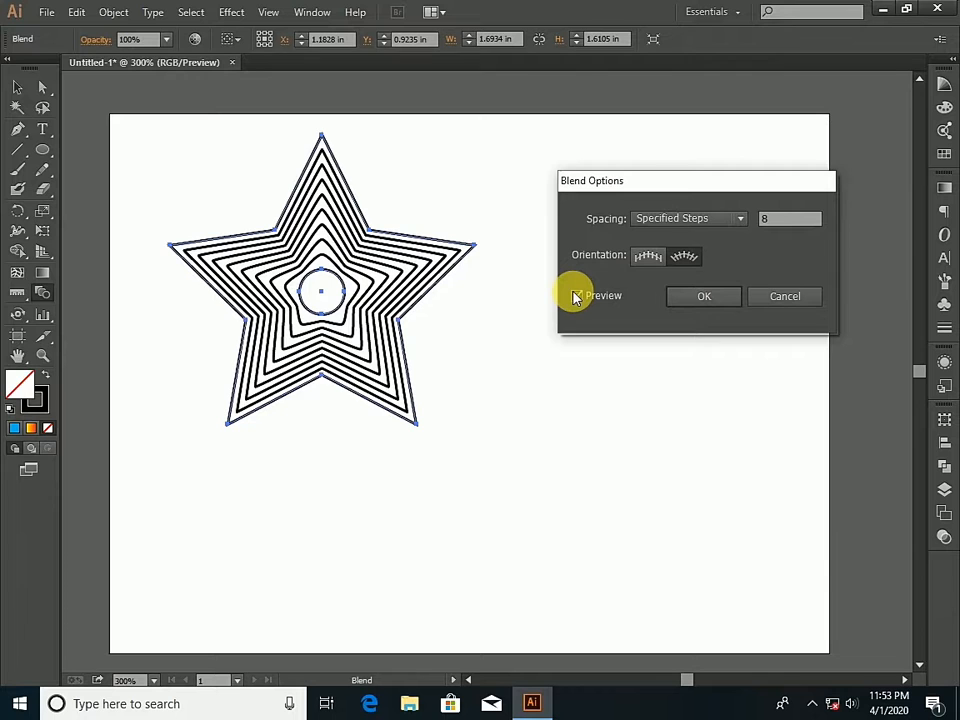
left_click(688, 298)
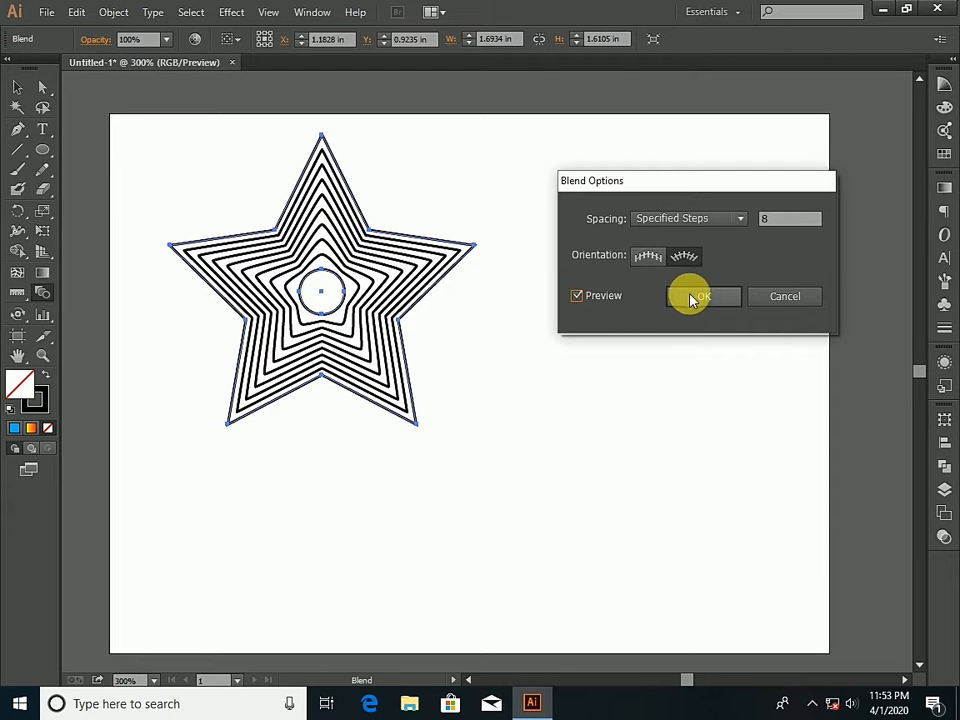
left_click(690, 298)
scroll(472, 205, "up", 1)
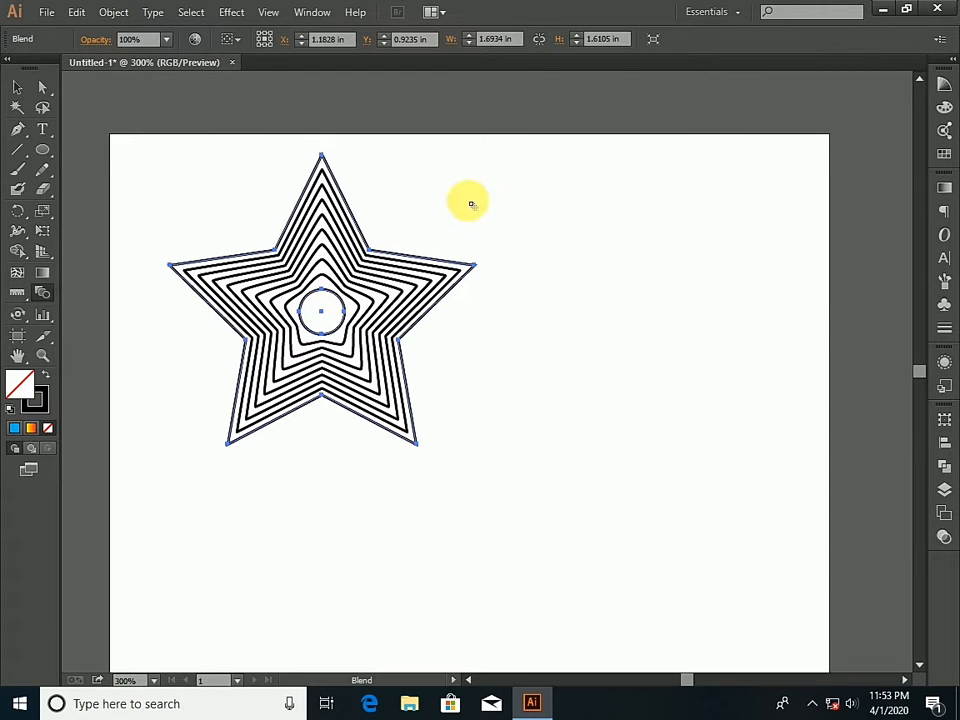
Scale the blended star down proportionally to about 0.71 in wide and move it to the artboard's upper-left corner
scroll(472, 213, "down", 1)
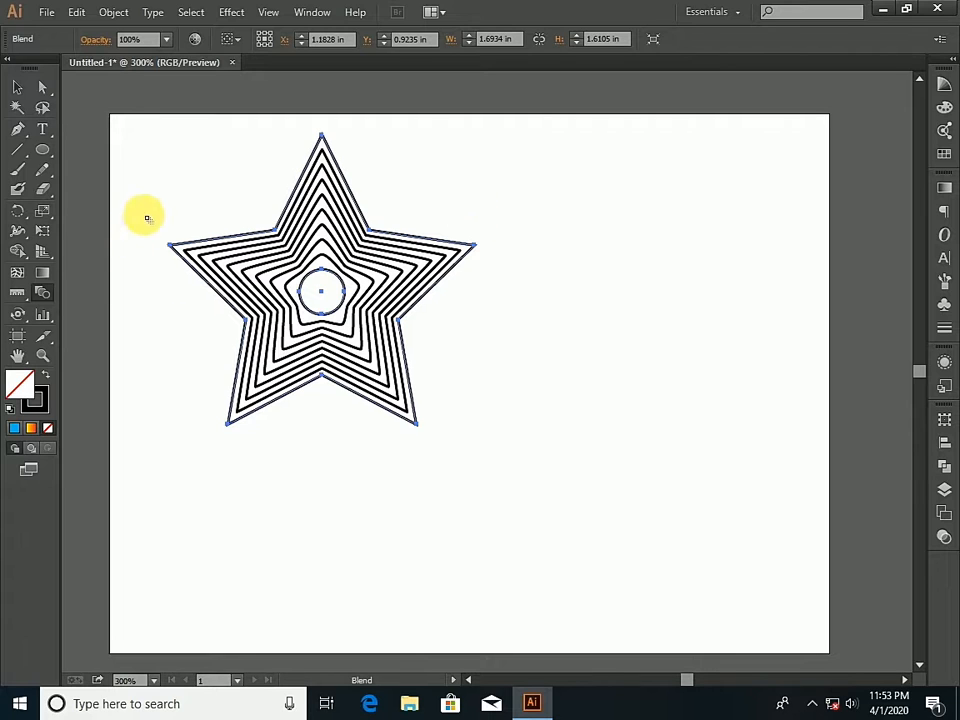
scroll(525, 257, "down", 2)
scroll(533, 261, "up", 1)
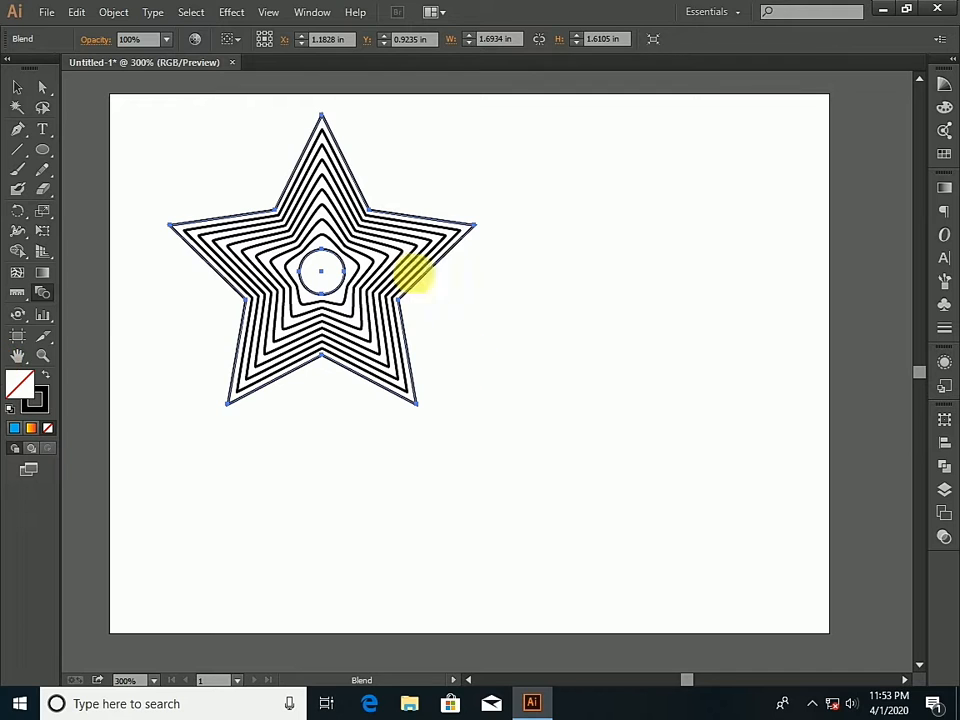
left_click(17, 88)
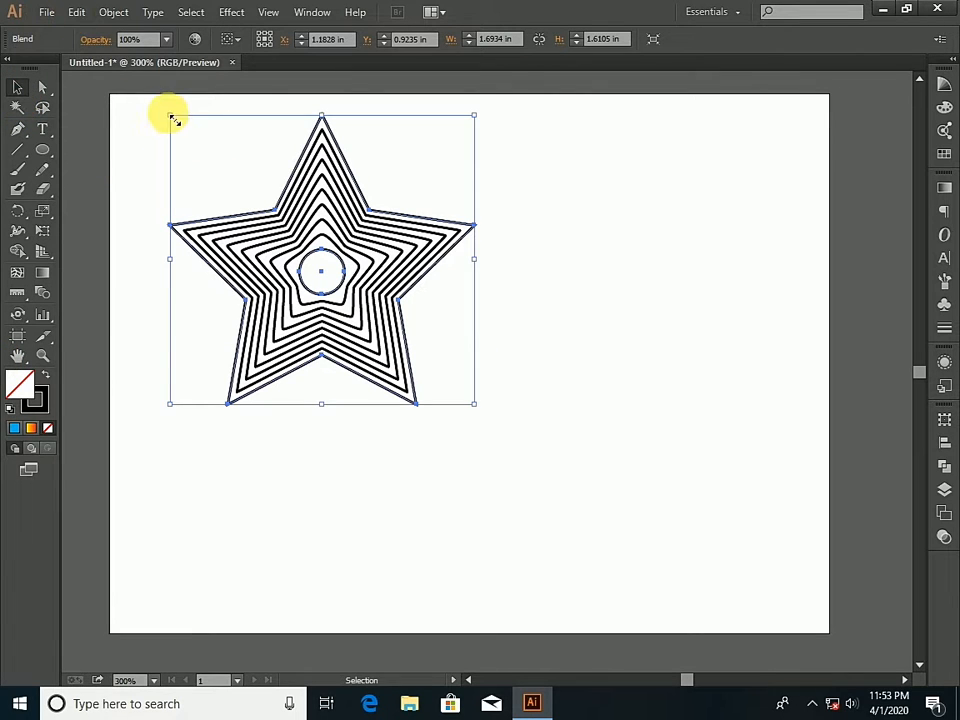
left_click_drag(172, 118, 262, 204)
left_click_drag(324, 245, 197, 152)
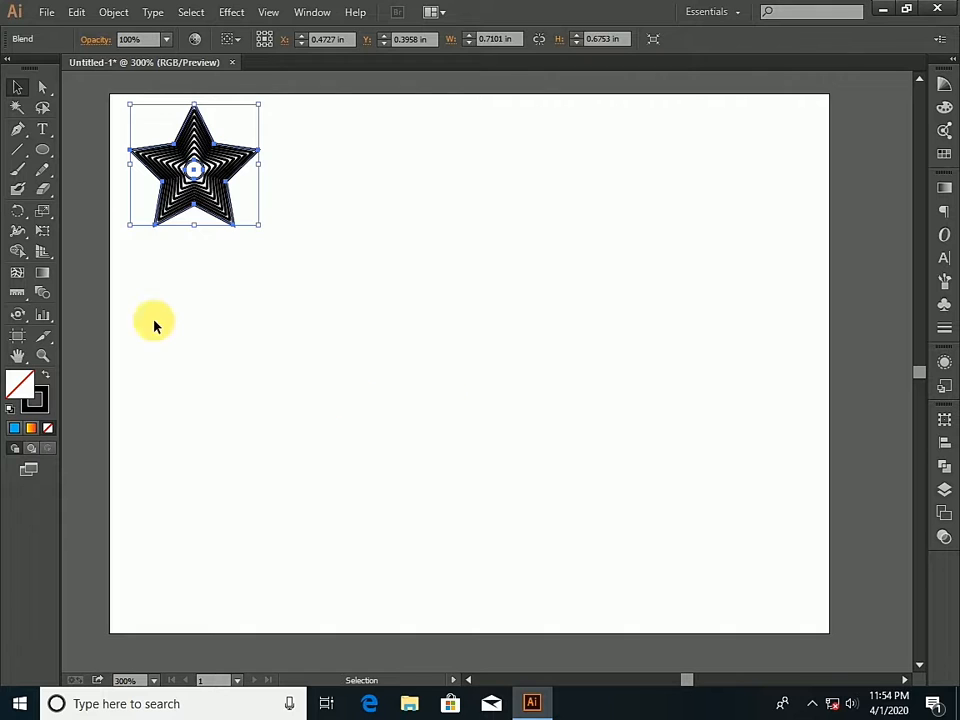
Create a 5-point star with radii 0.4424 in and 0.2212 in mid-artboard, then shrink it around its centre to about a quarter size
left_click(43, 150)
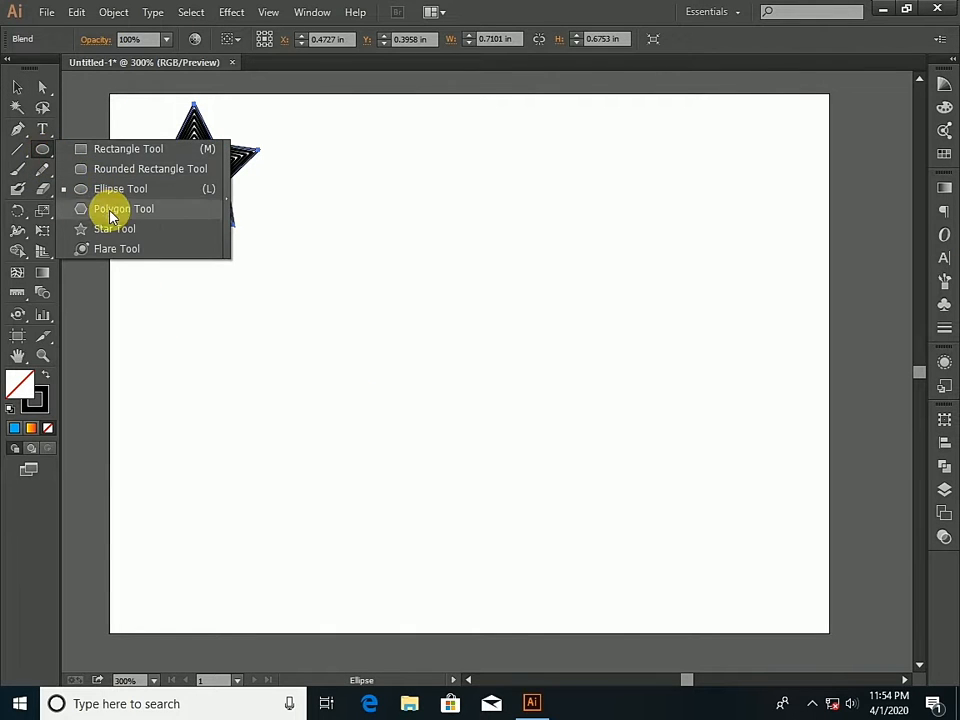
left_click(116, 230)
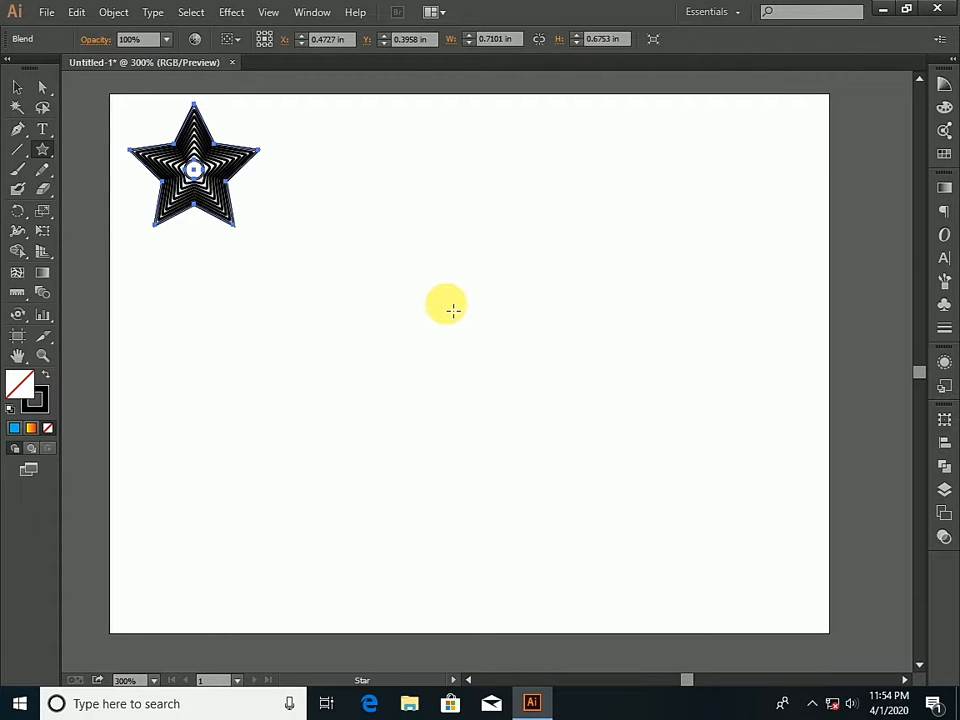
left_click(453, 310)
left_click(439, 322)
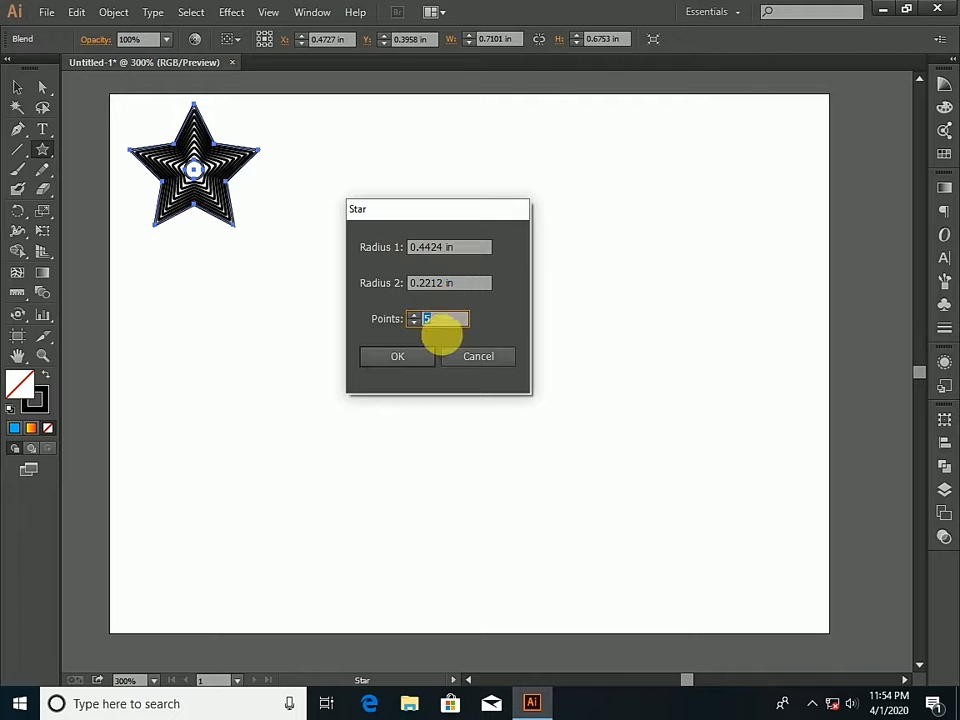
left_click(426, 358)
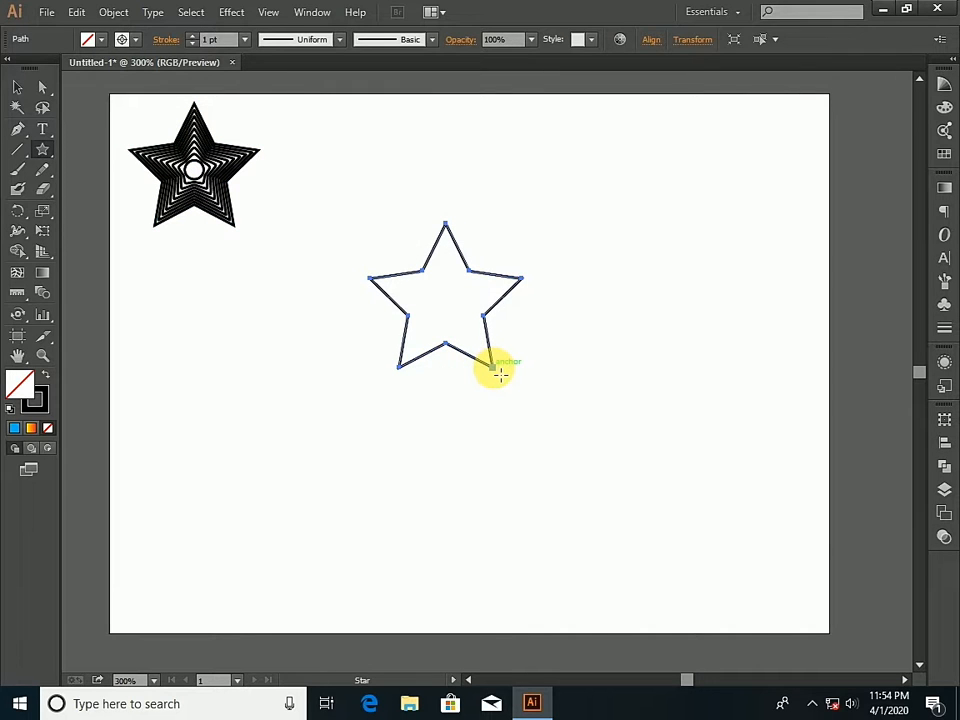
mouse_move(492, 373)
left_mouse_down()
mouse_move(480, 356)
mouse_move(503, 405)
left_mouse_up()
key("ctrl+z")
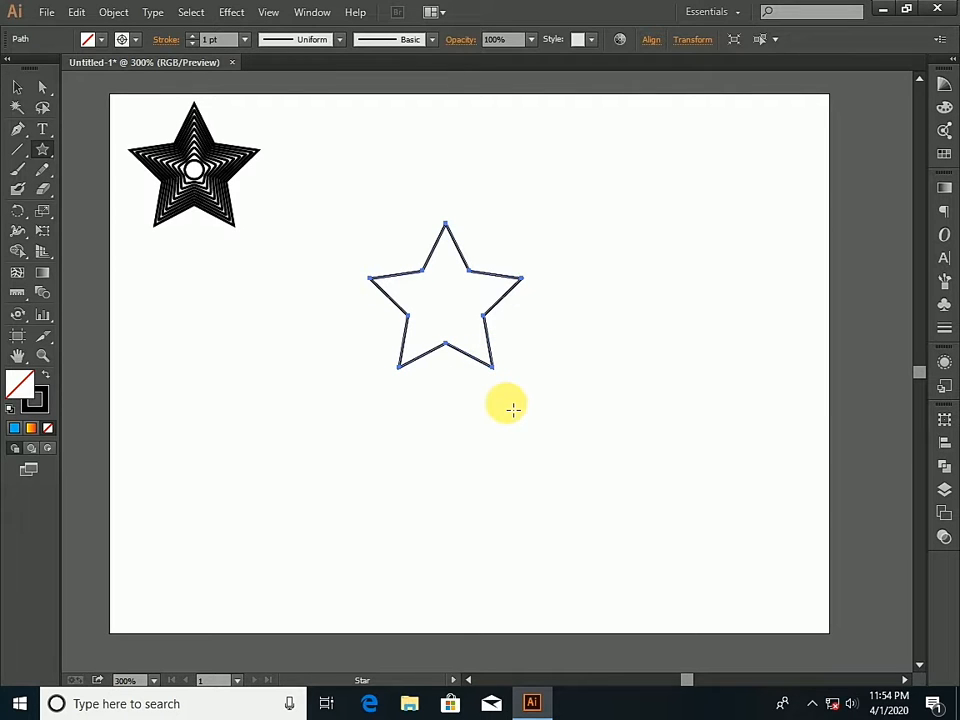
left_click(20, 91)
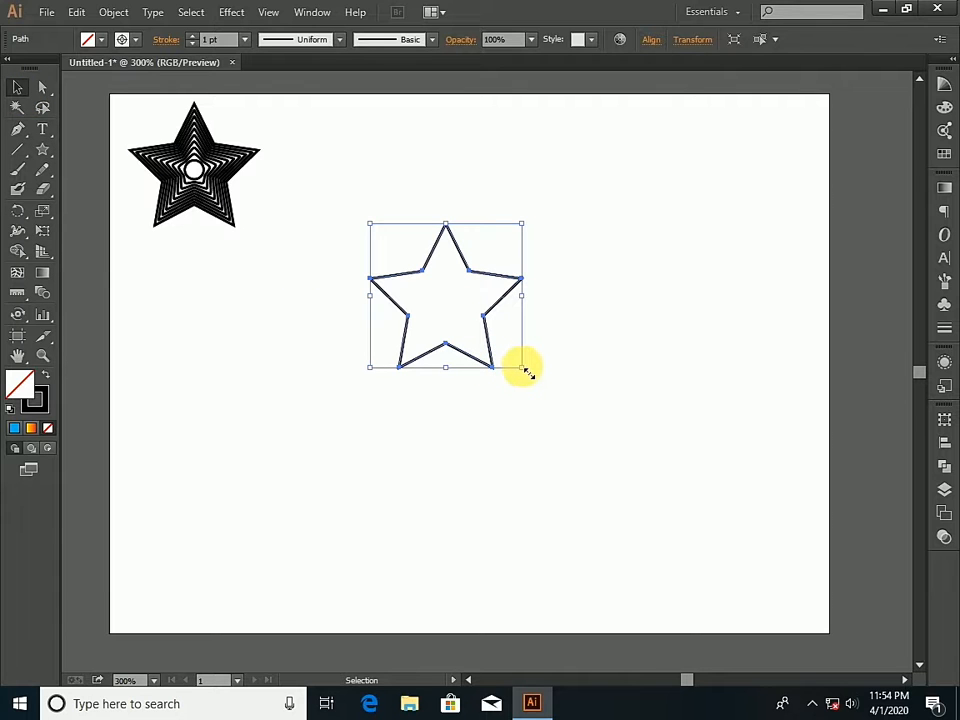
left_click_drag(527, 372, 466, 316)
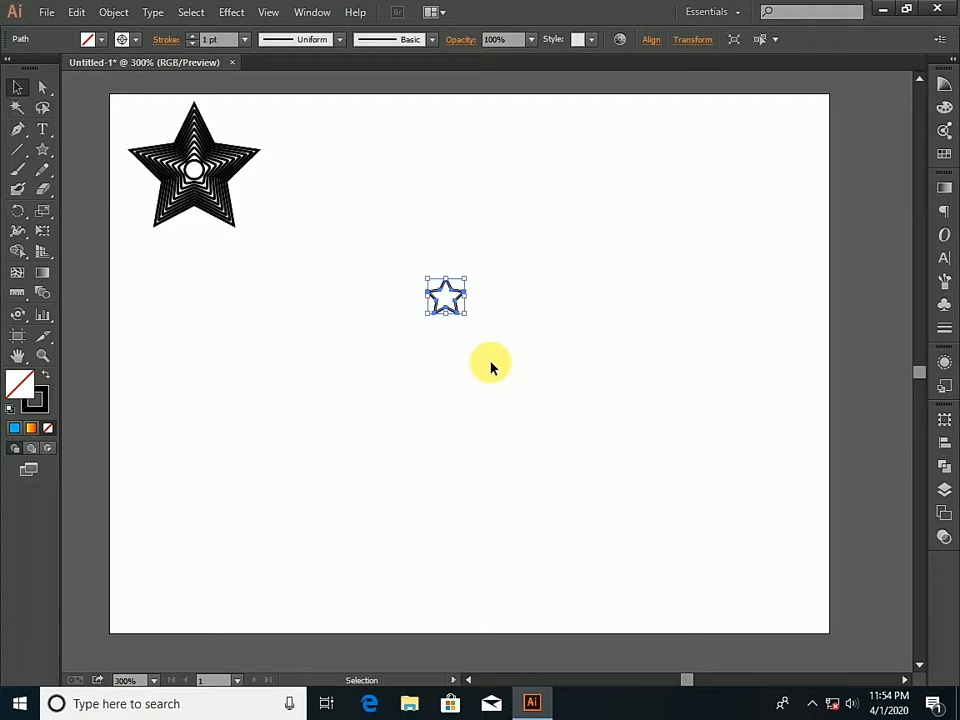
Draw a circle about 1.07 in across and centre it around the small star
left_click(44, 154)
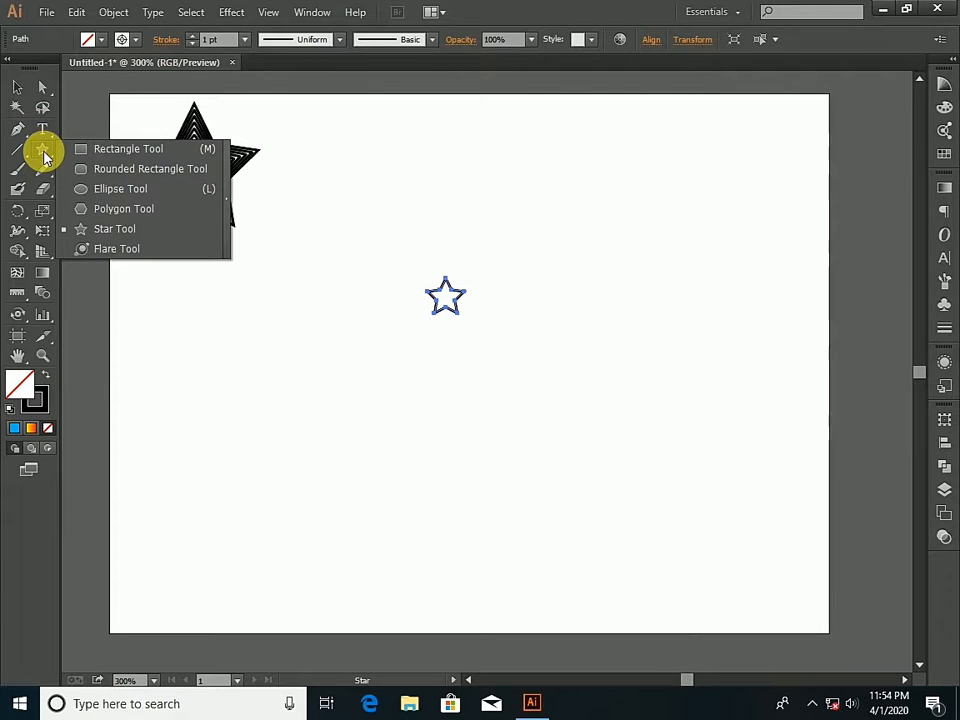
left_click(130, 195)
left_click_drag(347, 238, 410, 335)
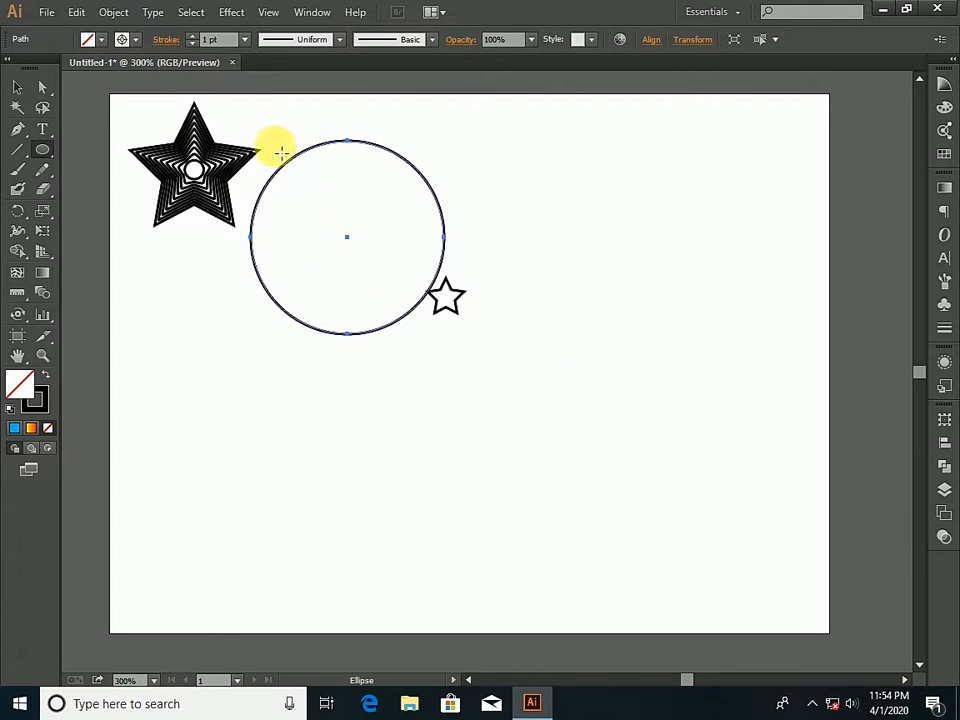
left_click(12, 87)
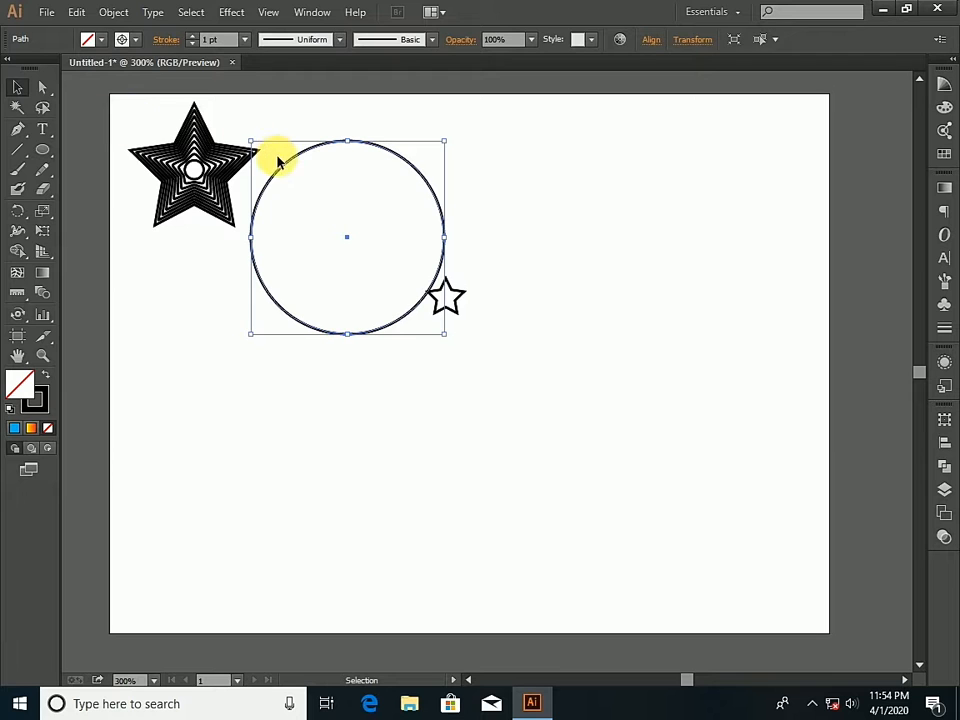
left_click_drag(295, 168, 388, 222)
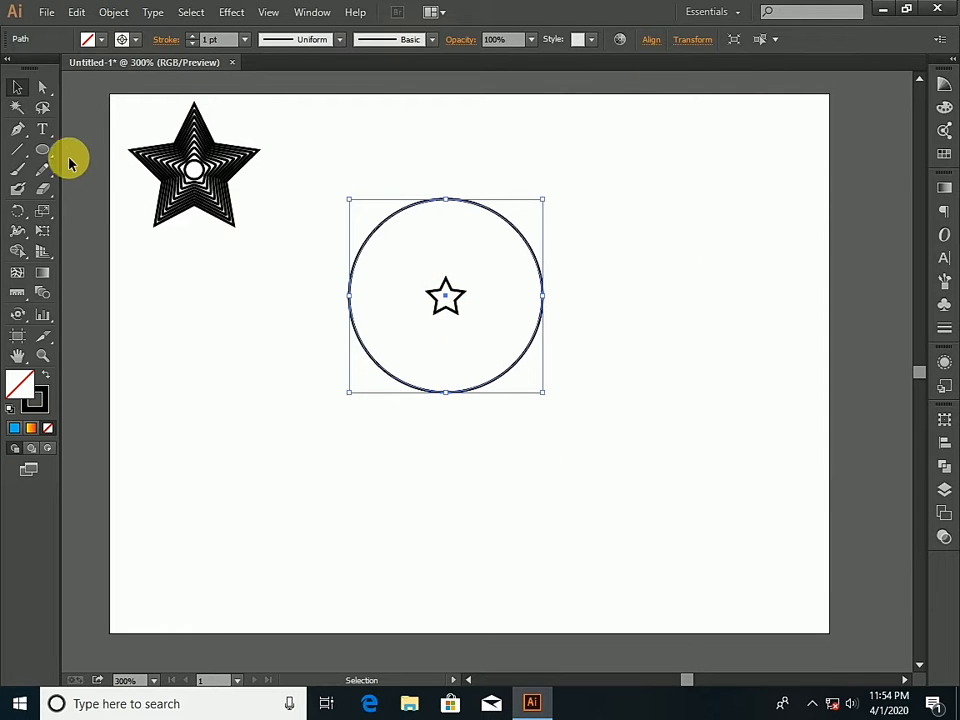
Select the circle and small star and blend them from the circle's top anchor to the star's top point
left_click_drag(287, 176, 649, 469)
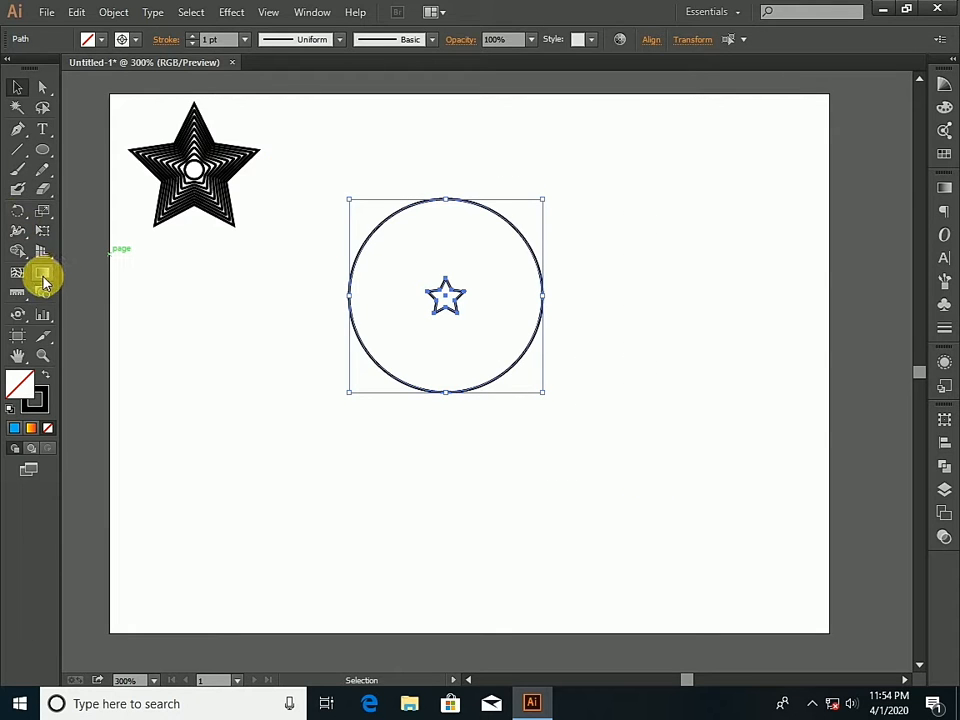
left_click(42, 290)
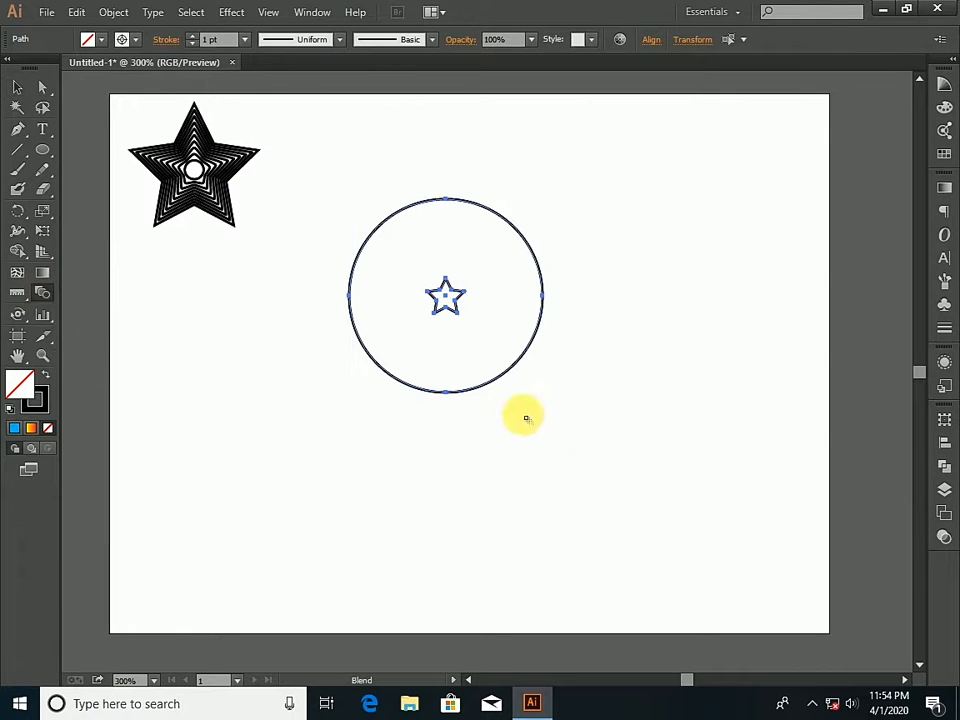
left_click(449, 204)
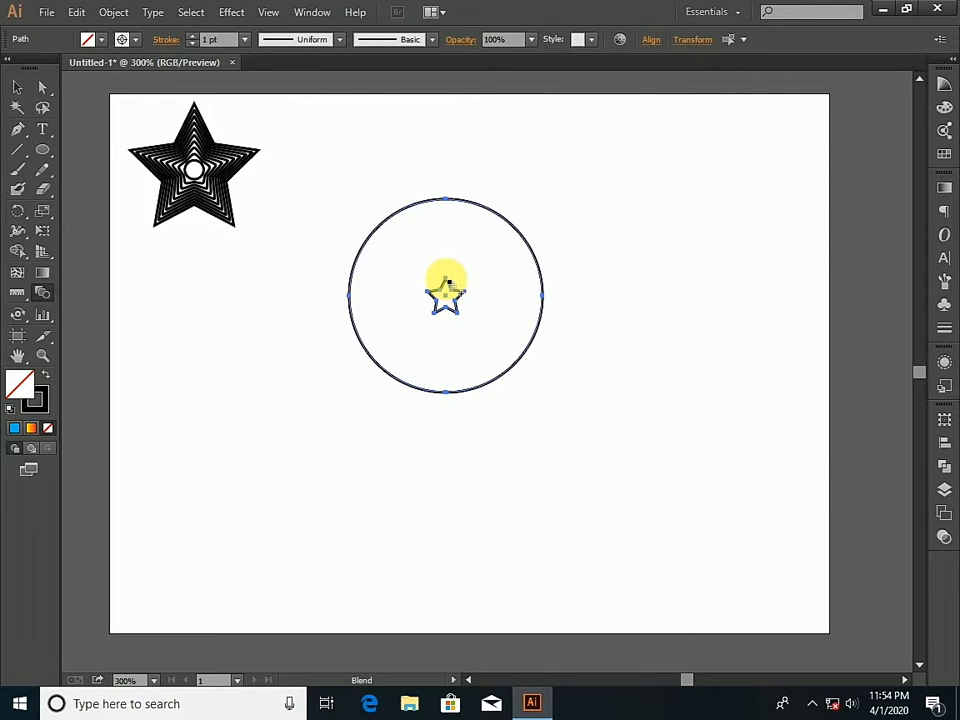
left_click(447, 290)
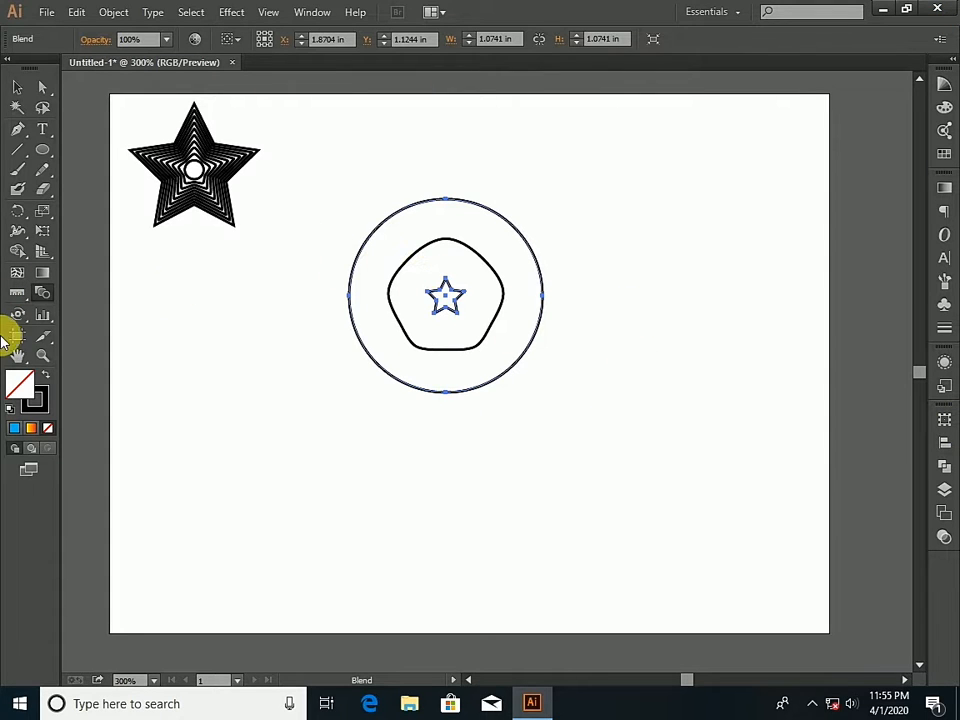
Set the new blend's spacing to Specified Steps with 10 steps and turn on the preview
double_click(40, 296)
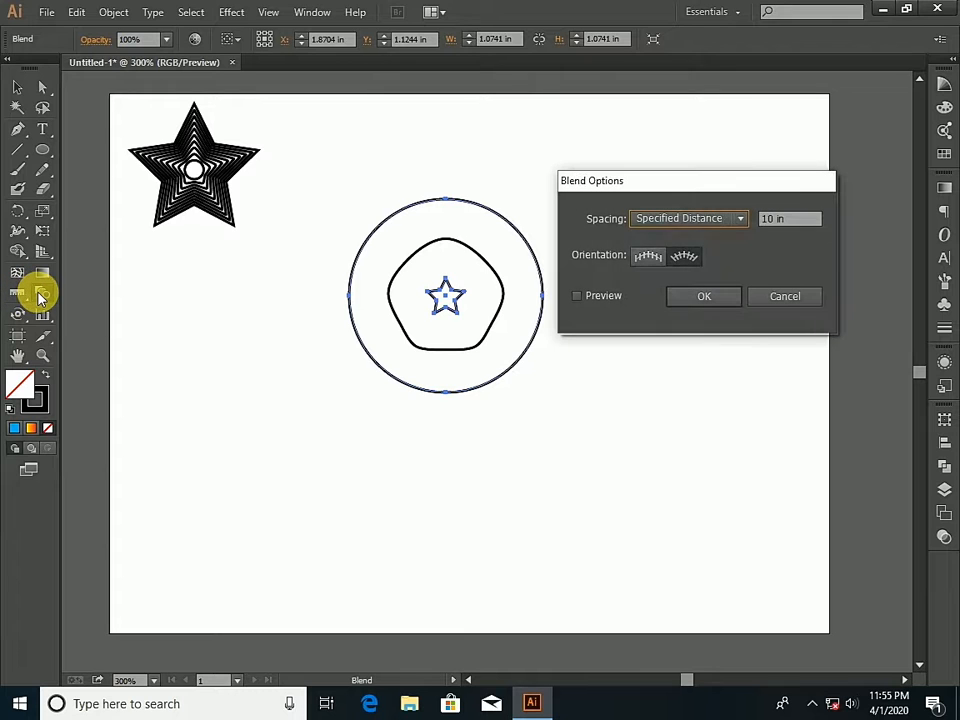
left_click_drag(813, 229, 786, 231)
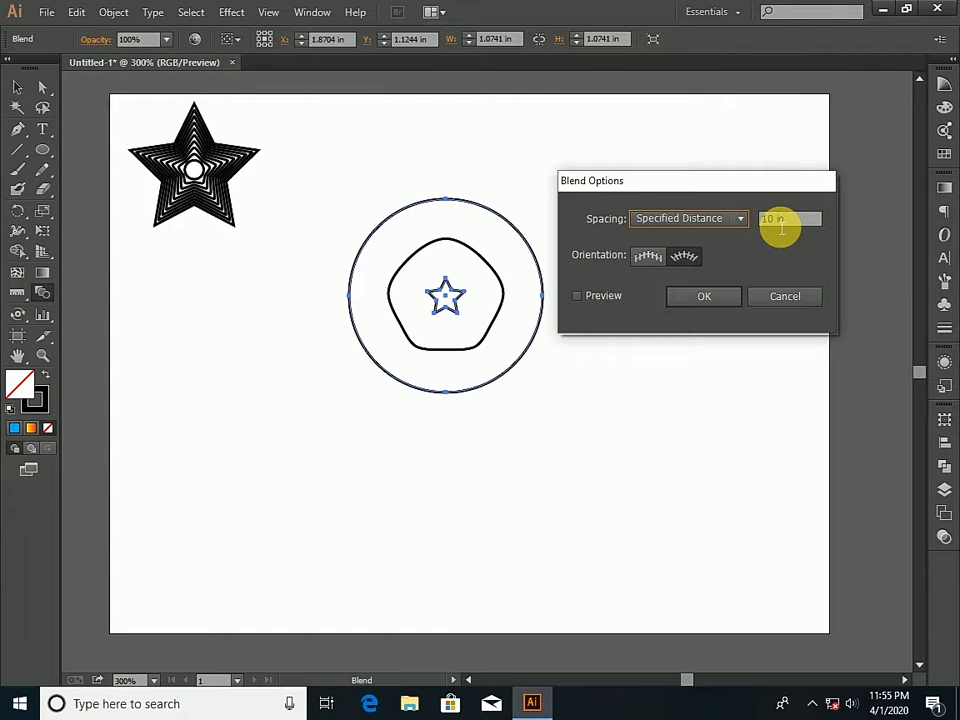
left_click(728, 220)
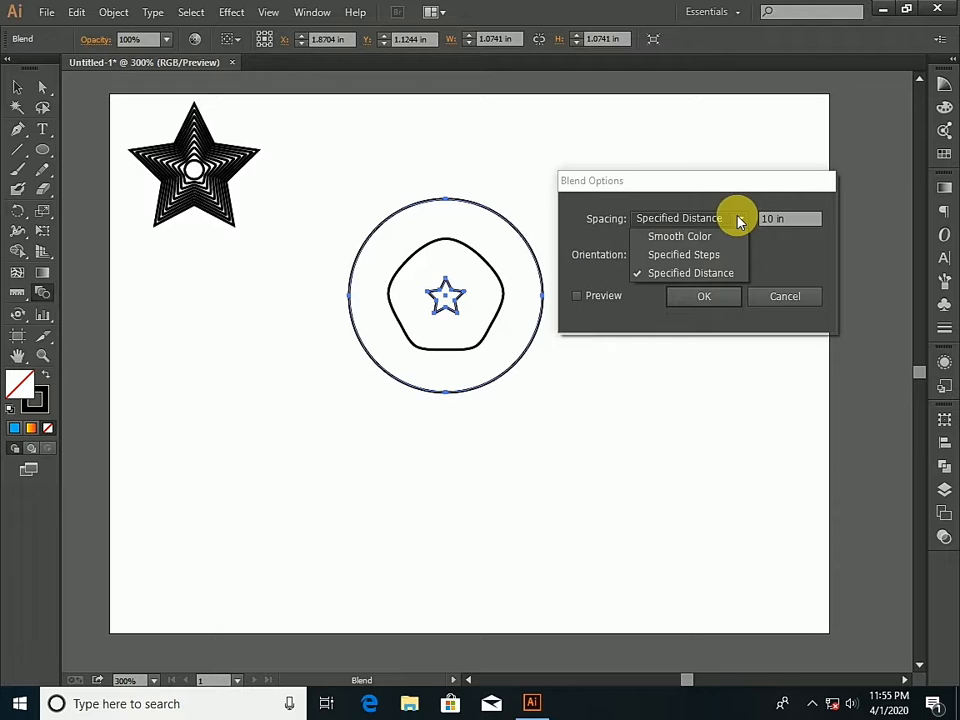
left_click(686, 258)
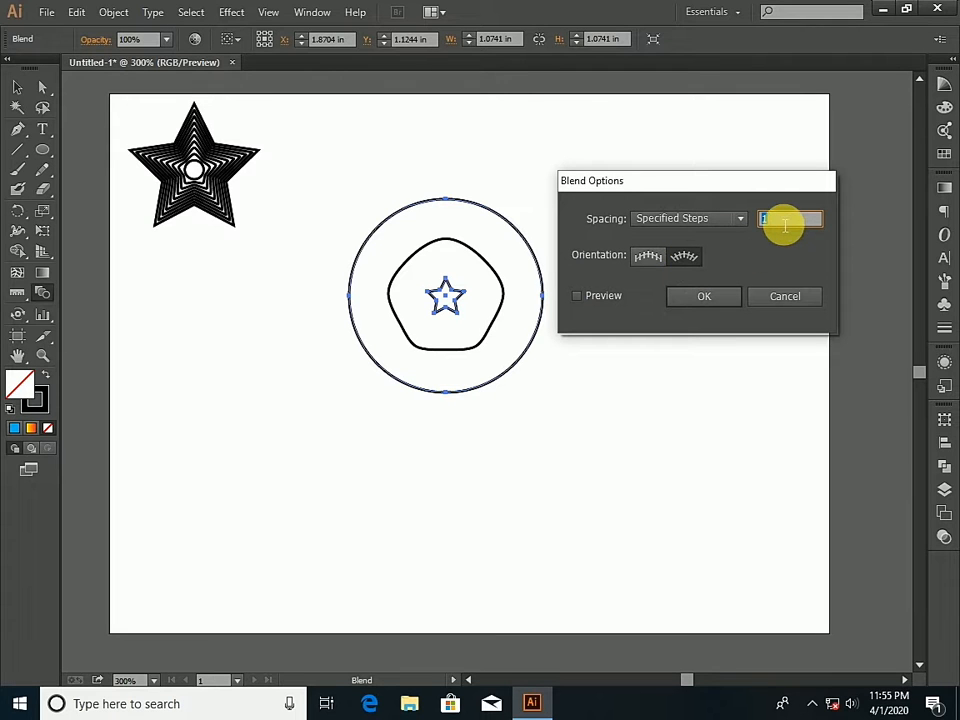
type("0")
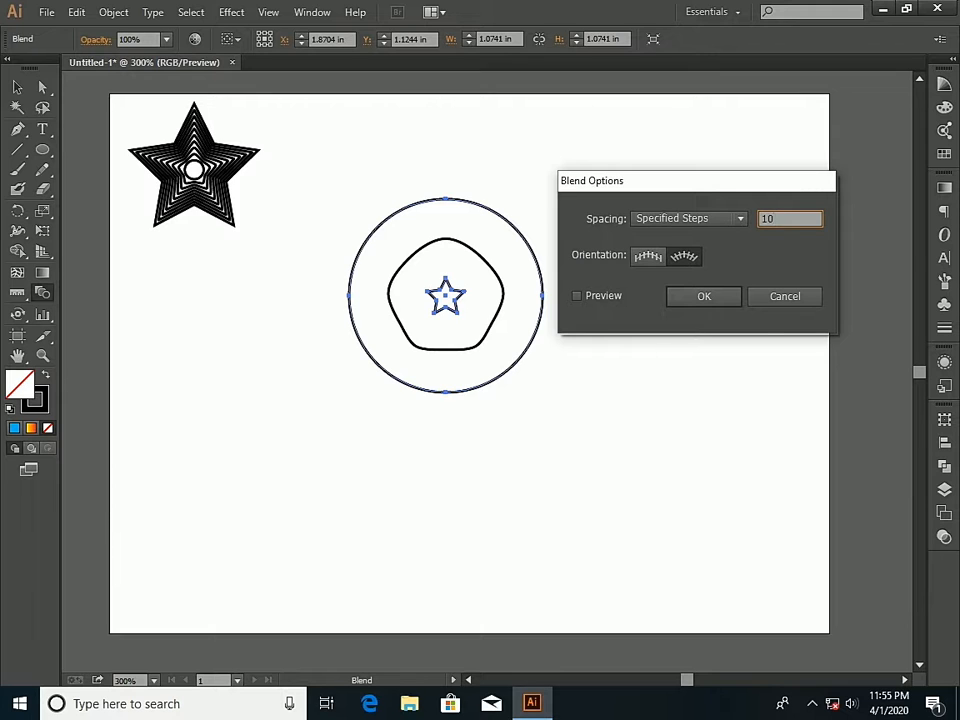
left_click(577, 296)
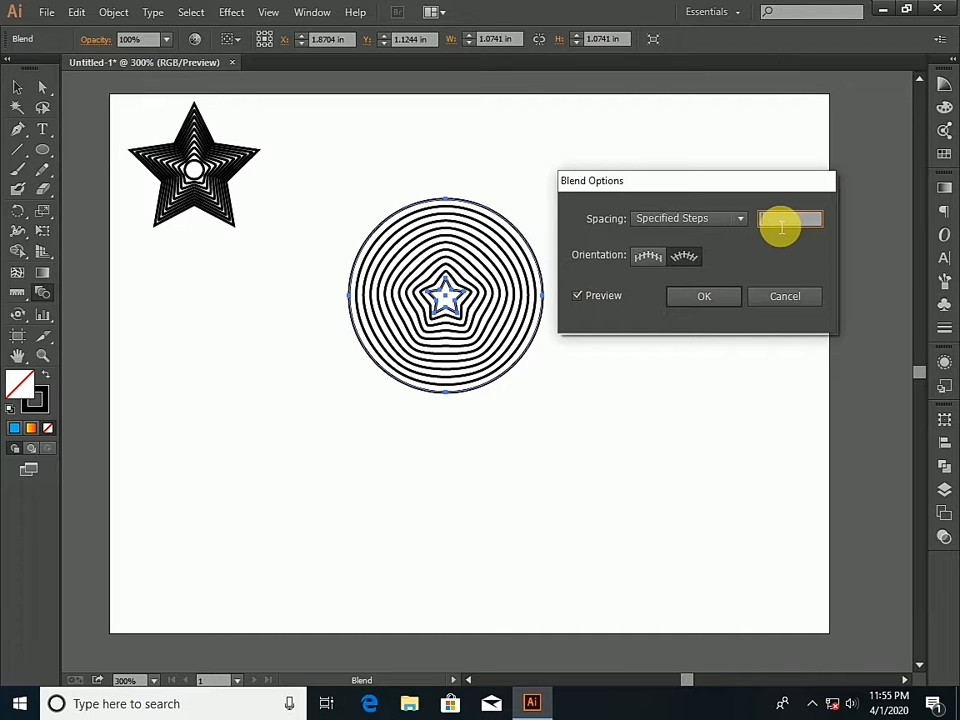
Raise the blend to 15 specified steps, refresh the preview and apply the options
type("15")
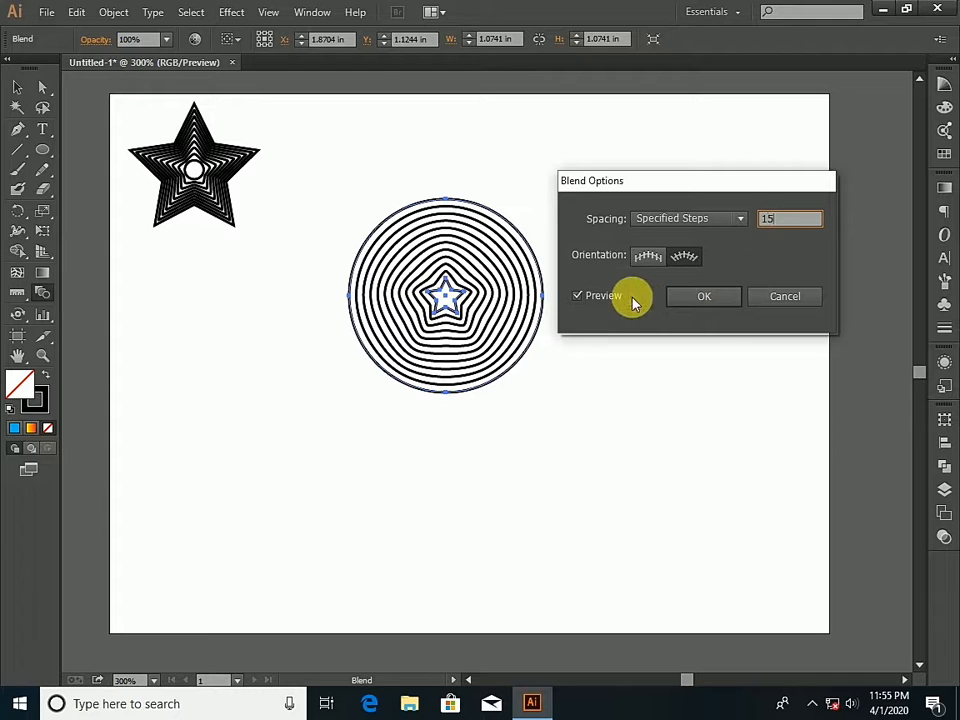
left_click(578, 296)
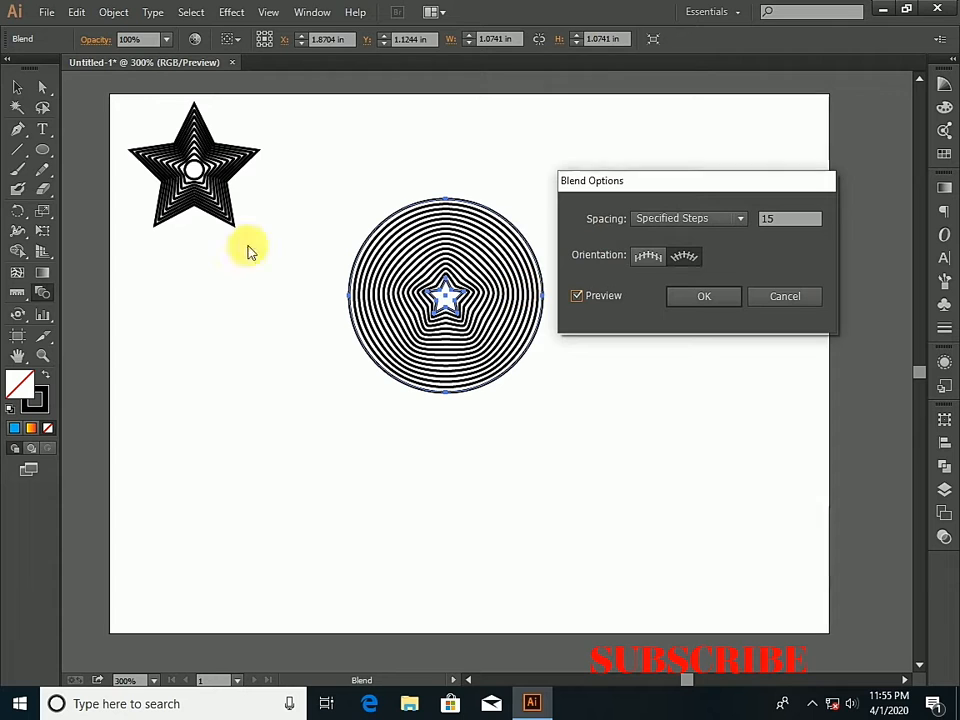
left_click(729, 308)
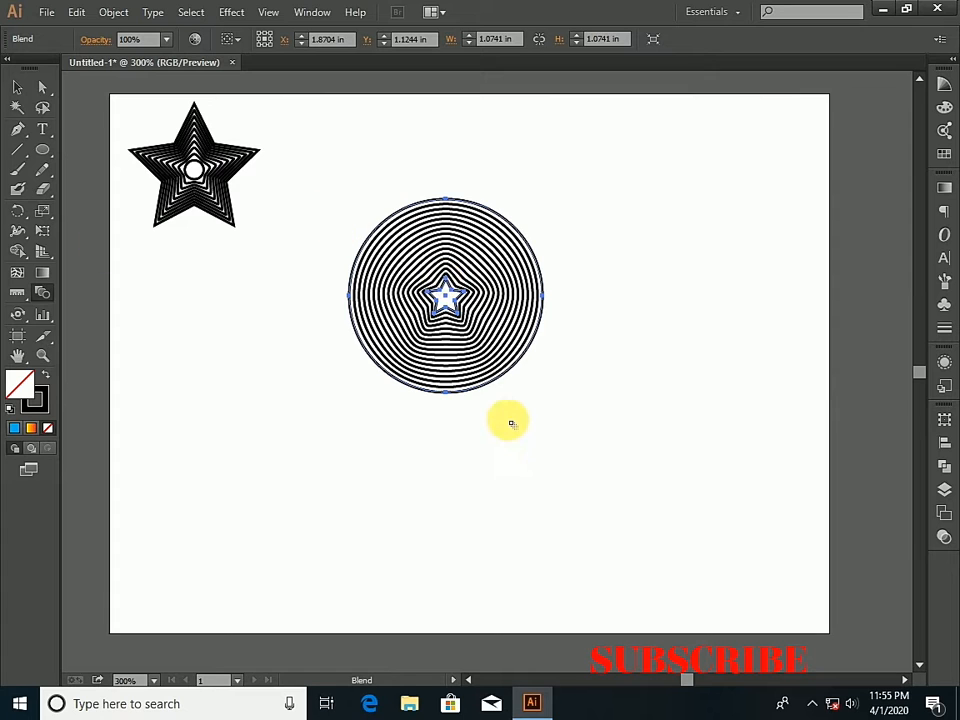
Scale the blended circle down to about 0.57 in wide and place it just right of the blended star
left_click(17, 87)
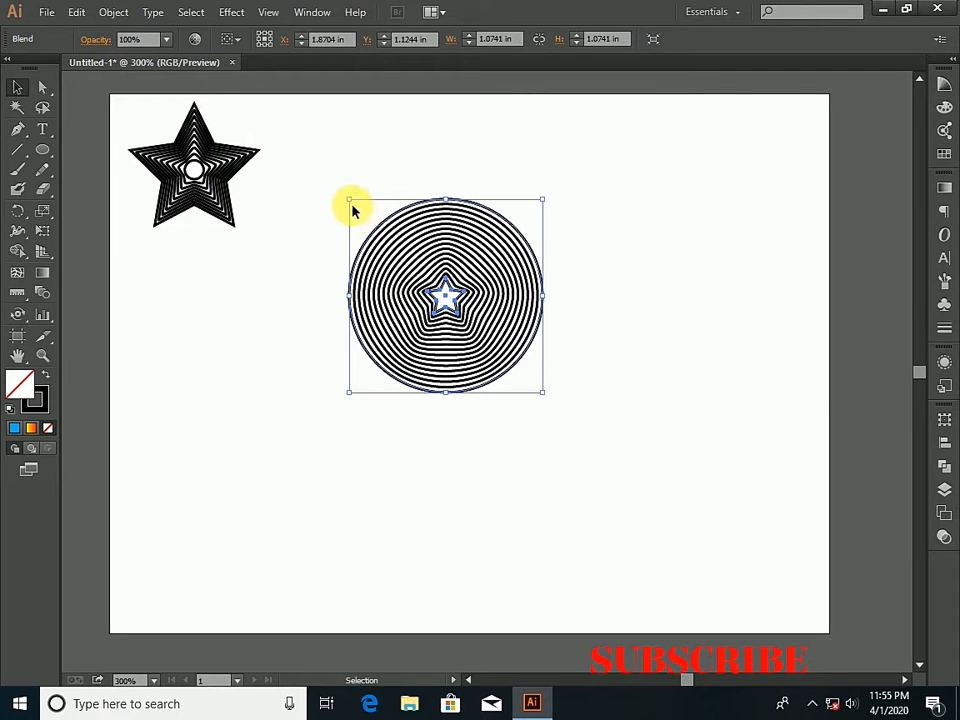
left_click_drag(355, 203, 392, 243)
left_click_drag(450, 289, 362, 172)
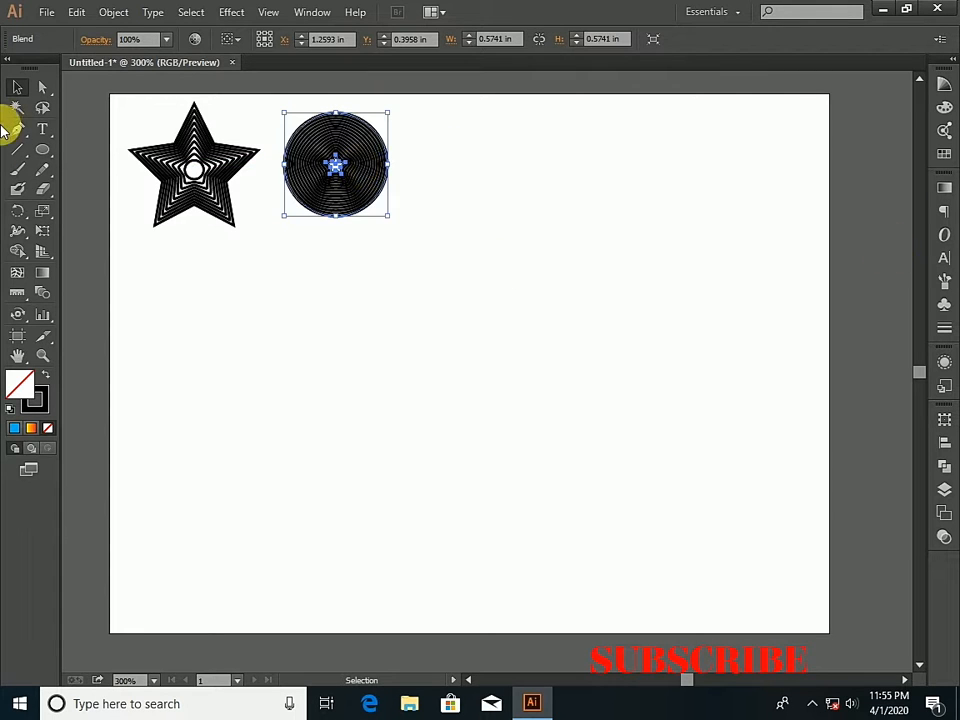
Draw a slightly rotated hexagon below the finished blends and move it clear of the blended circle
left_click_drag(50, 150, 119, 222)
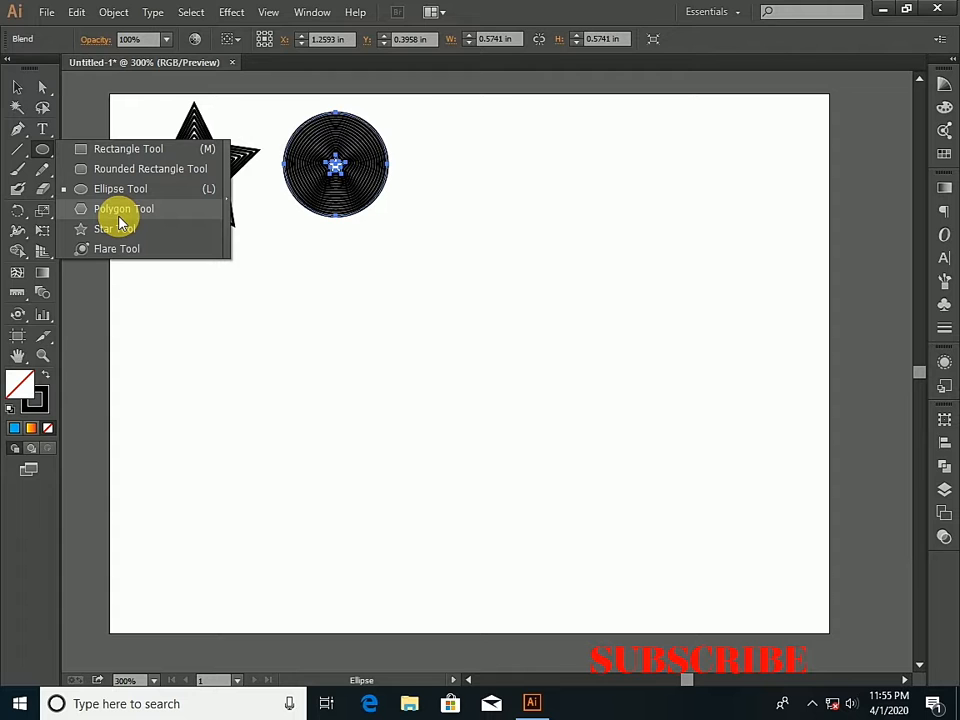
left_click_drag(119, 222, 119, 212)
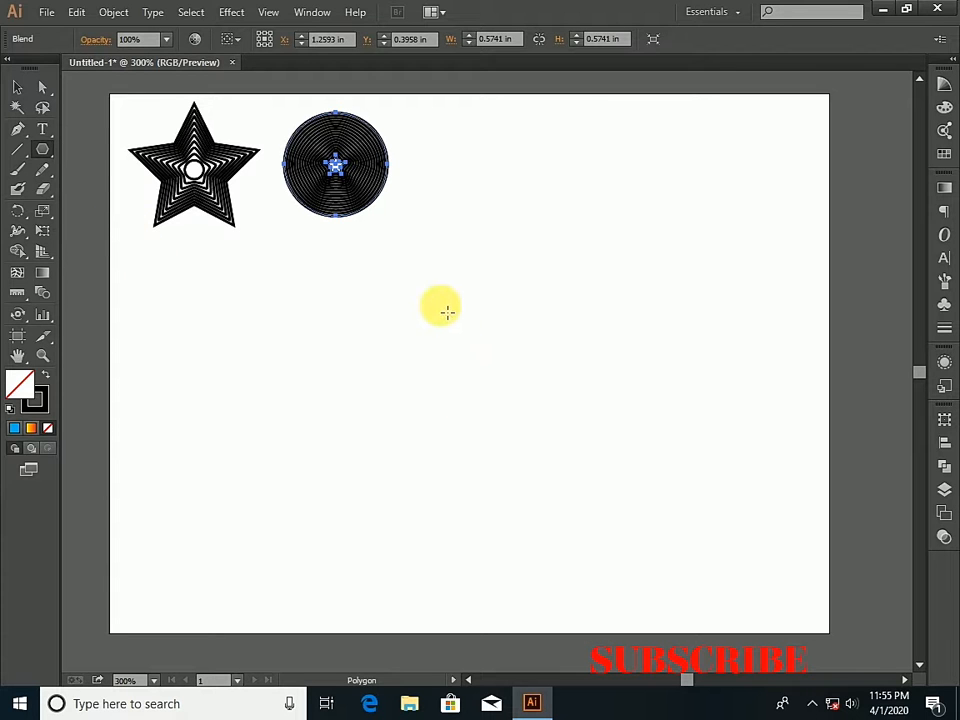
left_click_drag(439, 306, 529, 360)
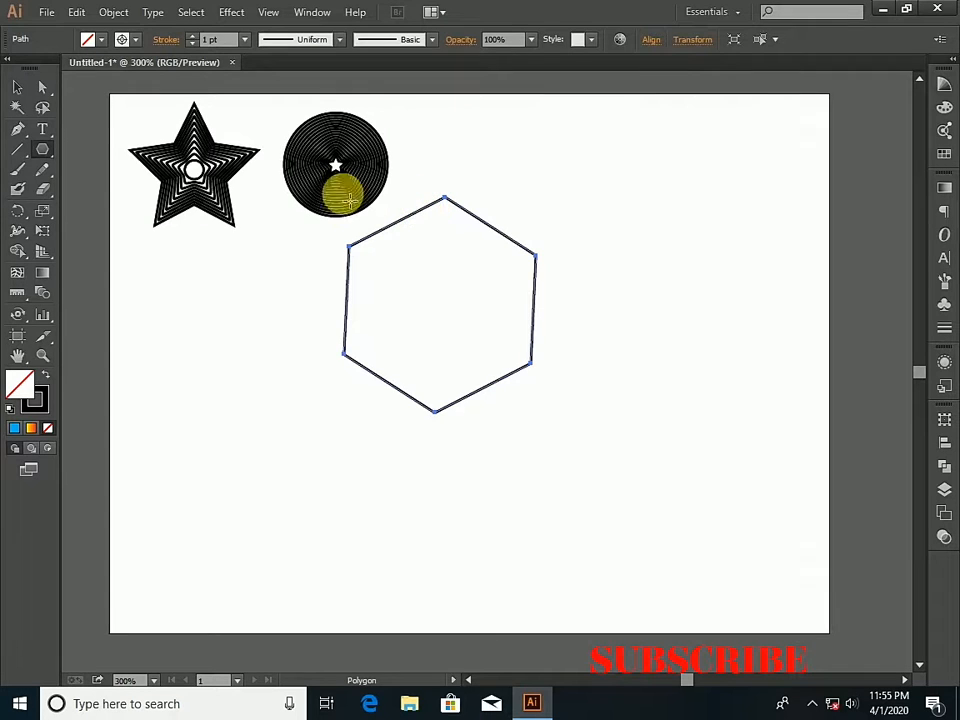
left_click(17, 88)
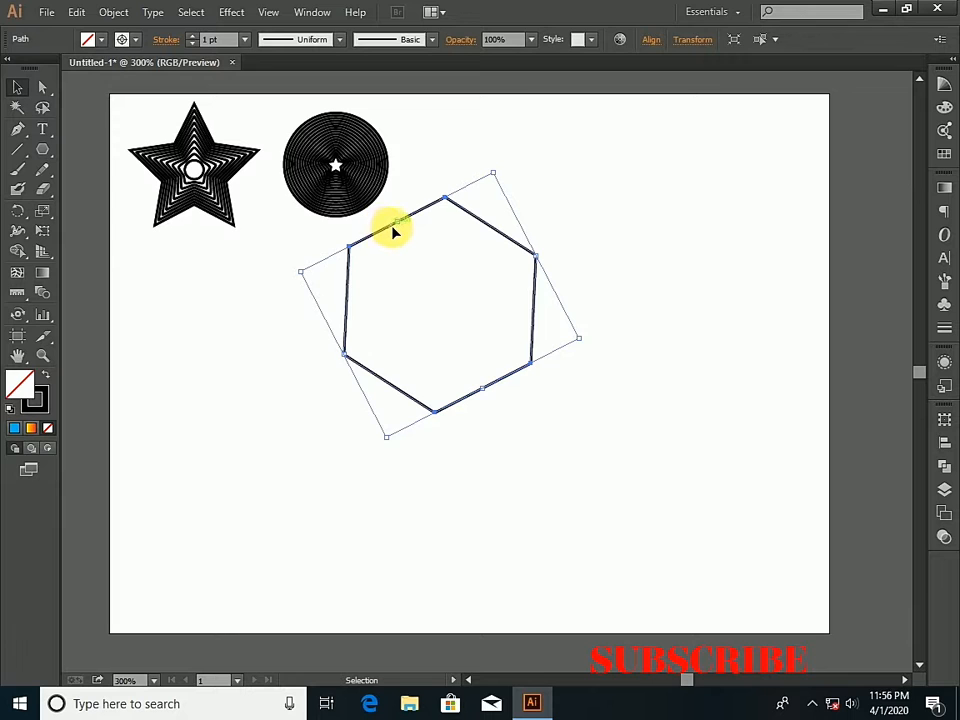
left_click_drag(393, 232, 453, 286)
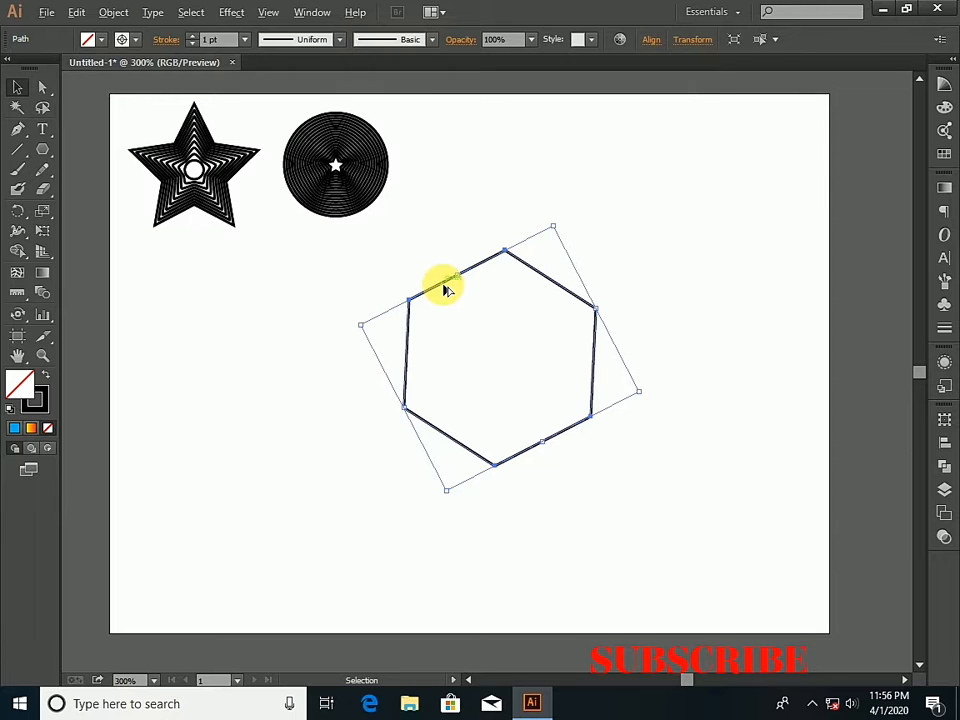
Copy the hexagon in place and shrink the copy about its centre to a tiny hexagon inside the original
mouse_move(447, 287)
left_mouse_down()
mouse_move(454, 296)
mouse_move(439, 285)
left_mouse_up()
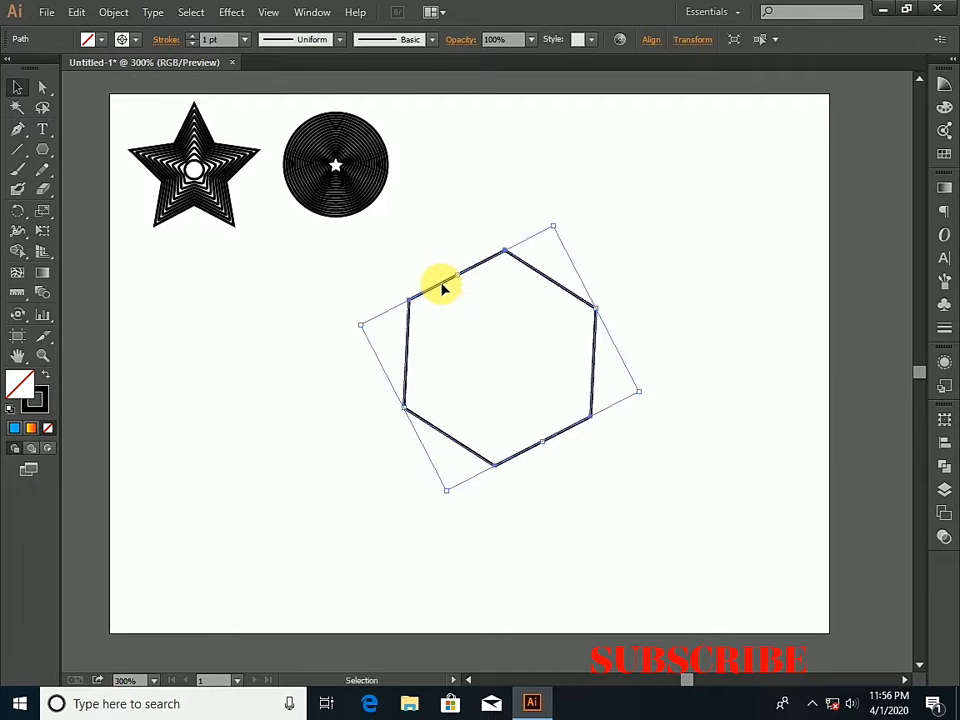
key("a")
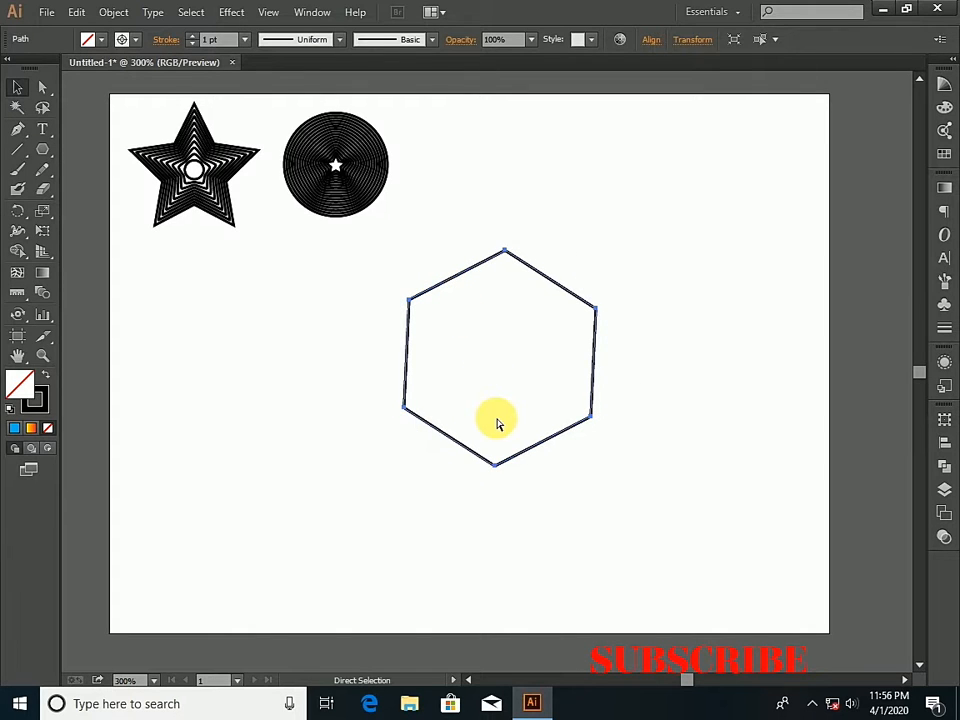
key("v")
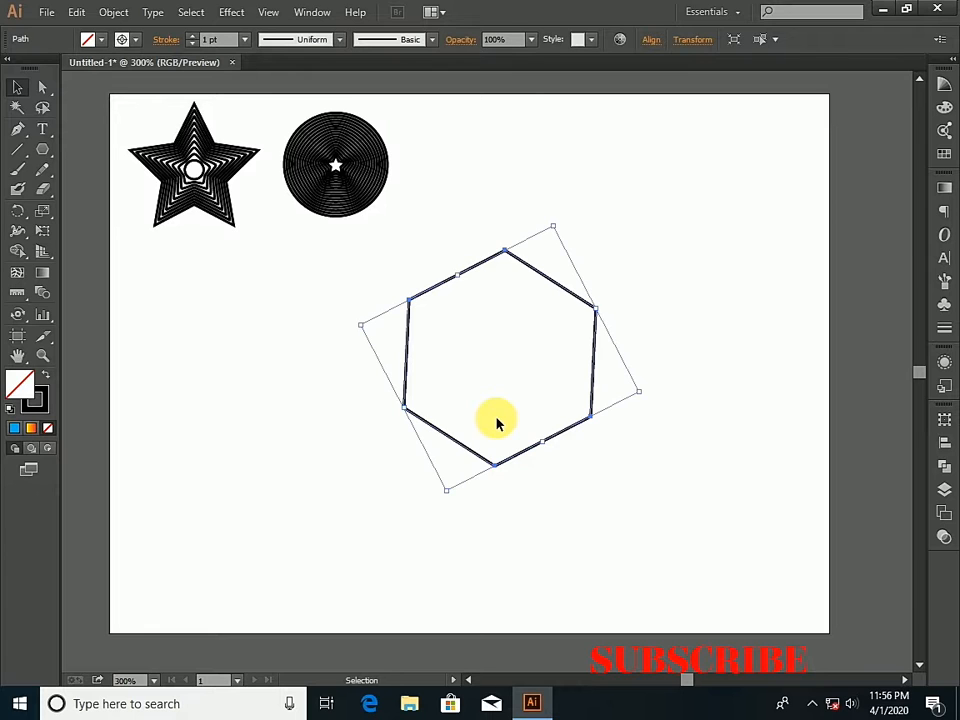
key("a")
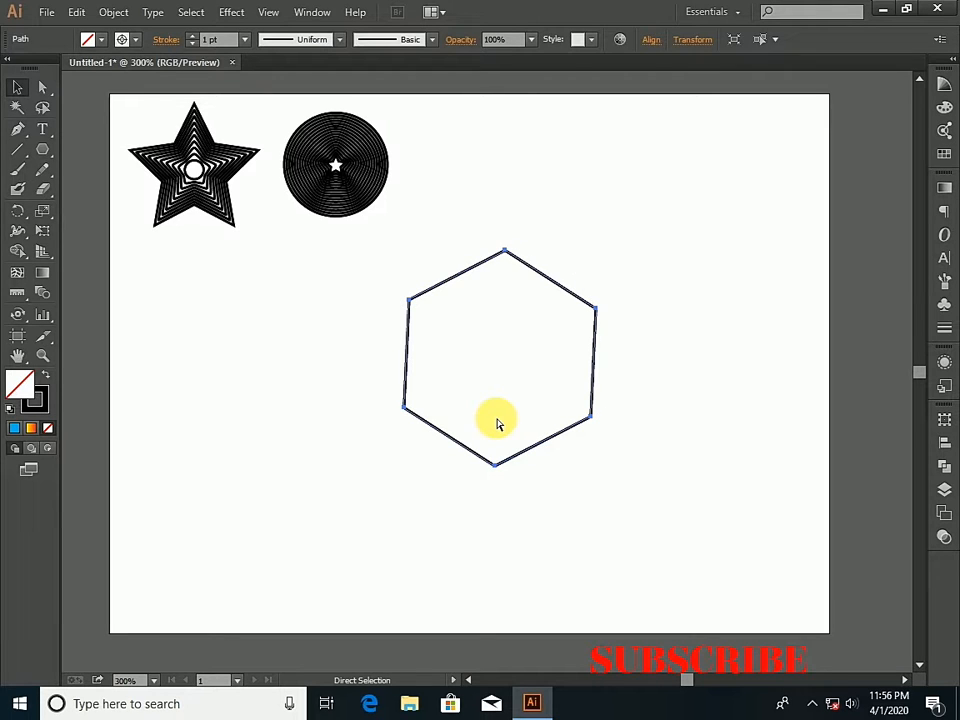
key("v")
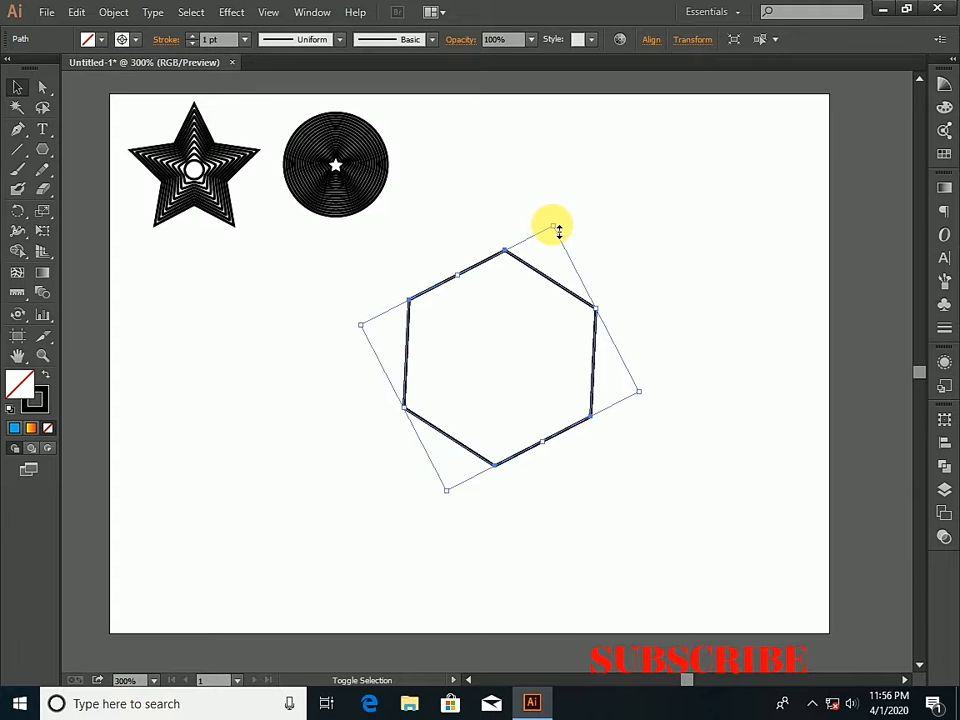
left_click_drag(558, 231, 527, 332)
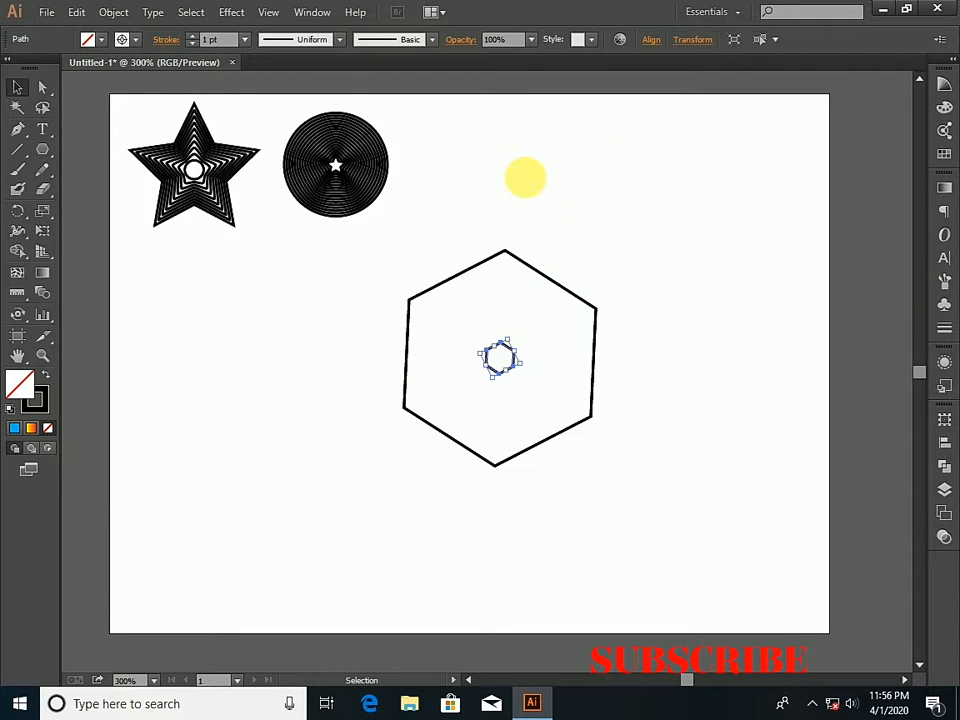
Select both hexagons and blend the small inner one with the large outer one
left_click(525, 178)
left_click_drag(316, 284, 678, 488)
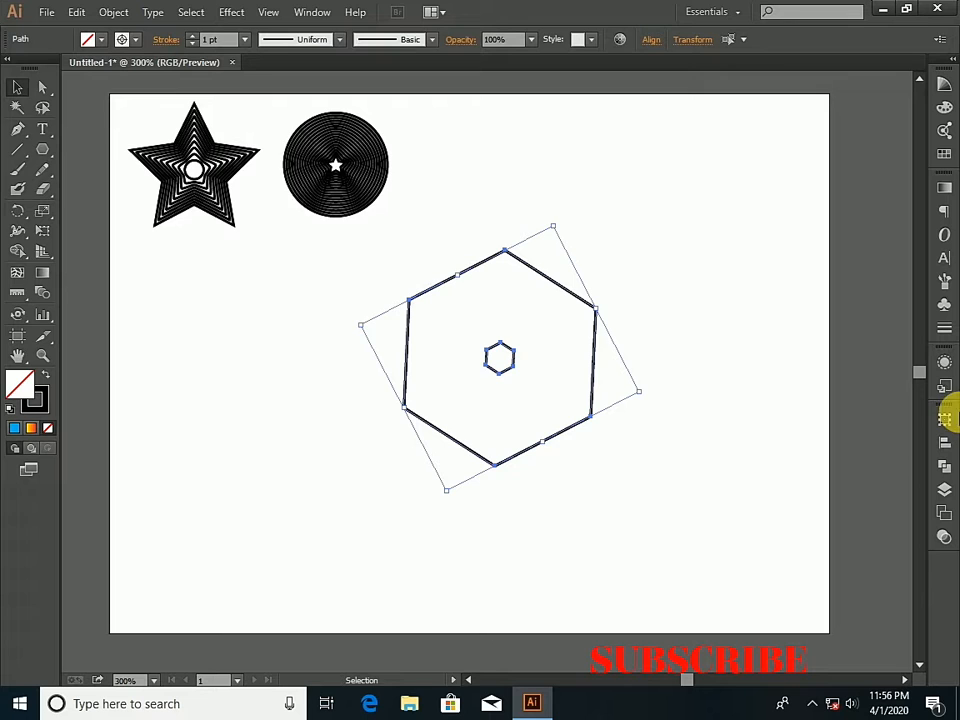
left_click(43, 296)
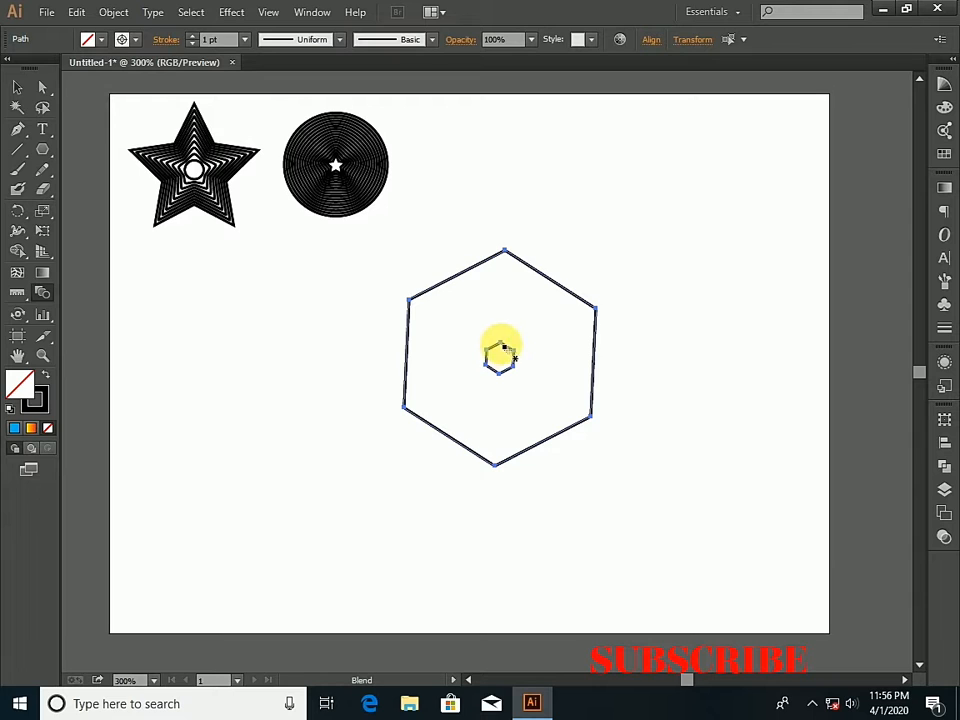
left_click(508, 254)
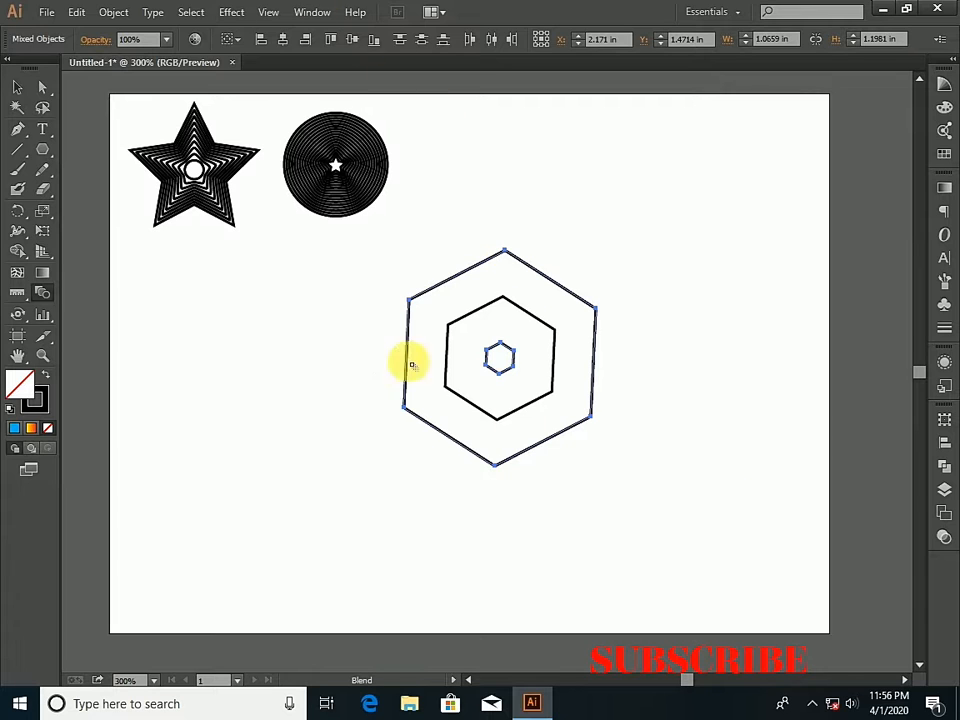
Set the hexagon blend's spacing to Specified Steps with 10 steps, preview it and apply the options
double_click(44, 292)
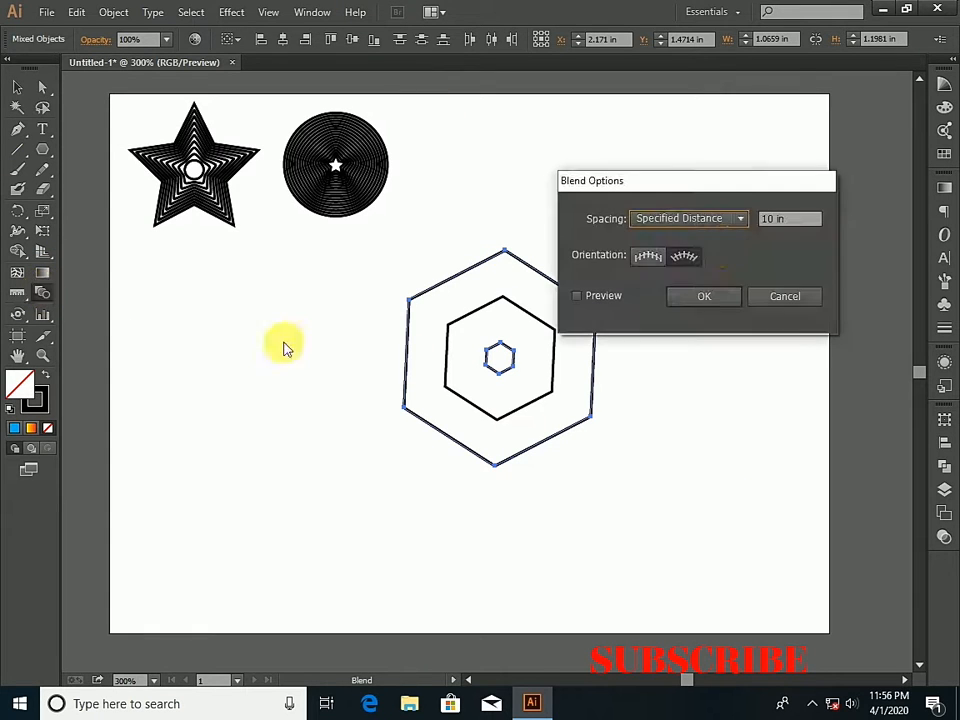
left_click(739, 221)
left_click(718, 253)
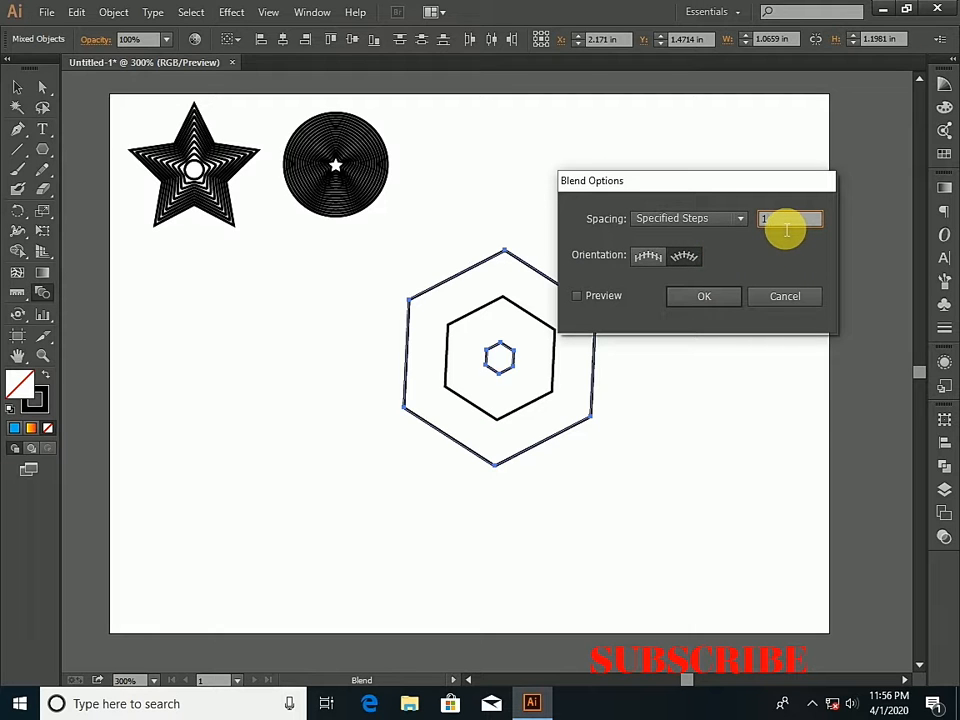
type("10")
left_click(577, 296)
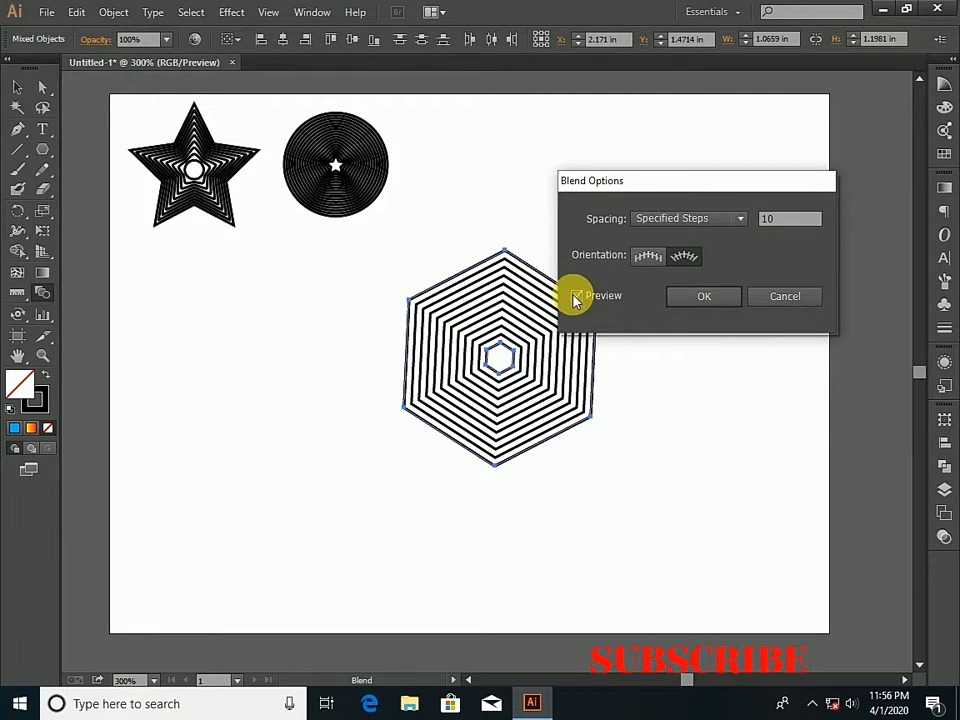
left_click(695, 298)
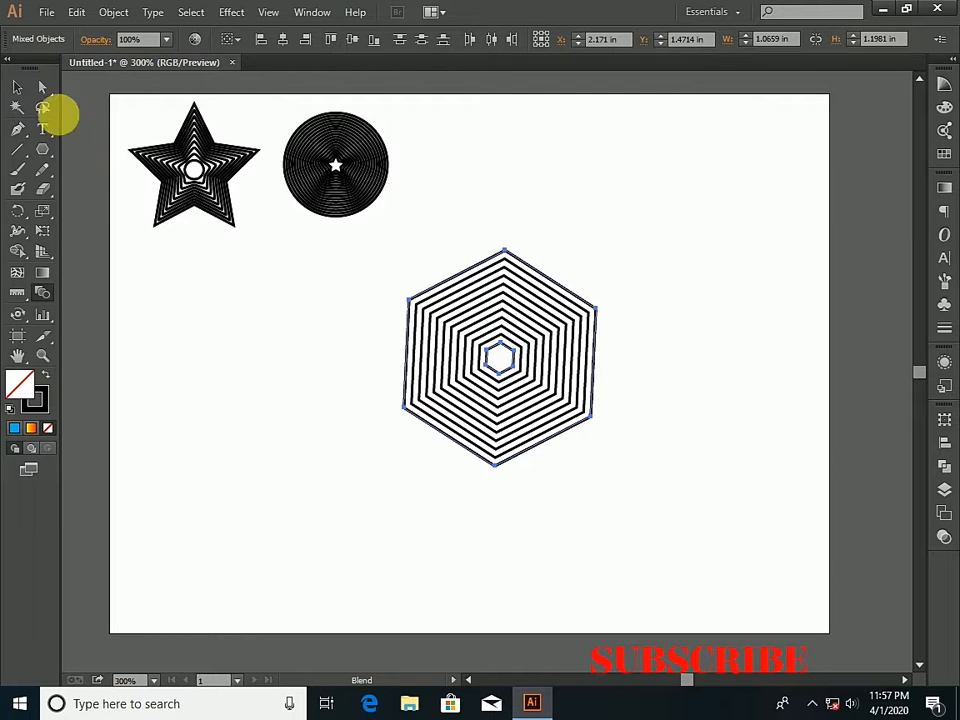
Scale the blended hexagon down to about 0.6 in wide and place it just right of the blended circle
left_click(18, 89)
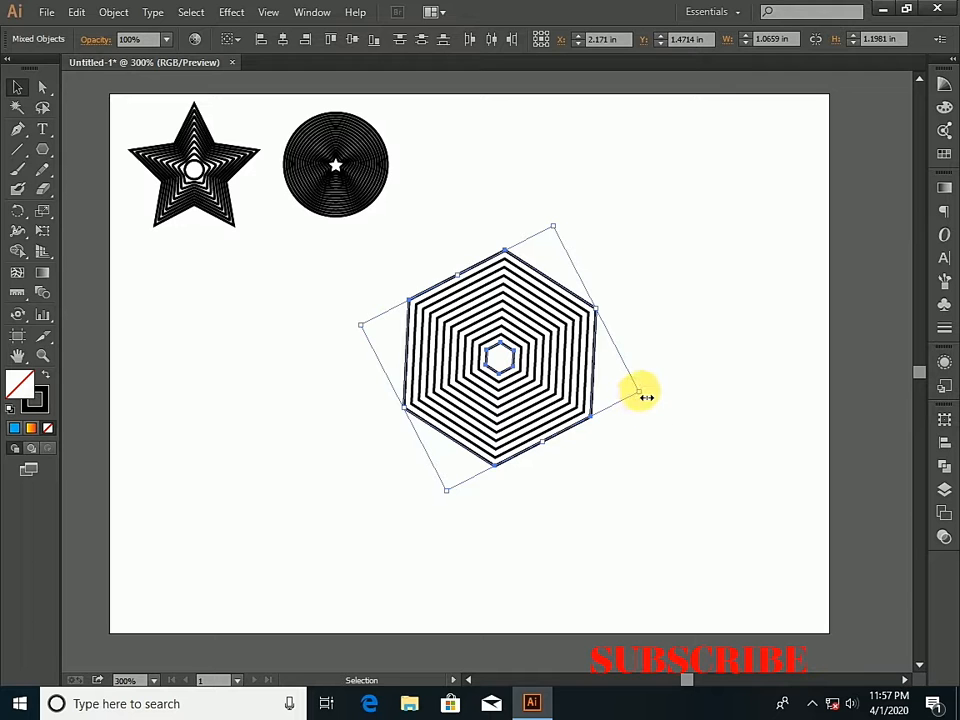
left_click_drag(644, 396, 590, 398)
left_click_drag(514, 349, 505, 172)
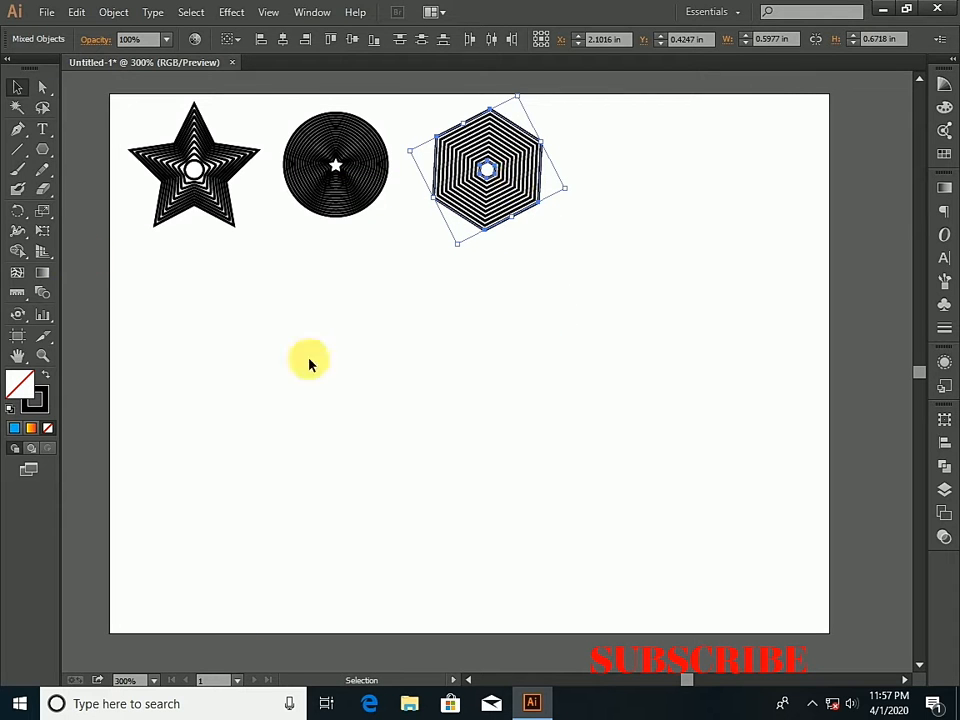
Draw a narrow upright rectangle about 0.88 in tall near the artboard's left edge, below the blended star
left_click(42, 151)
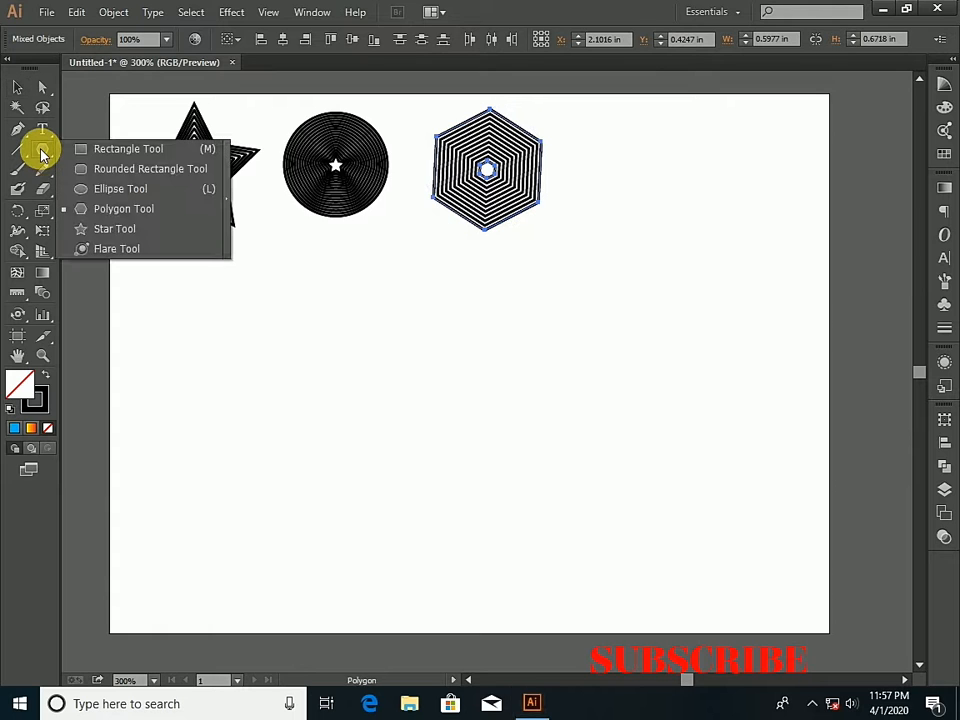
left_click(88, 148)
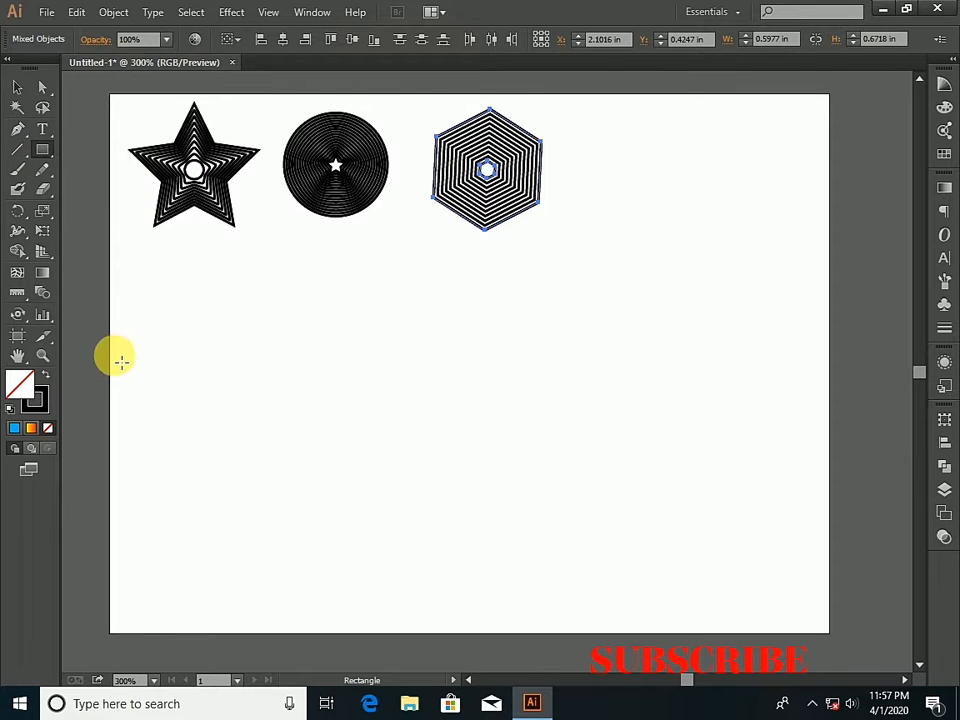
left_click_drag(122, 356, 142, 513)
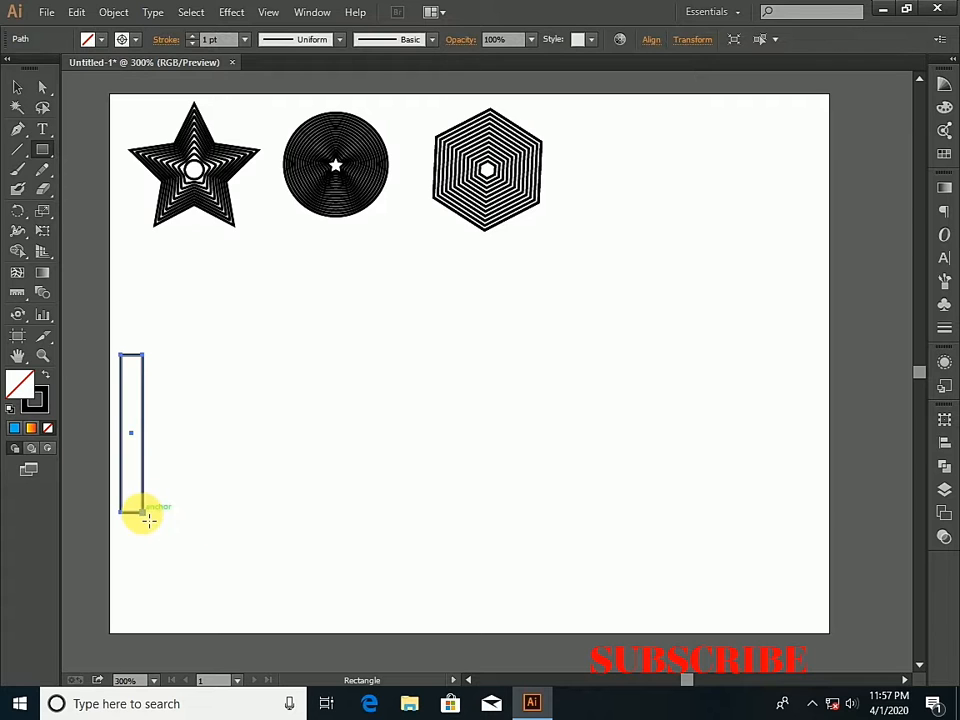
Fill the narrow rectangle with CMYK Red and remove its stroke
left_click(99, 42)
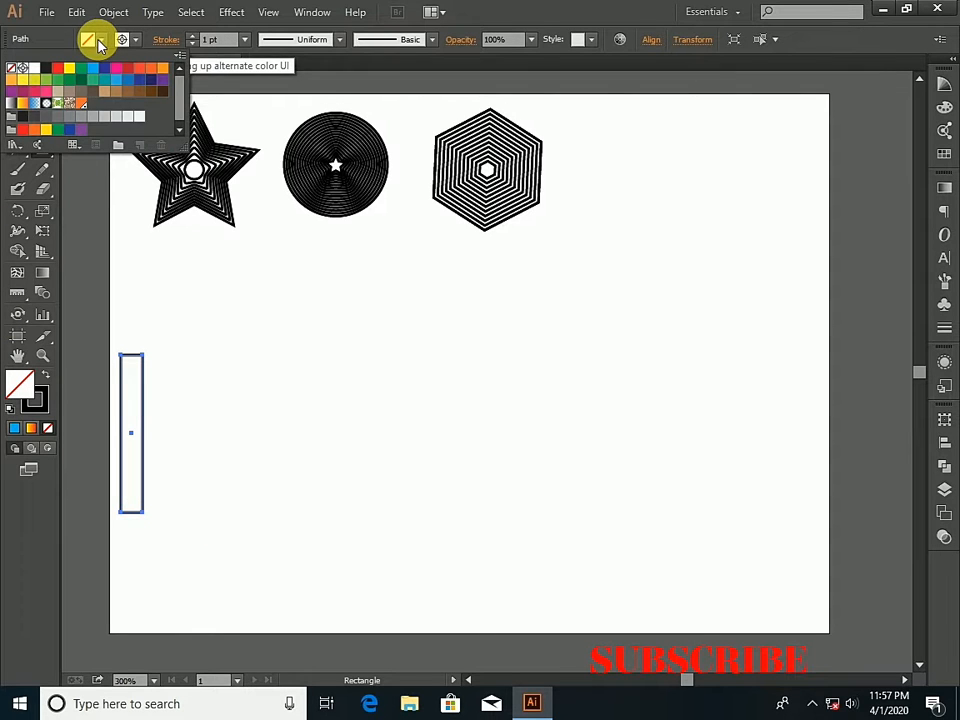
left_click(46, 68)
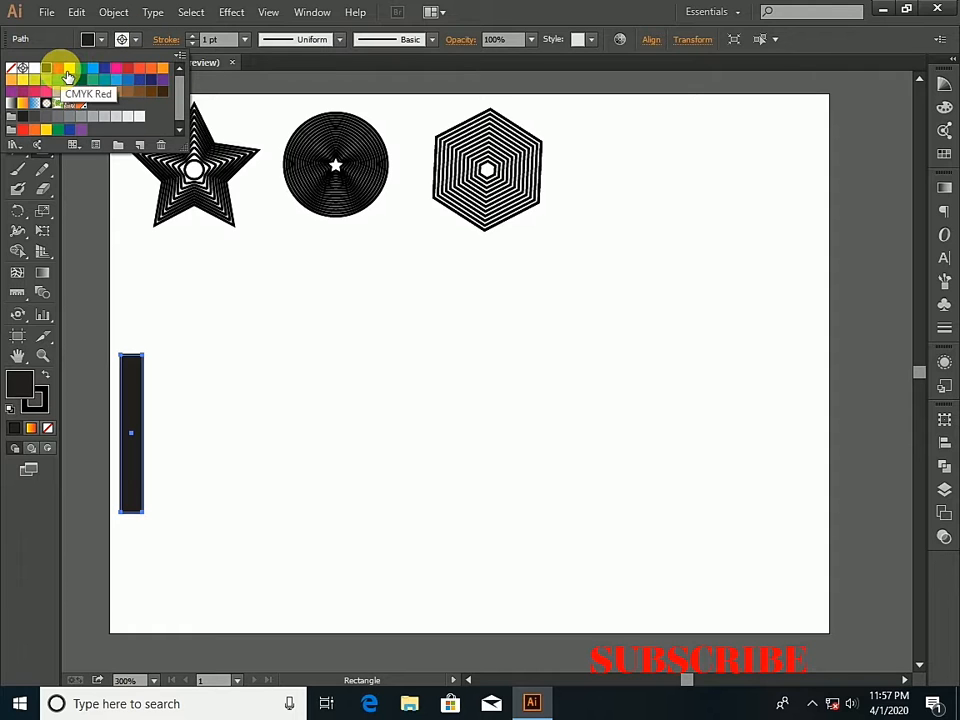
left_click(58, 69)
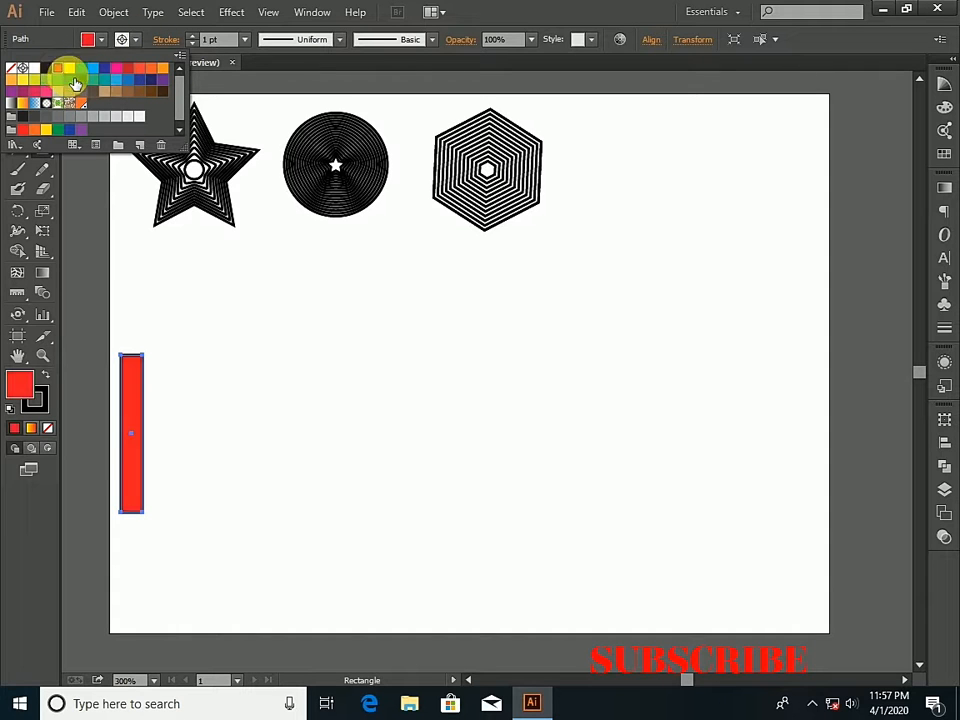
left_click(125, 40)
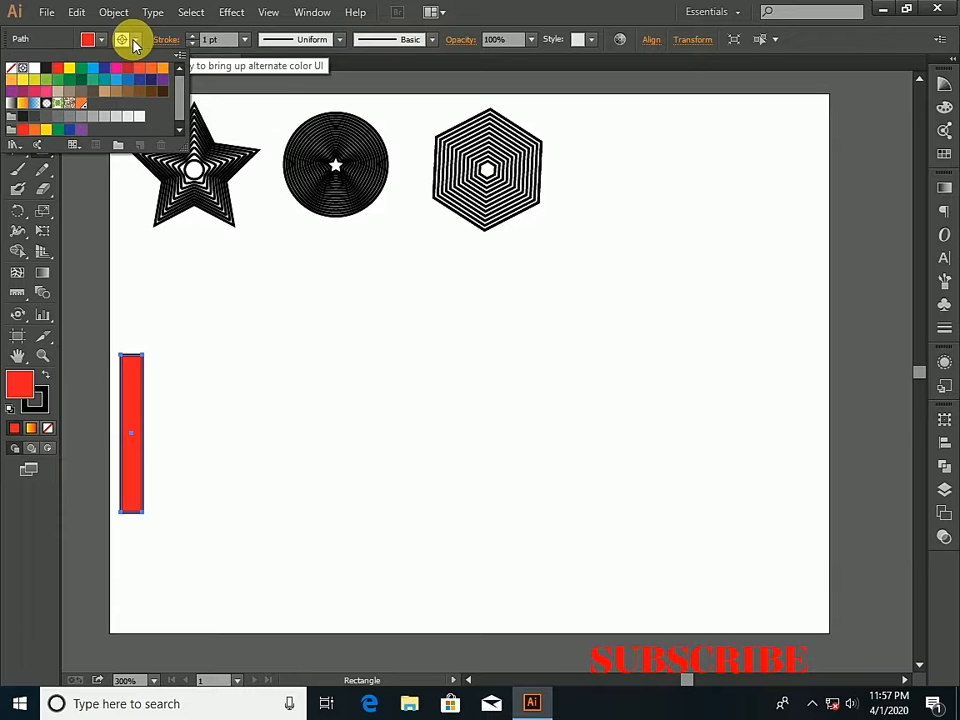
left_click(20, 69)
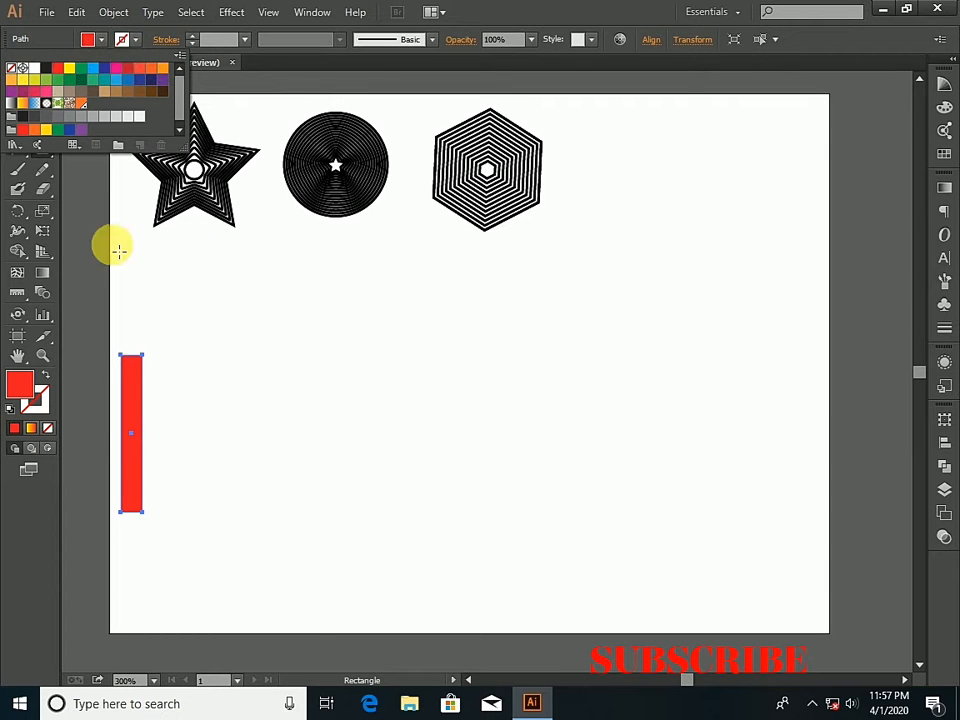
left_click(133, 38)
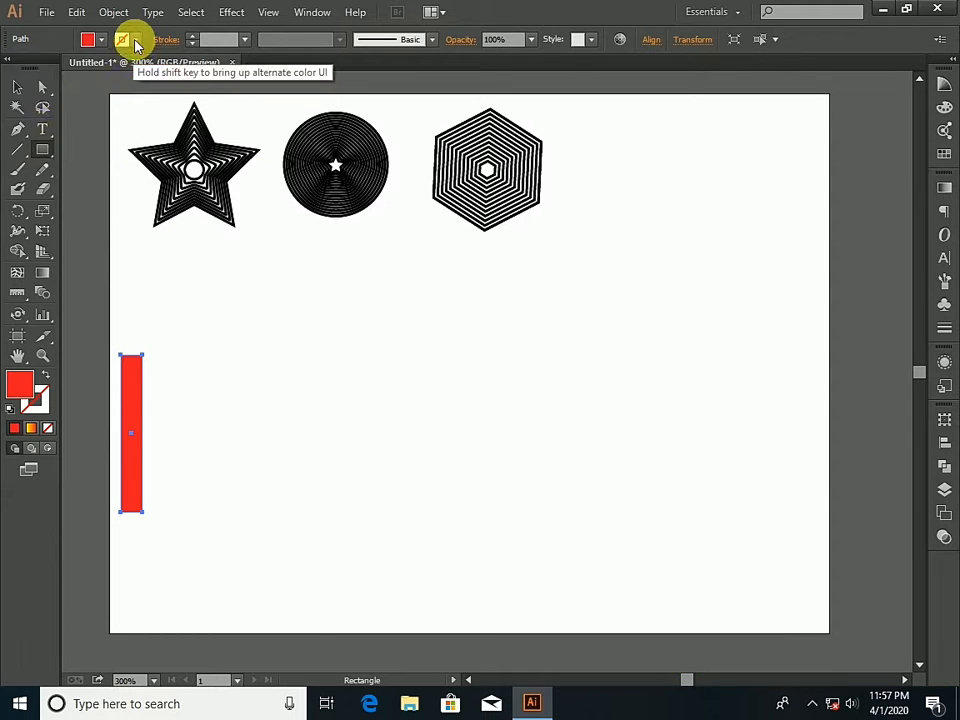
Duplicate the red rectangle straight across to the artboard's right edge and nudge the copy slightly inward
left_click(17, 88)
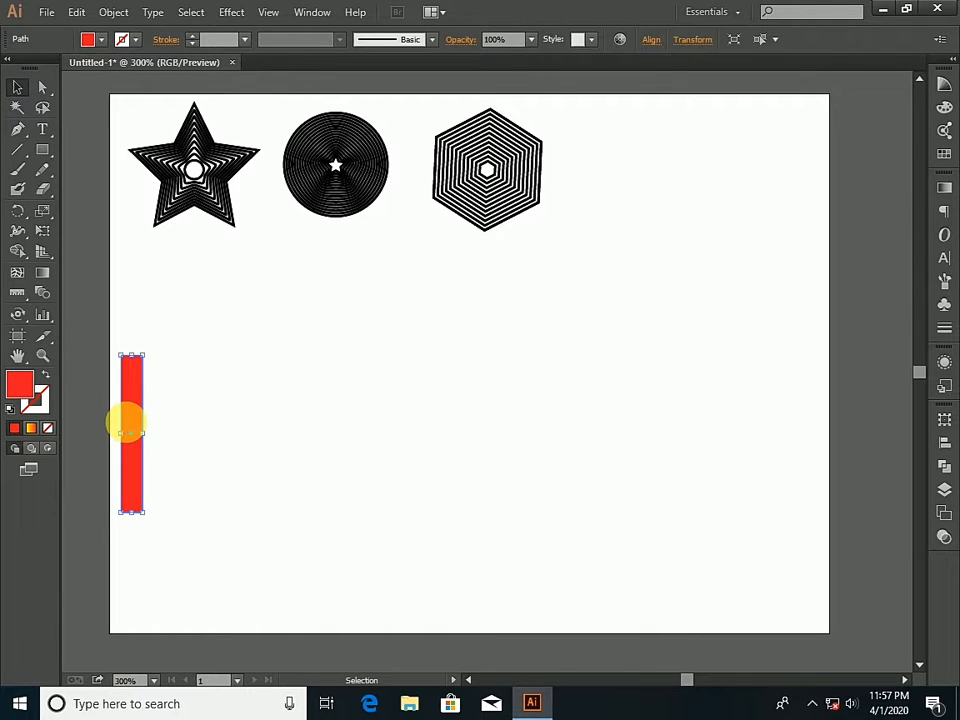
left_click_drag(128, 428, 350, 432)
left_click_drag(717, 432, 812, 425)
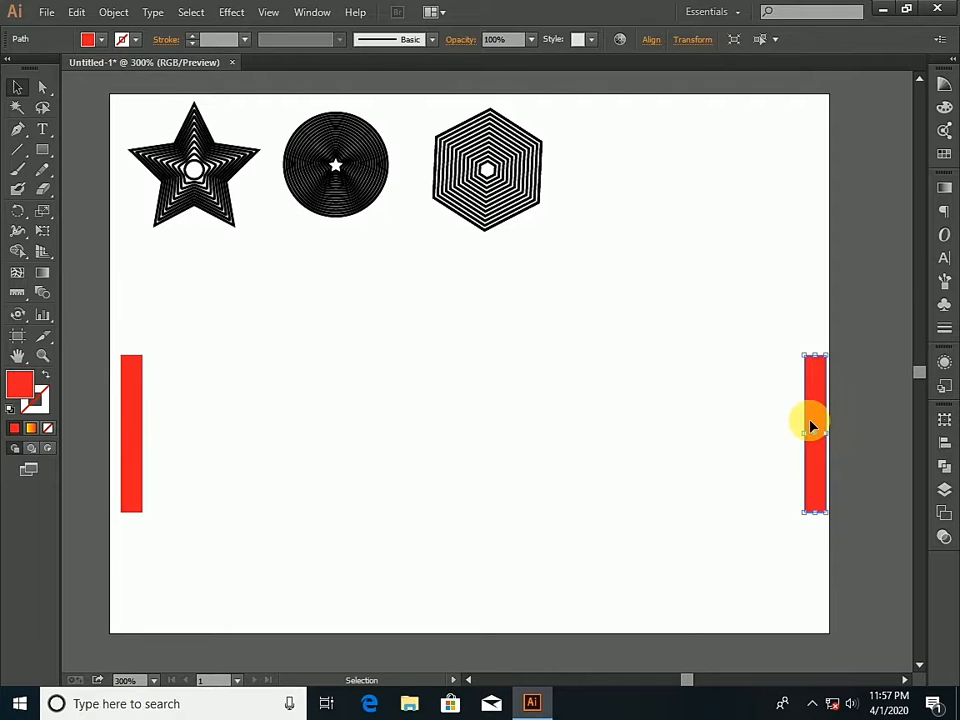
key("Left")
key("Left")
key("Left")
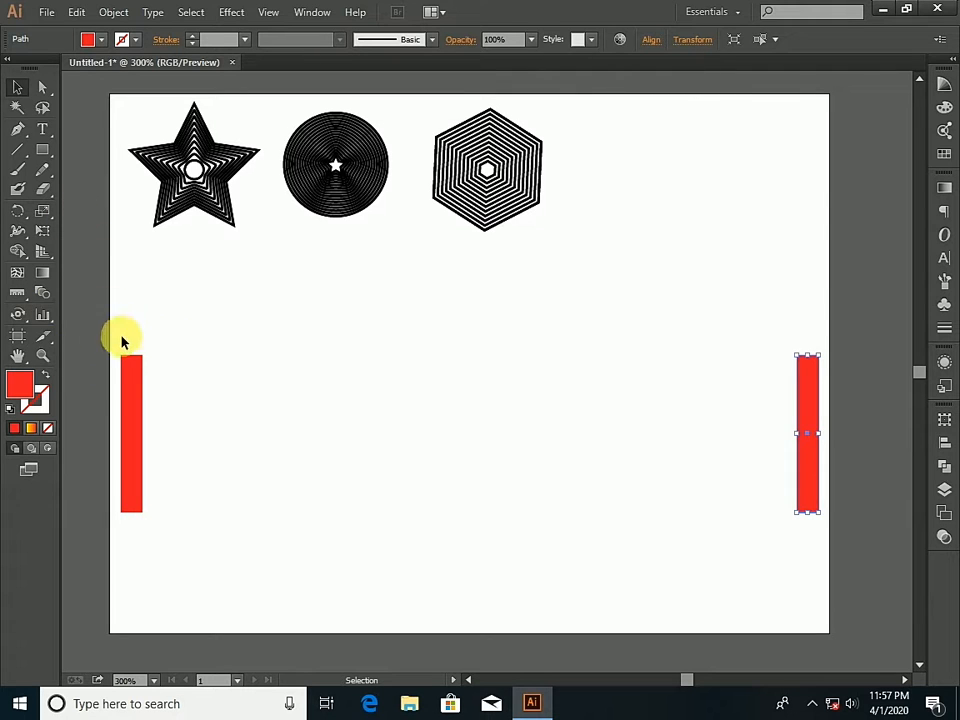
Select both red rectangles and blend the left one with the right one
left_click_drag(116, 348, 825, 567)
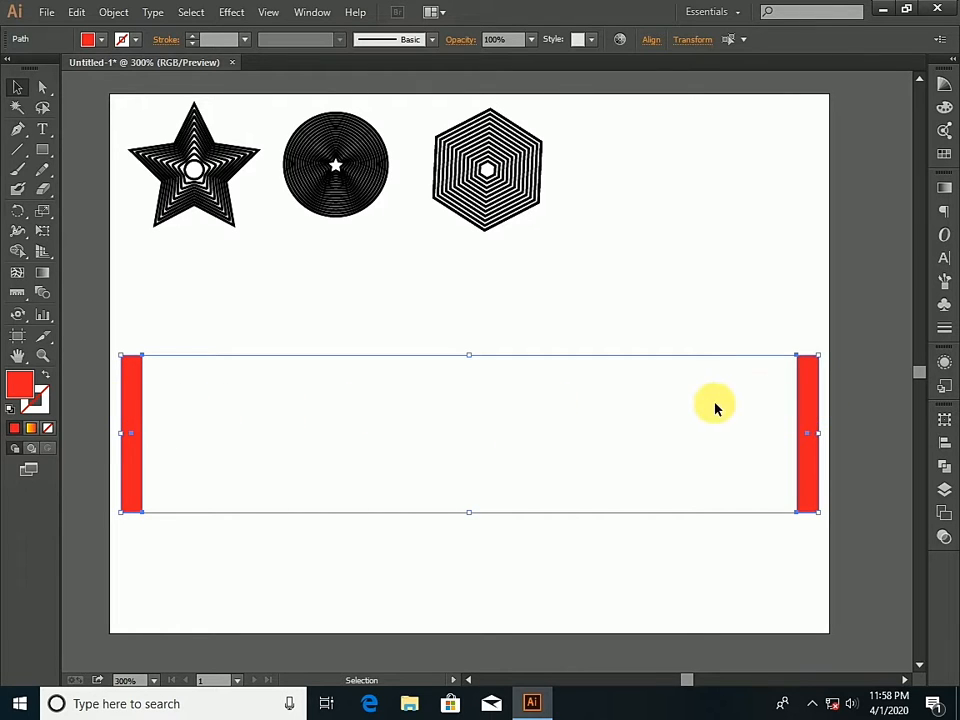
left_click(42, 292)
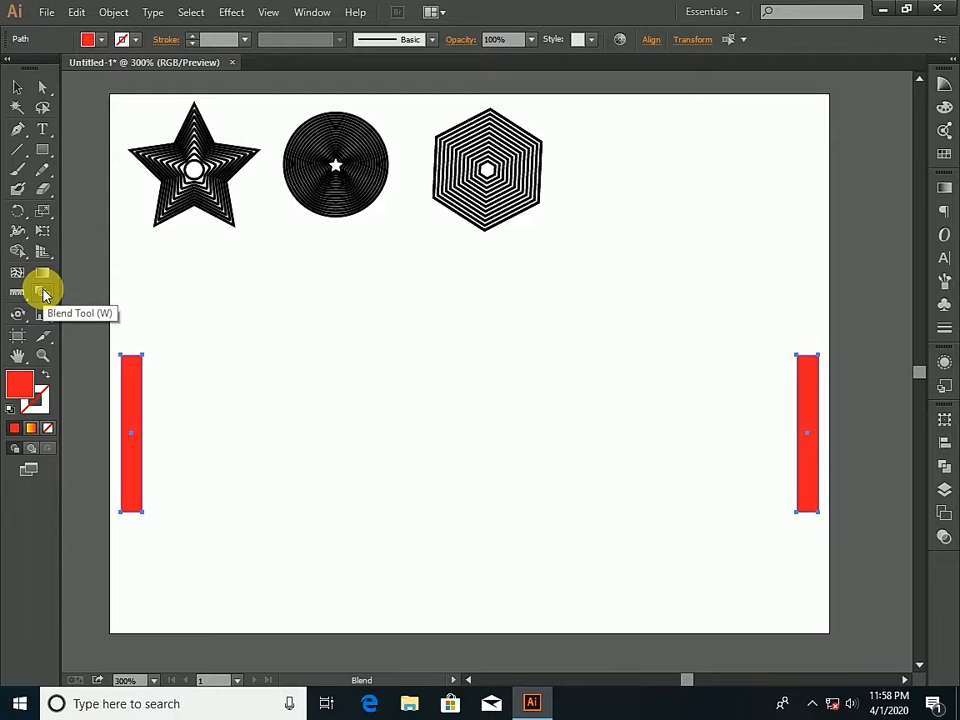
left_click(133, 437)
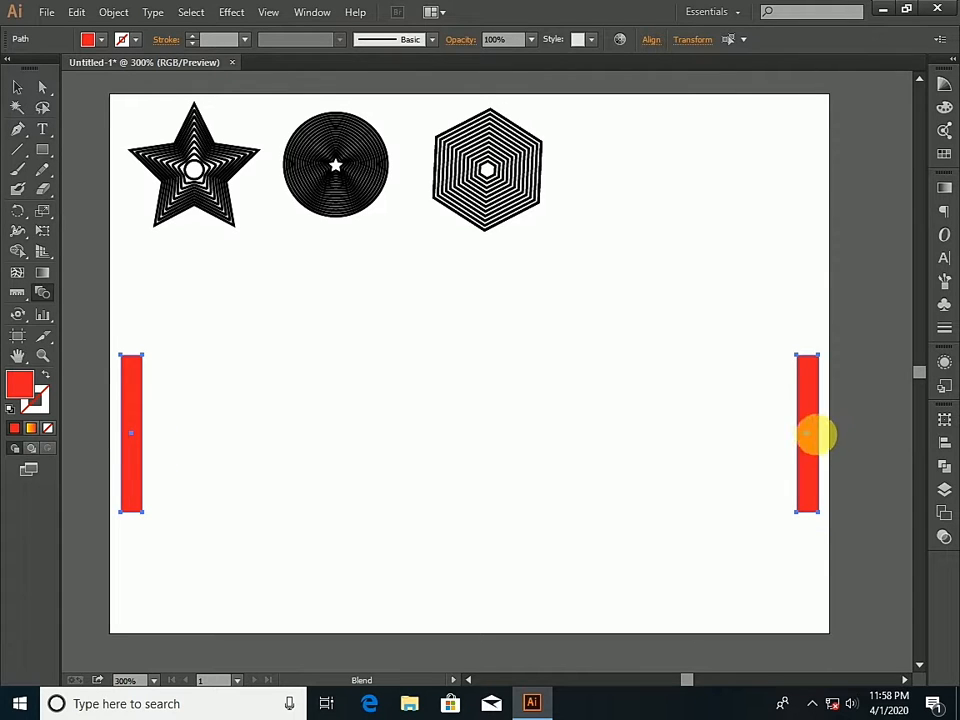
left_click(810, 437)
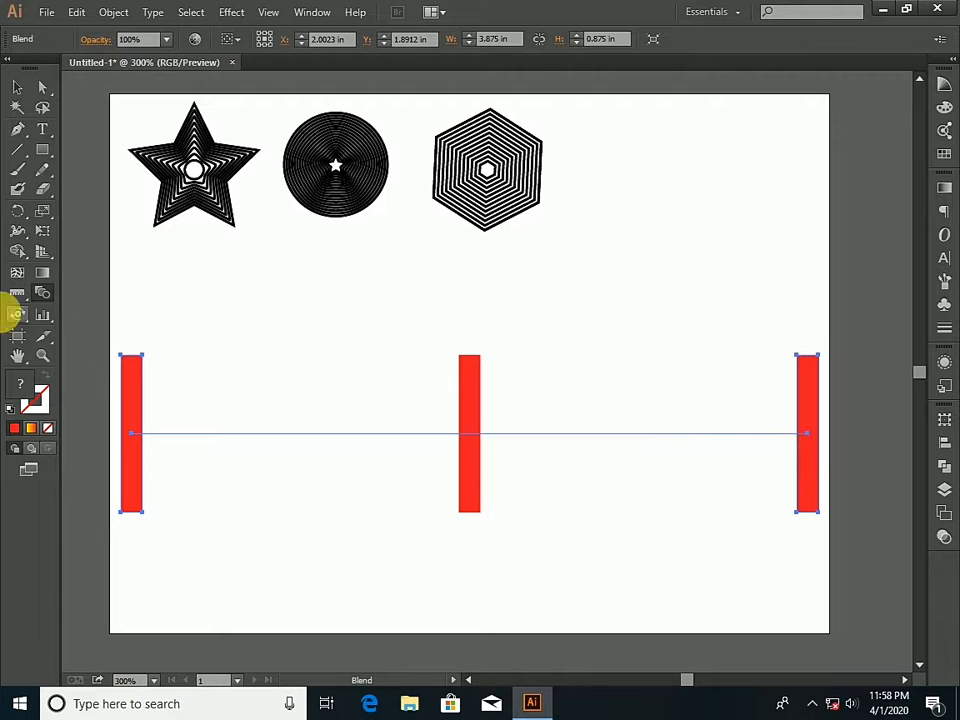
Set the red rectangles' blend spacing to 10 specified steps and turn on the preview
double_click(42, 294)
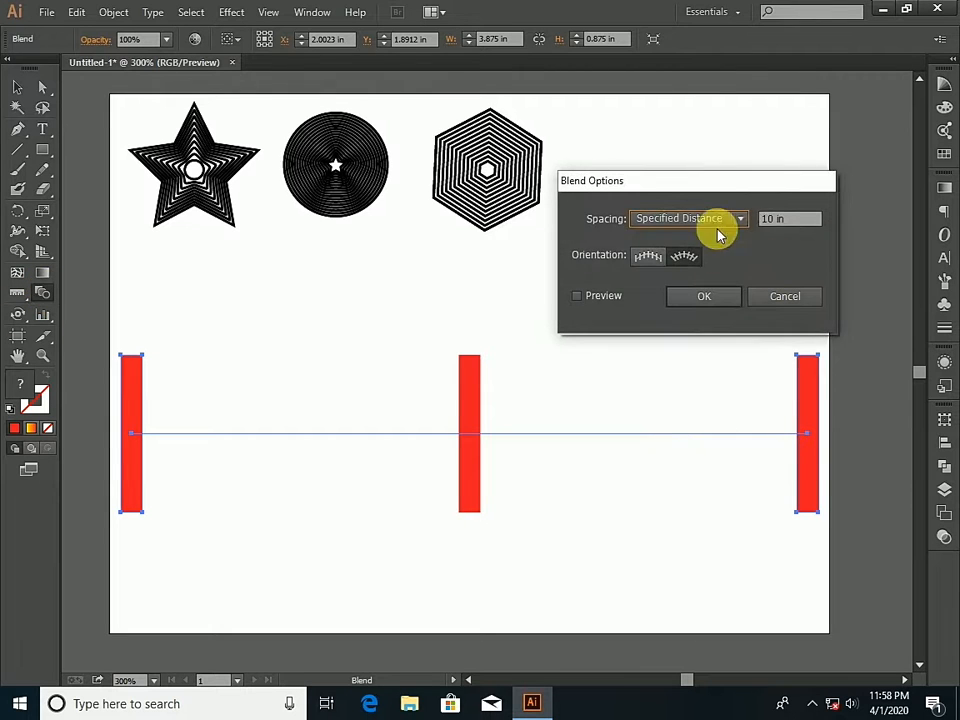
left_click(780, 220)
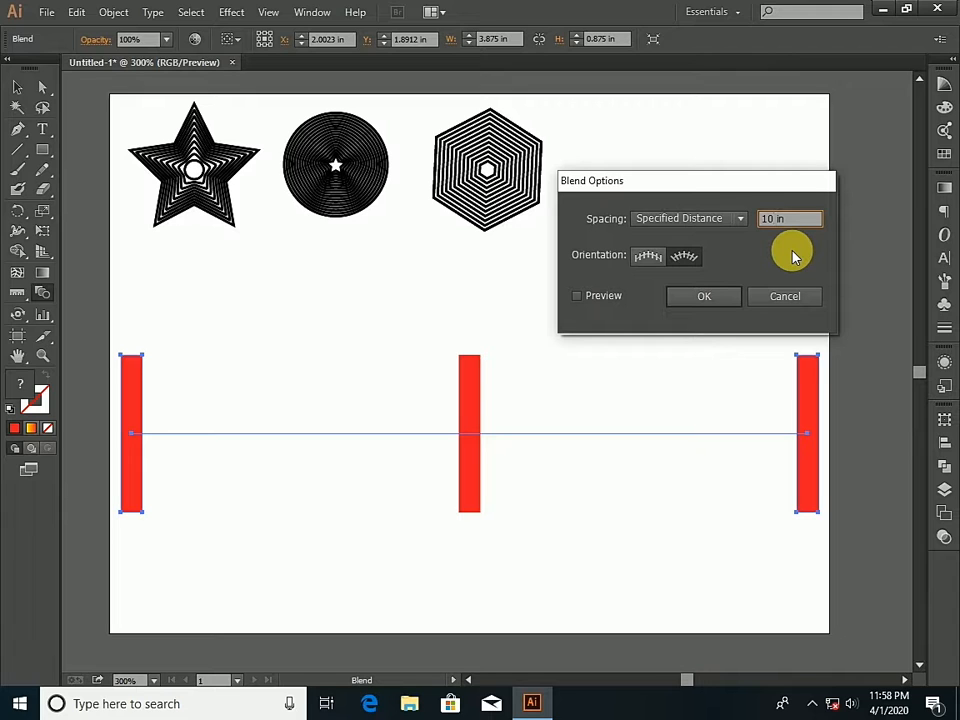
left_click(743, 222)
left_click(720, 258)
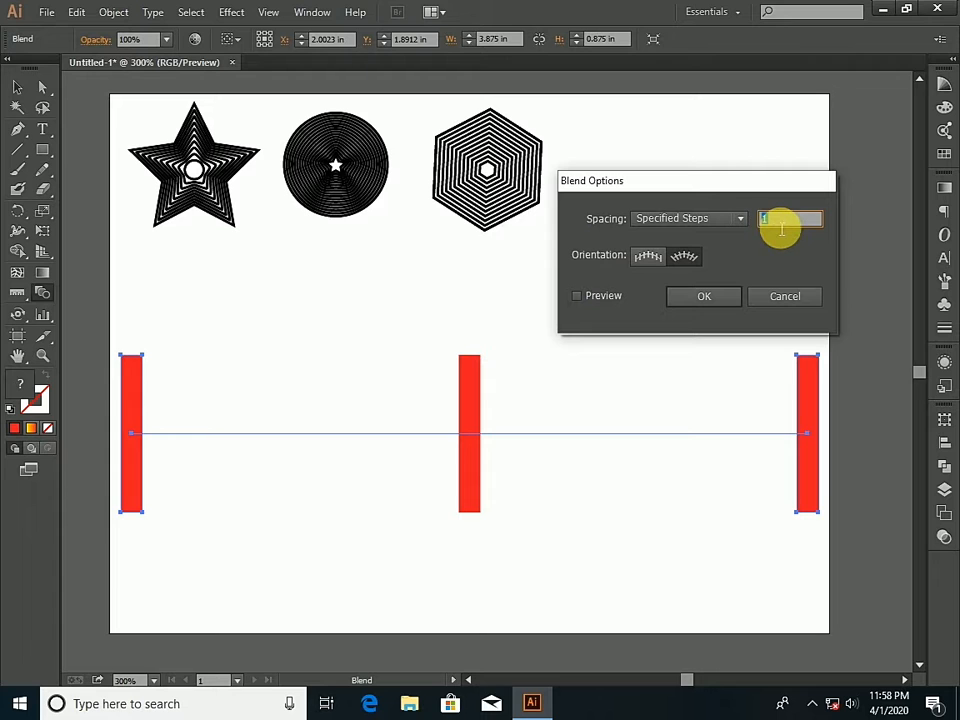
type("10")
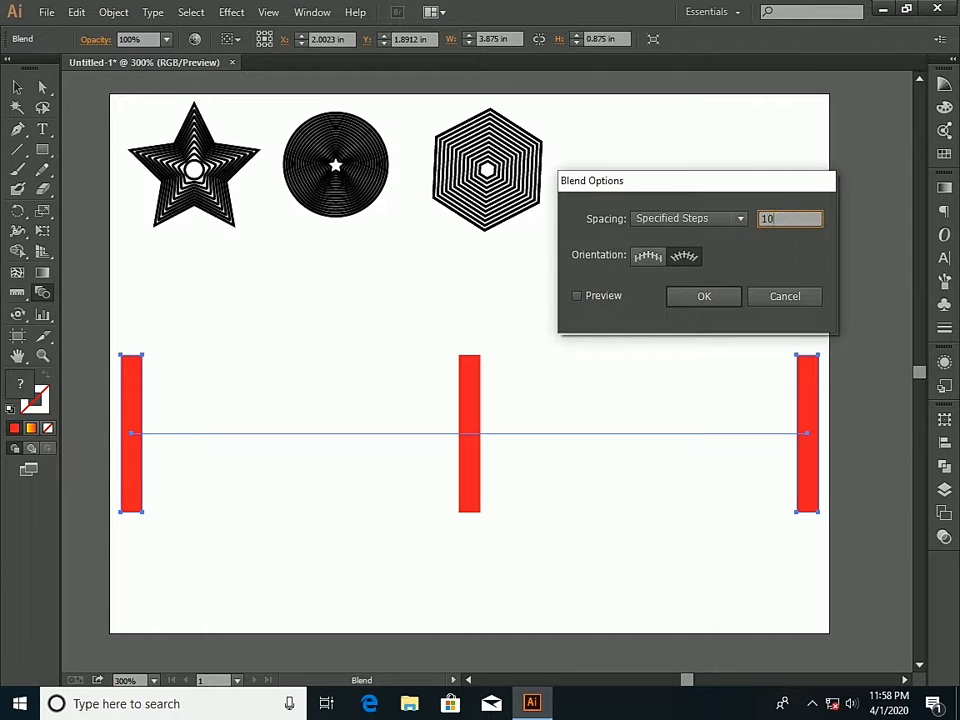
left_click(580, 297)
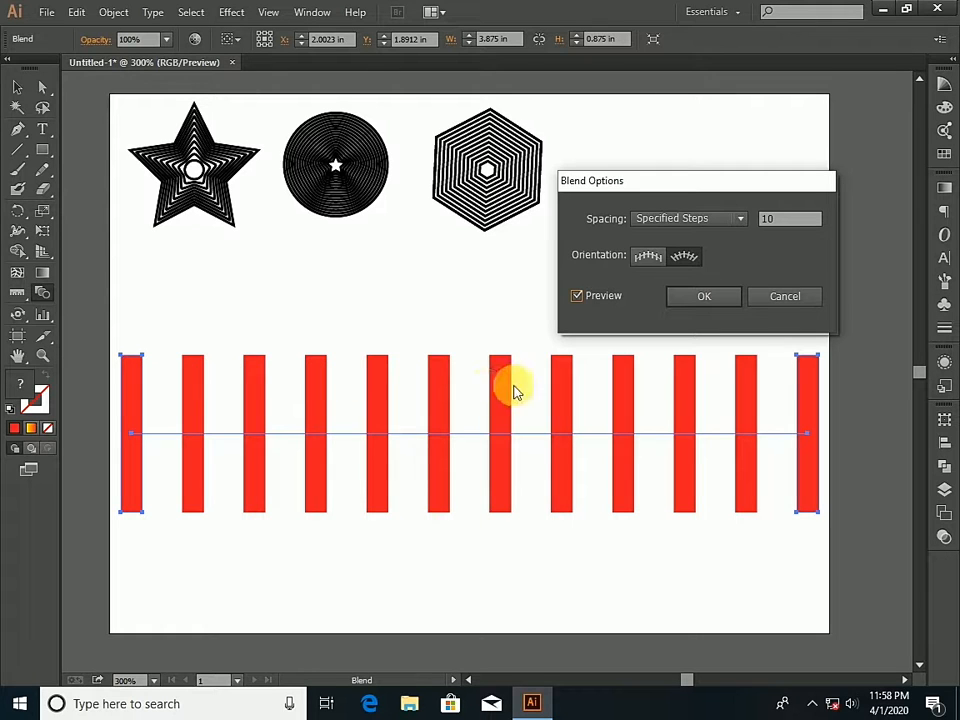
Switch the red rectangles' blend spacing to Specified Distance and set it to 12 in
left_click(739, 216)
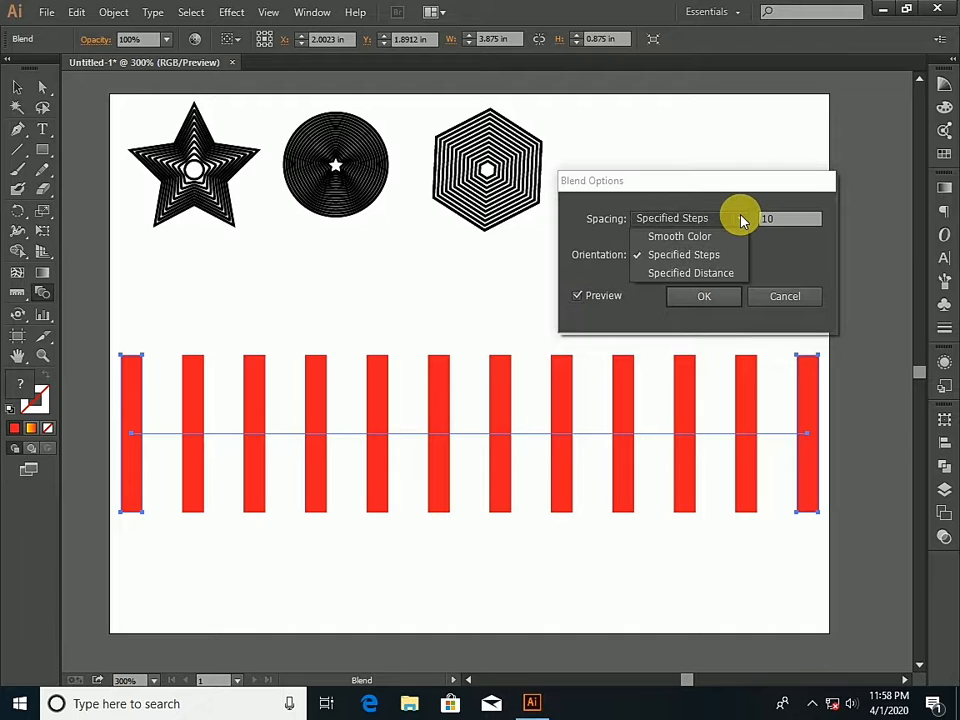
left_click(706, 275)
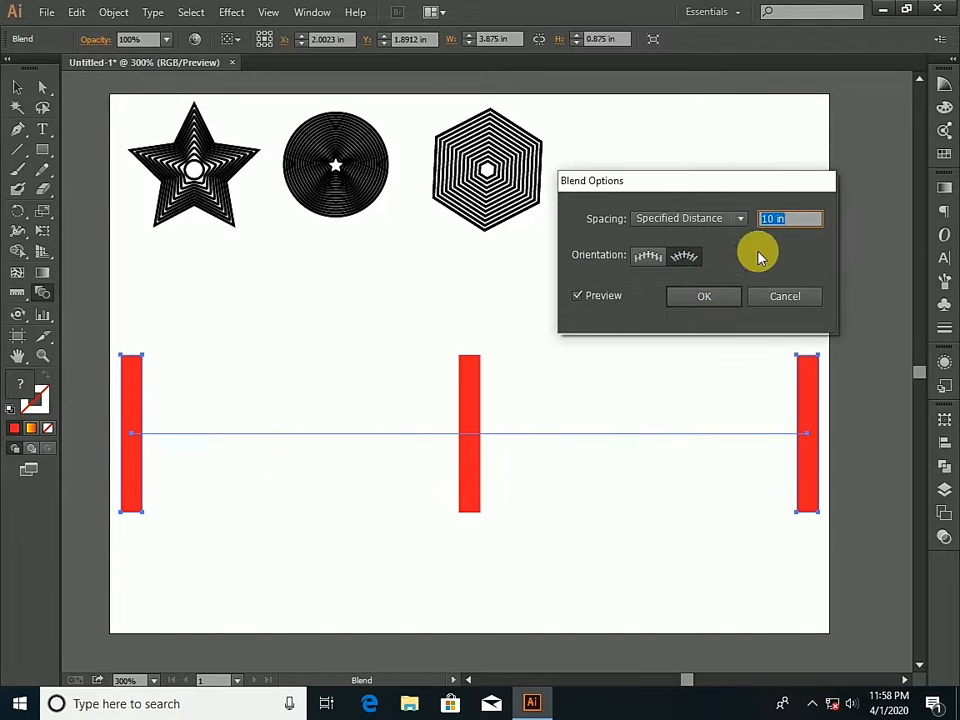
left_click(780, 220)
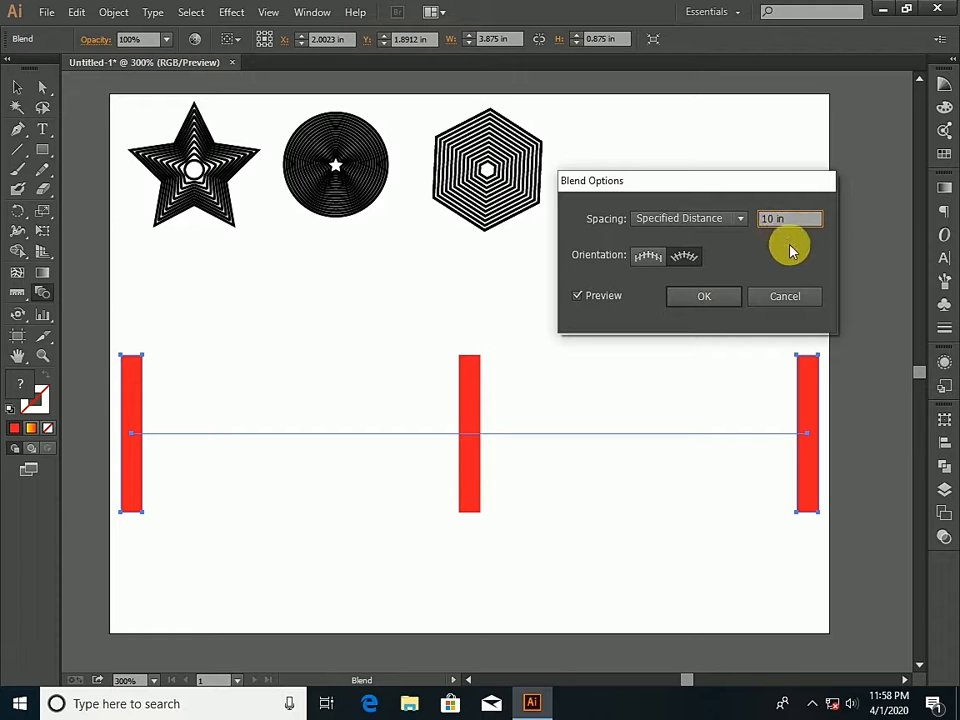
left_click(741, 219)
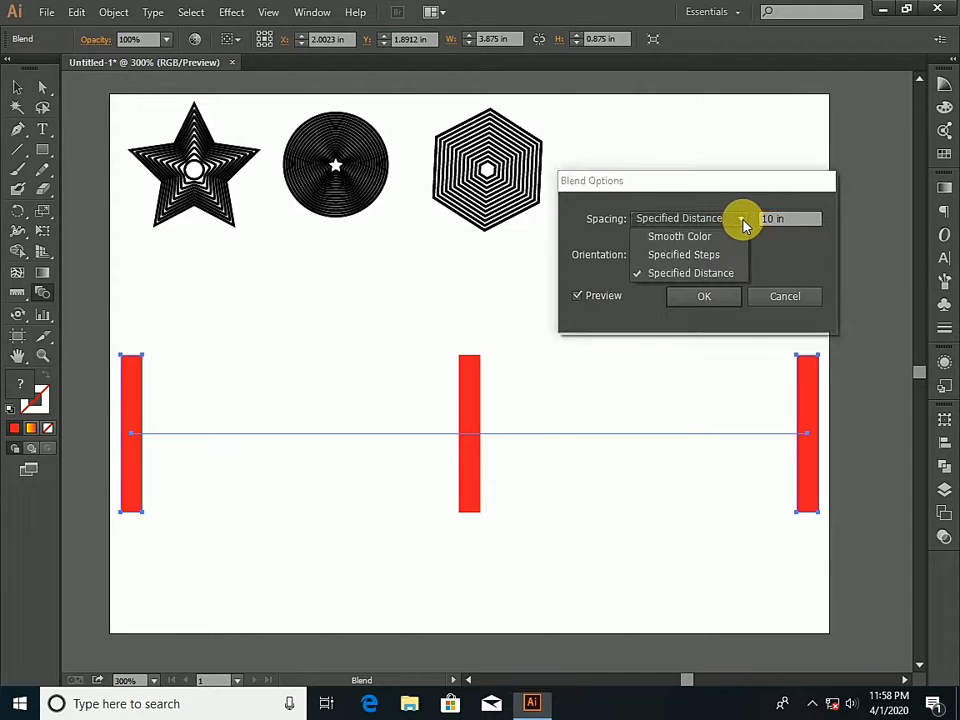
left_click(780, 221)
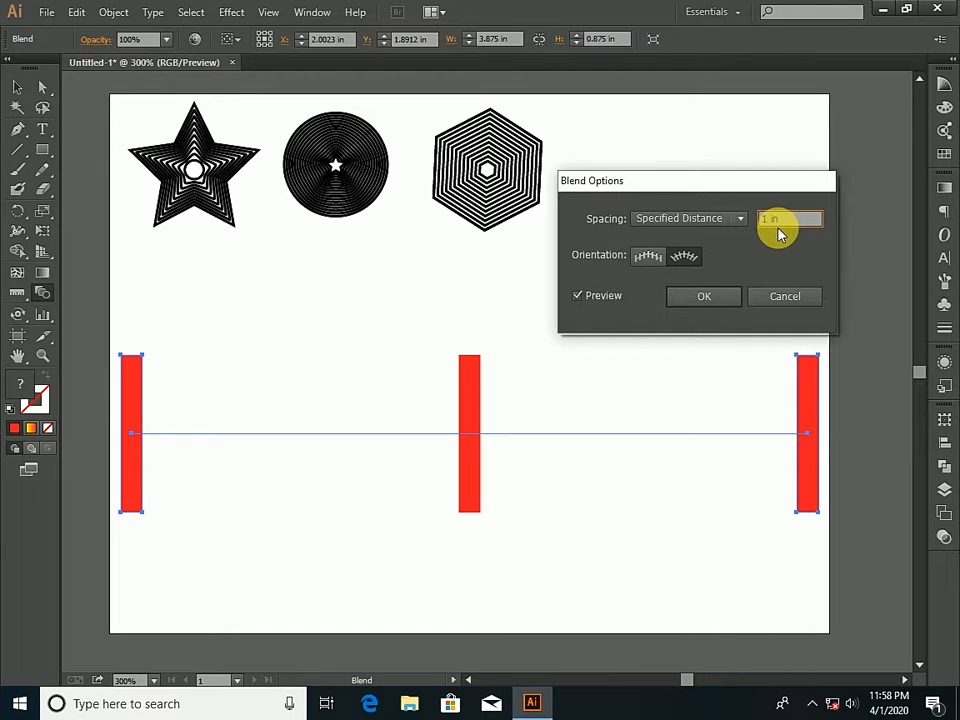
type("12")
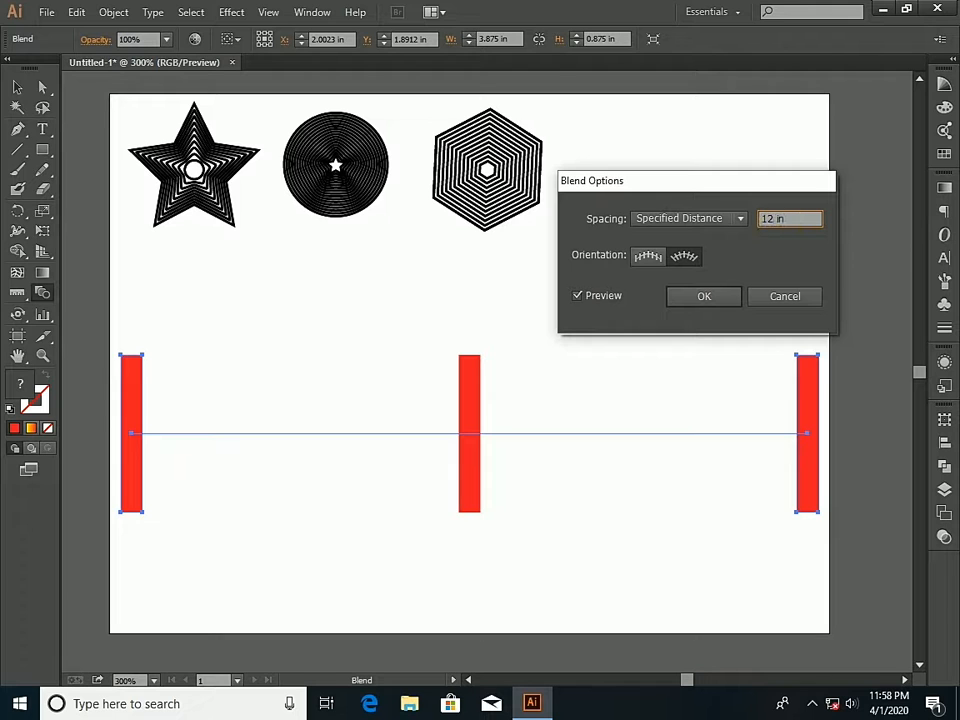
Preview the blend with Specified Steps spacing again and dismiss the blend options without applying them
left_click(741, 219)
left_click(708, 258)
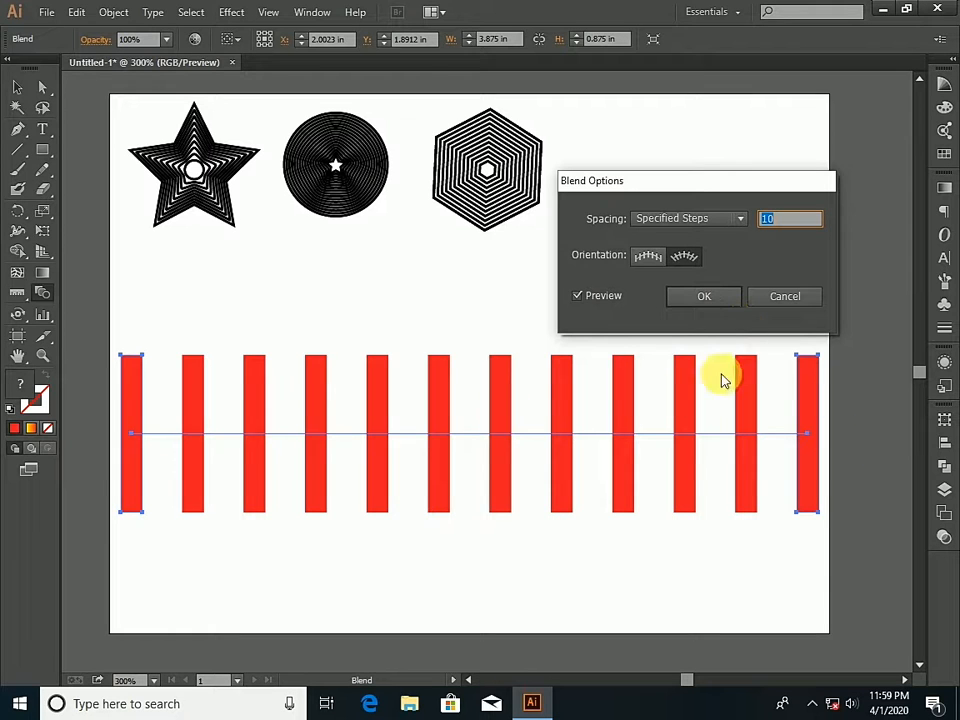
left_click(712, 300)
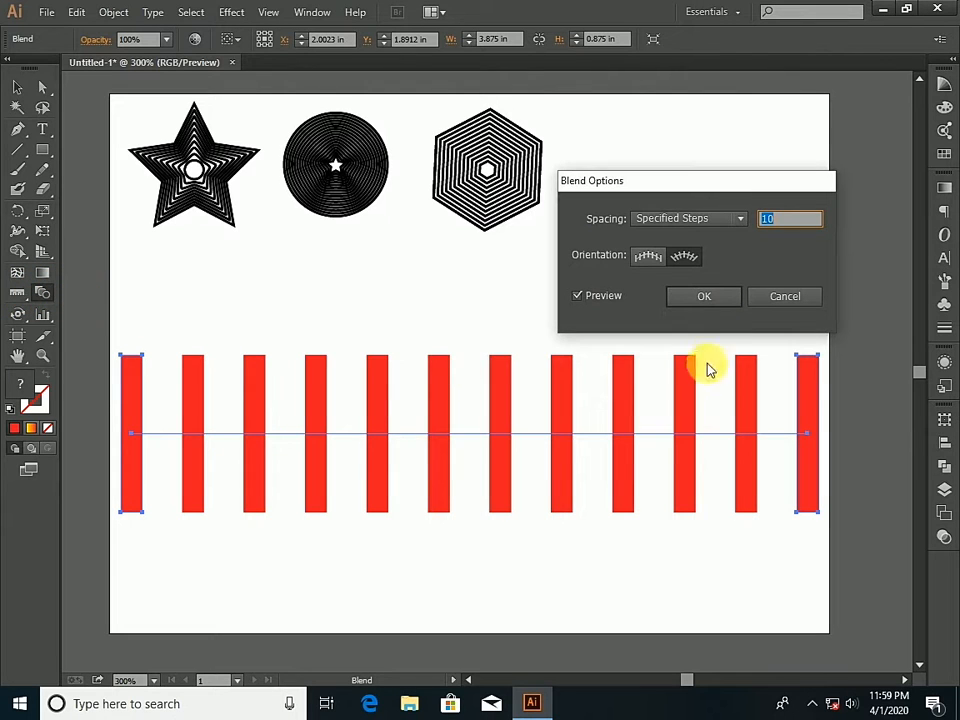
left_click(767, 302)
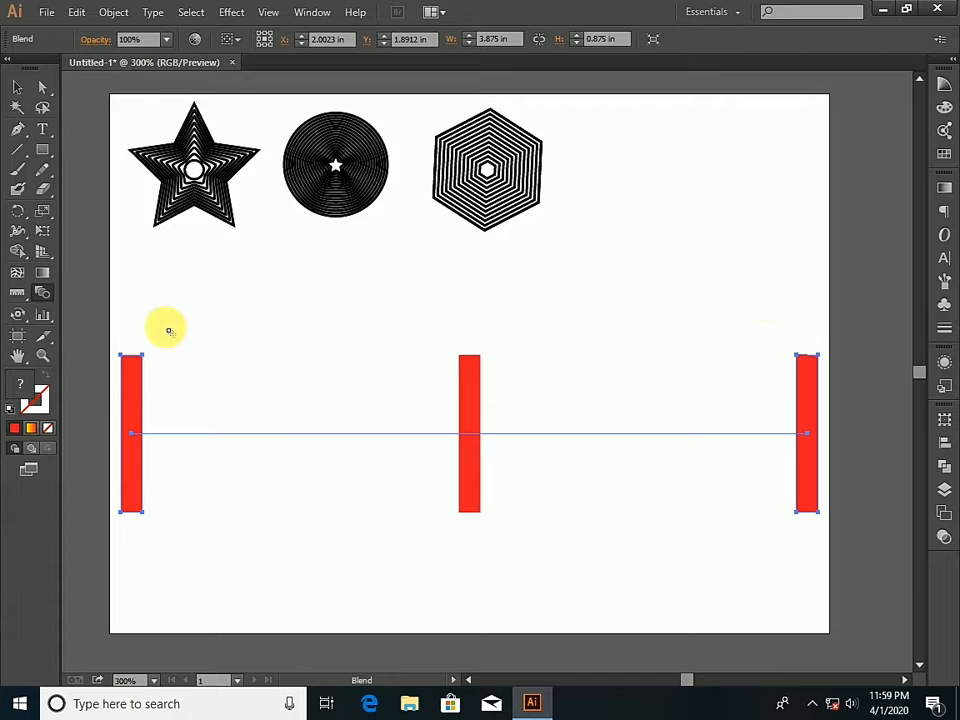
Bring back the Eyedropper tool in place of the Measure tool and reactivate the Blend tool
left_click_drag(24, 297, 60, 292)
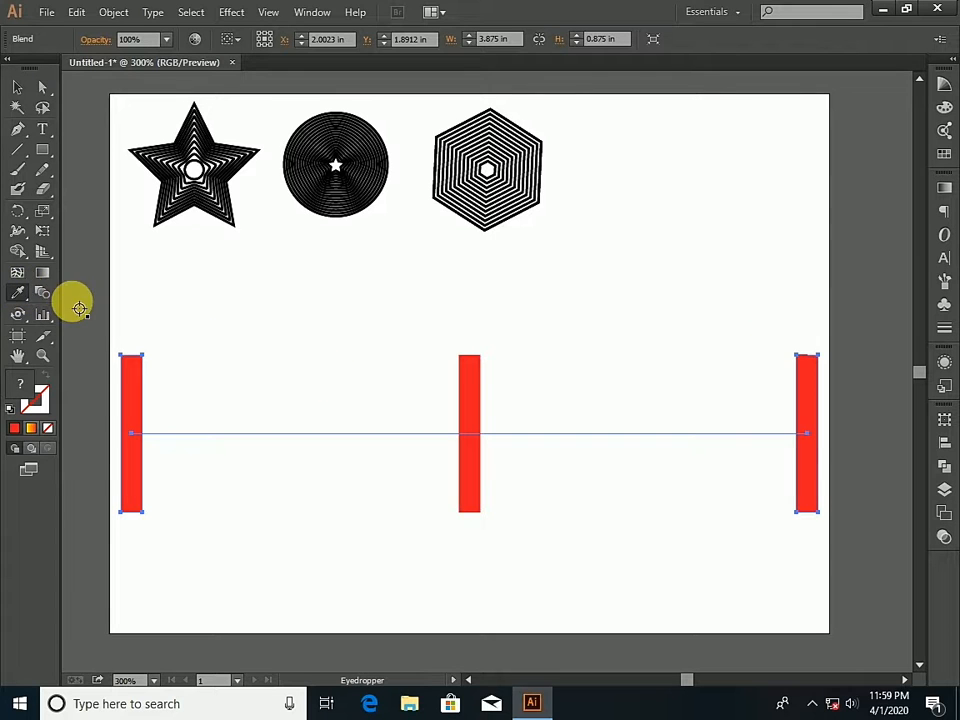
left_click(44, 298)
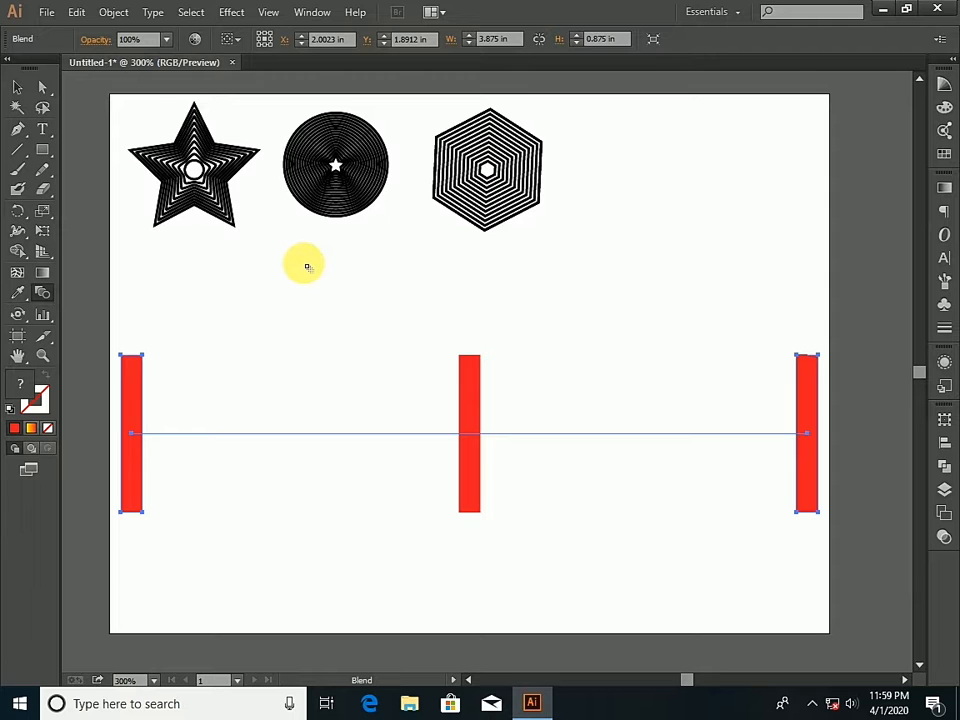
key("v")
key("w")
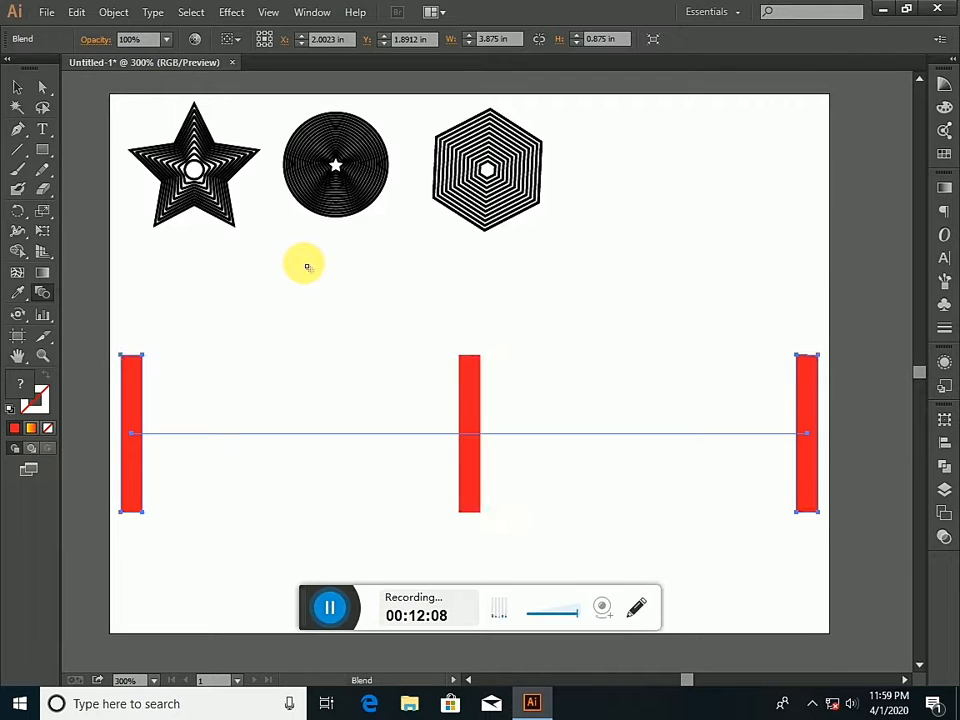